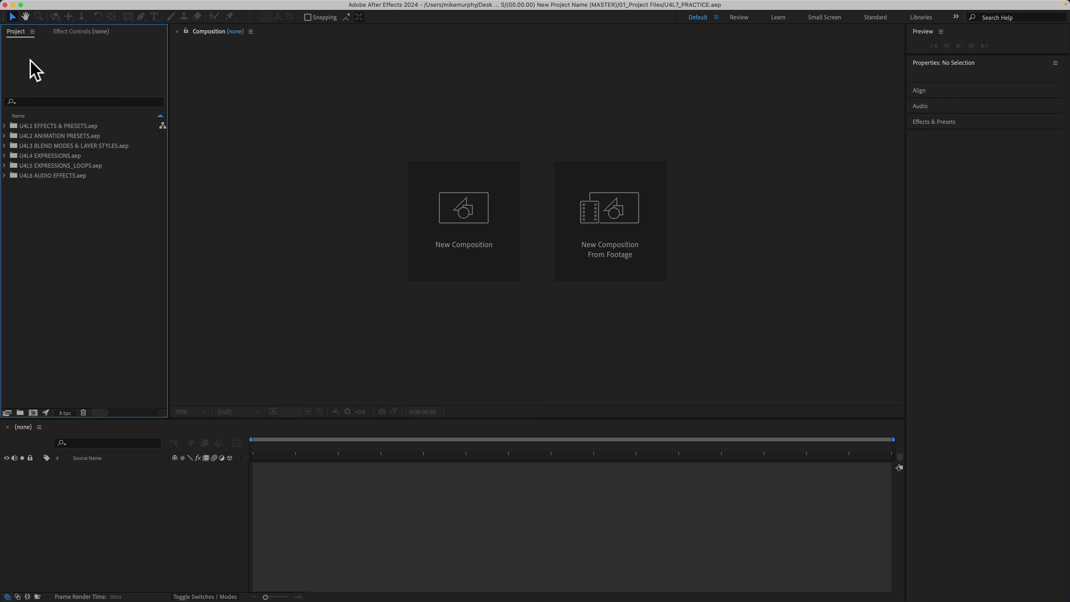
# - Expand the U4L1, U4L2 and U4L3 lesson folders in the project to view their subfolders
pyautogui.click(32, 125)
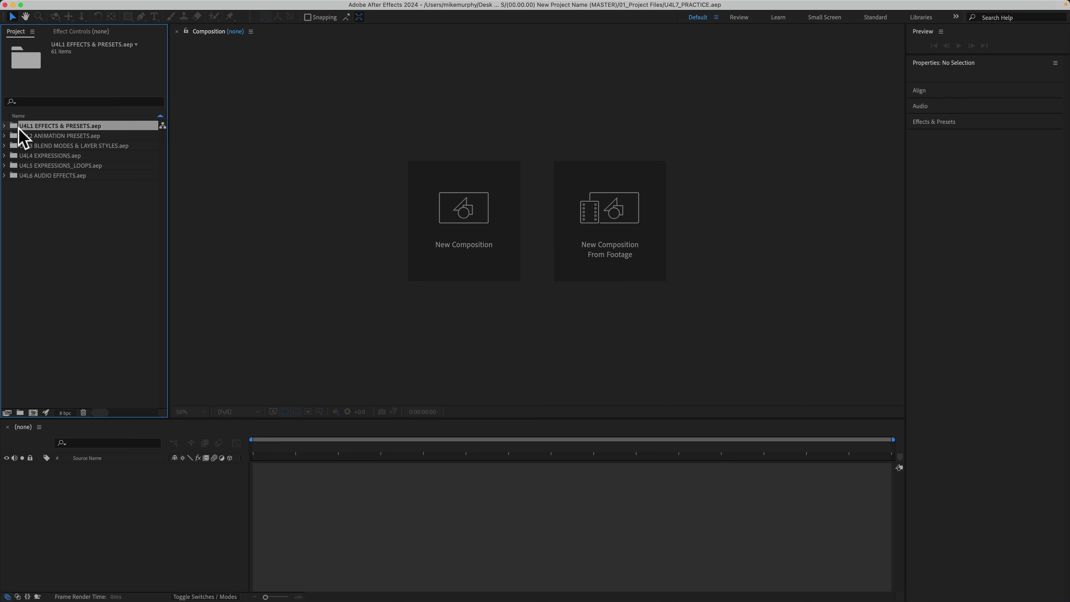
pyautogui.click(21, 135)
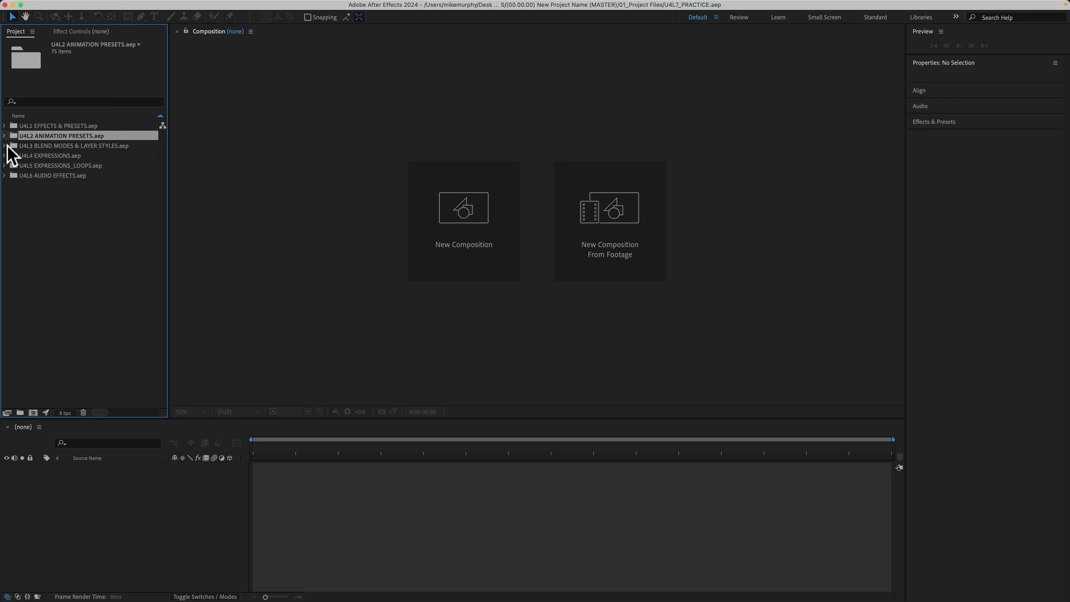
pyautogui.click(40, 197)
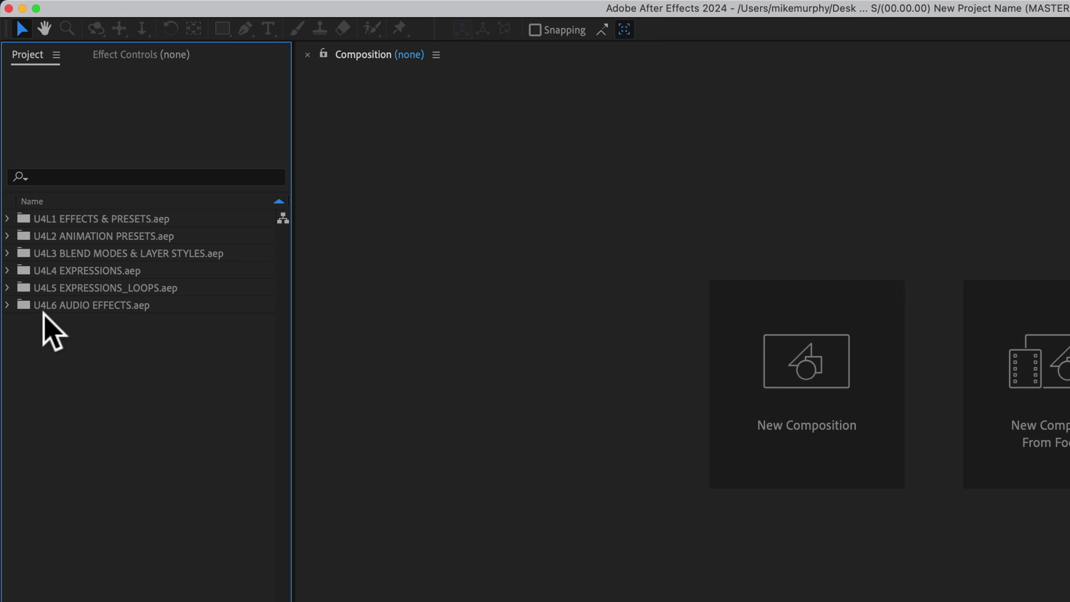
pyautogui.click(7, 219)
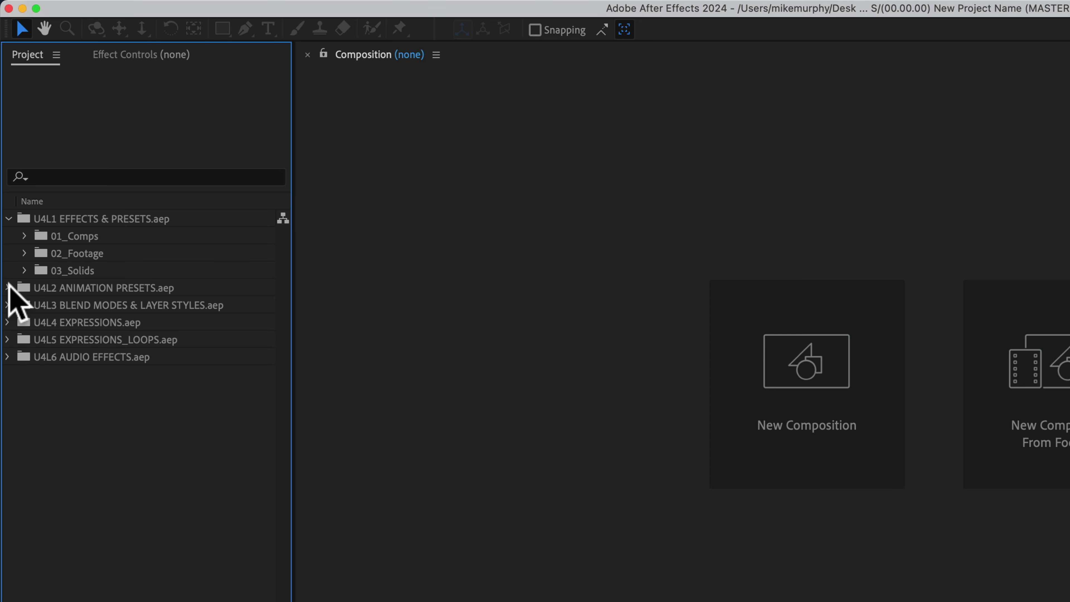
pyautogui.click(7, 288)
pyautogui.click(8, 357)
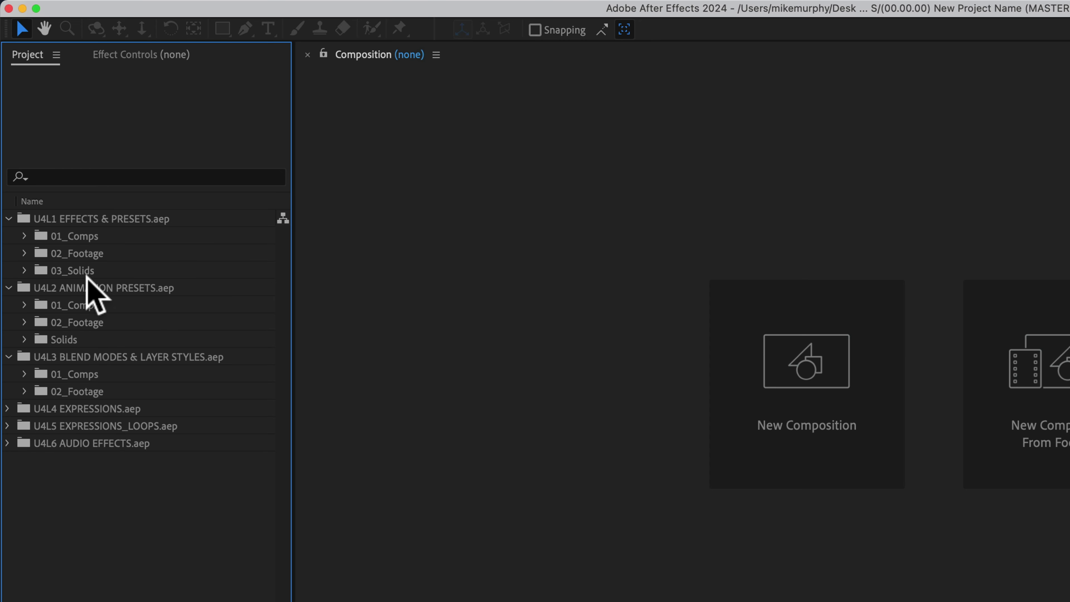
# - Examine the contents of the 01_Comps, 02_Footage and 03_Solids subfolders in U4L1 EFFECTS & PRESETS.aep, collapsing the folders when done
pyautogui.click(91, 235)
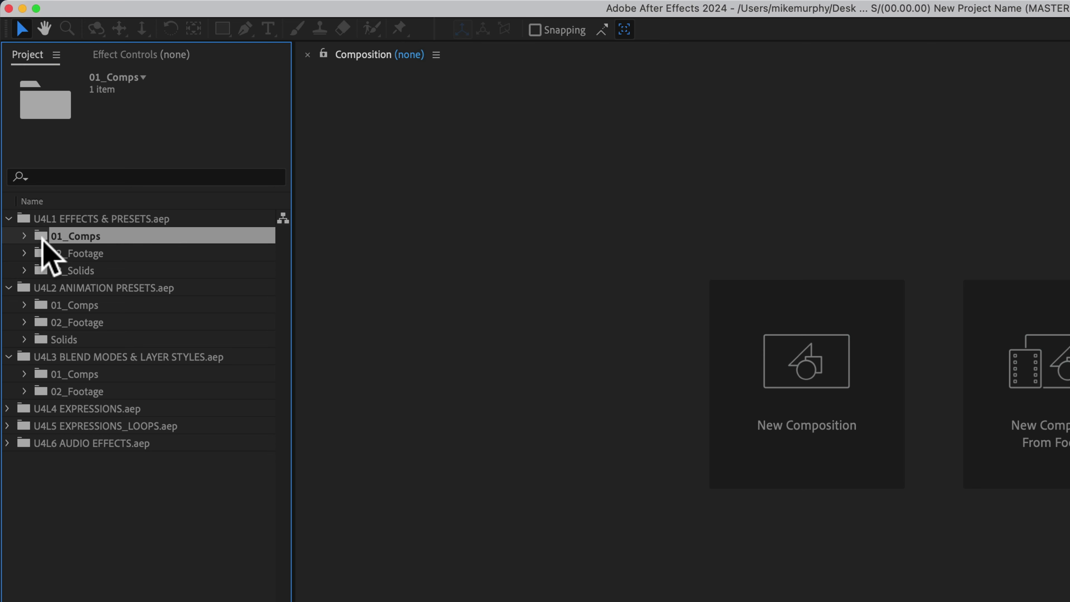
pyautogui.click(24, 236)
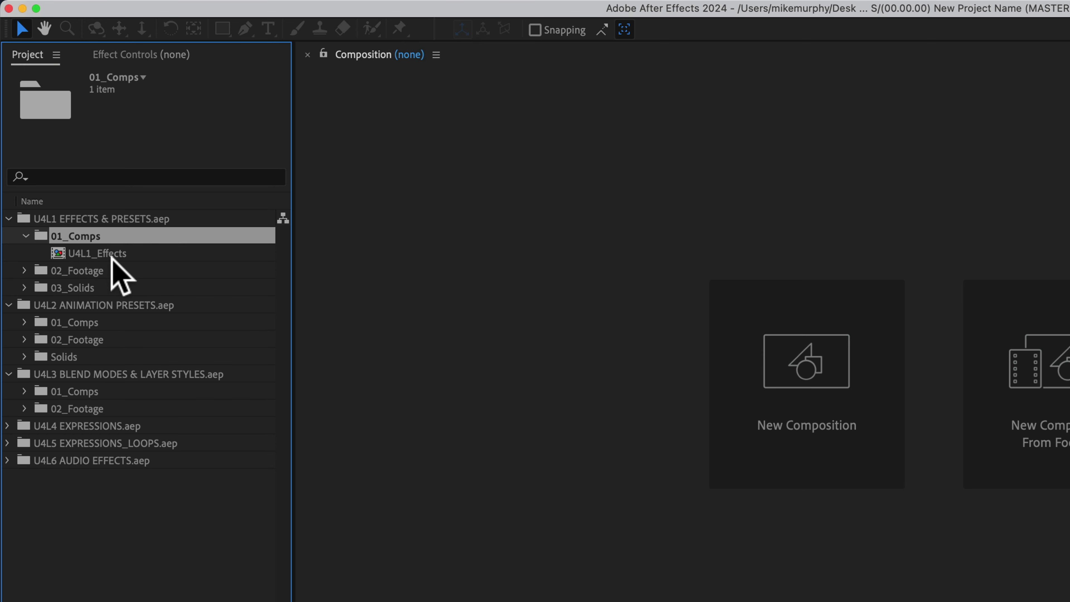
pyautogui.click(24, 236)
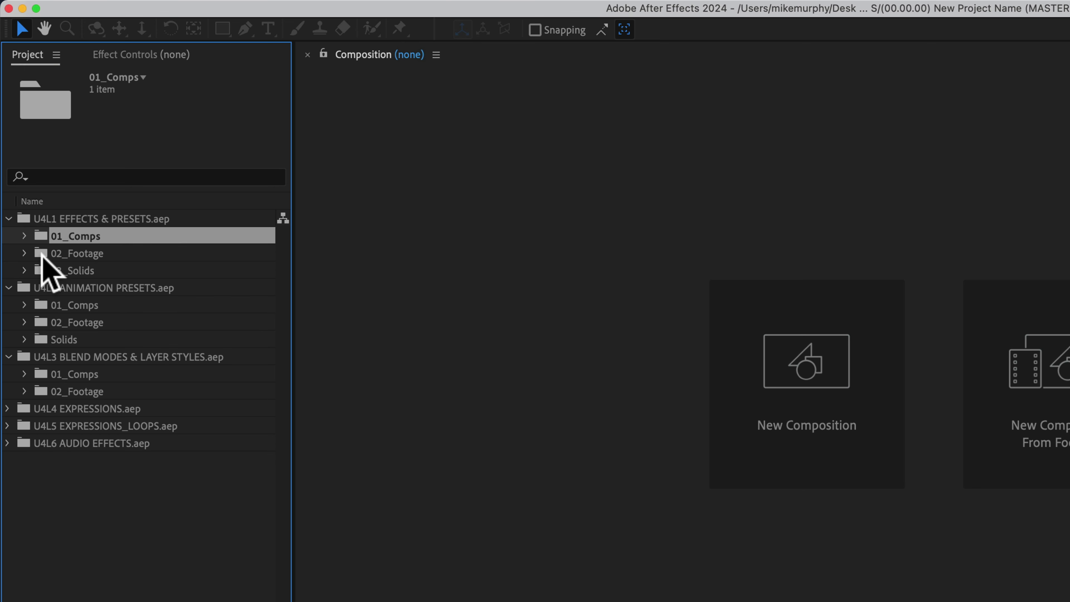
pyautogui.click(24, 254)
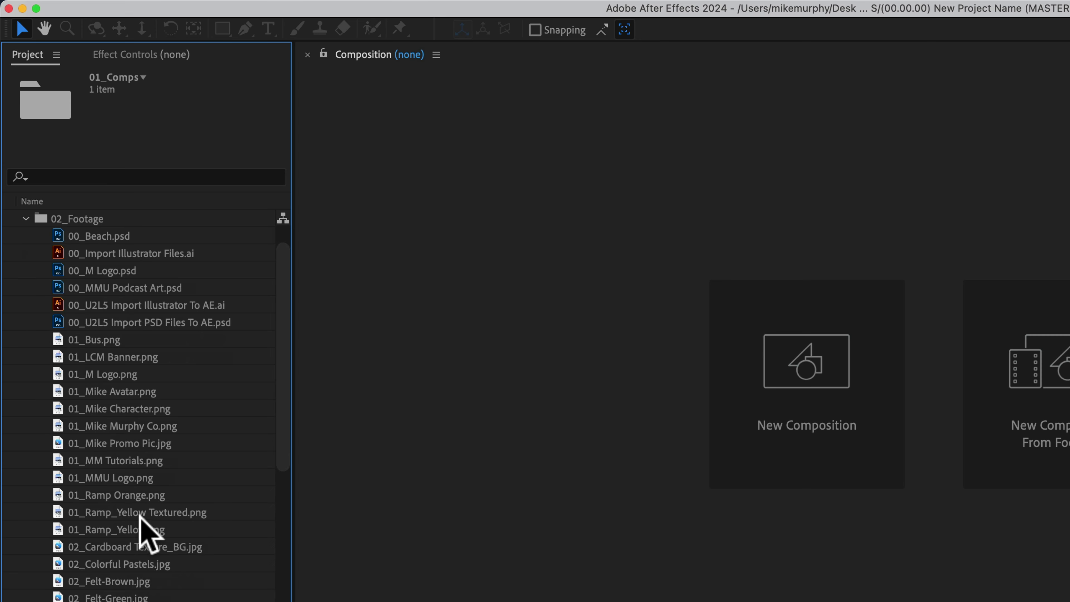
pyautogui.click(24, 218)
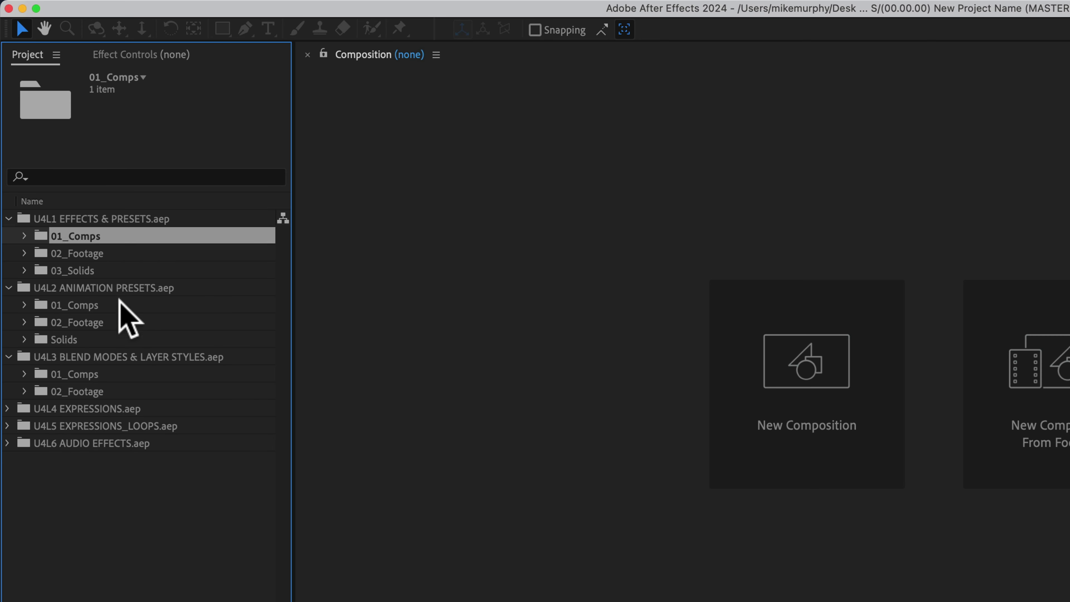
pyautogui.click(72, 270)
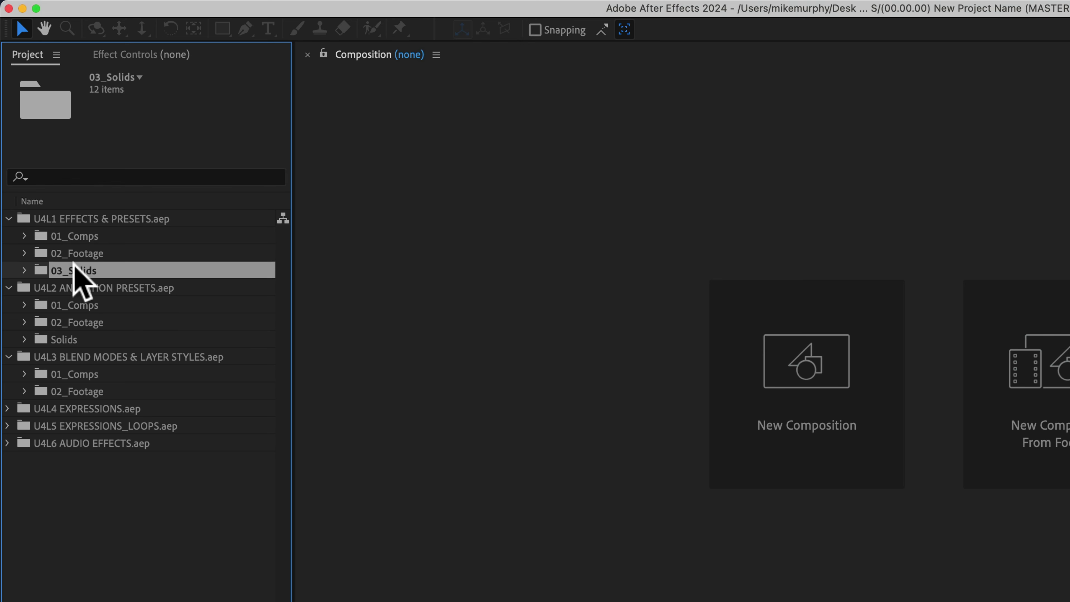
pyautogui.click(24, 270)
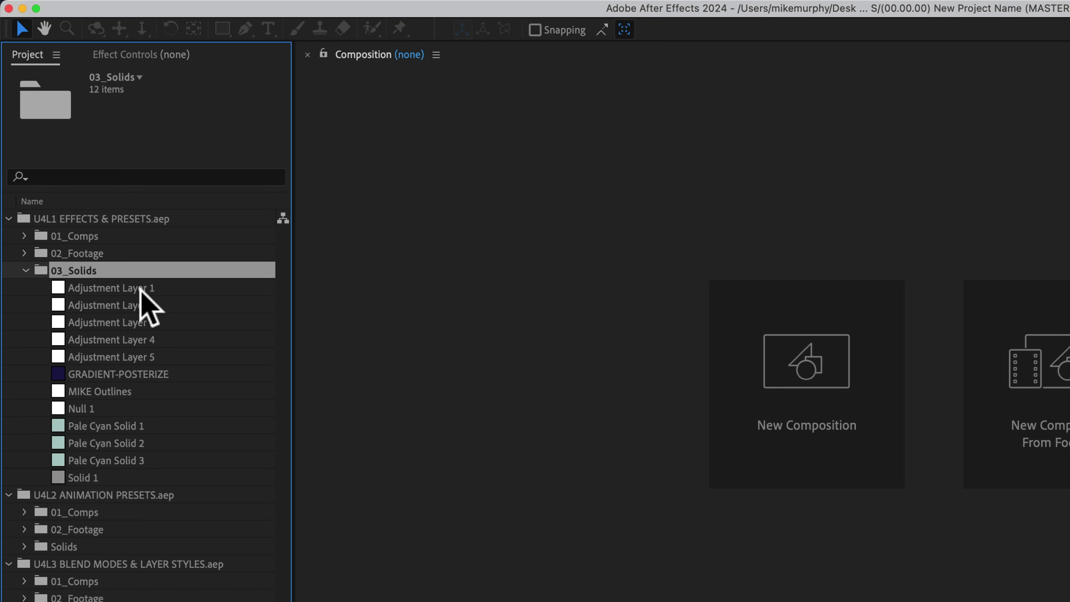
pyautogui.click(26, 270)
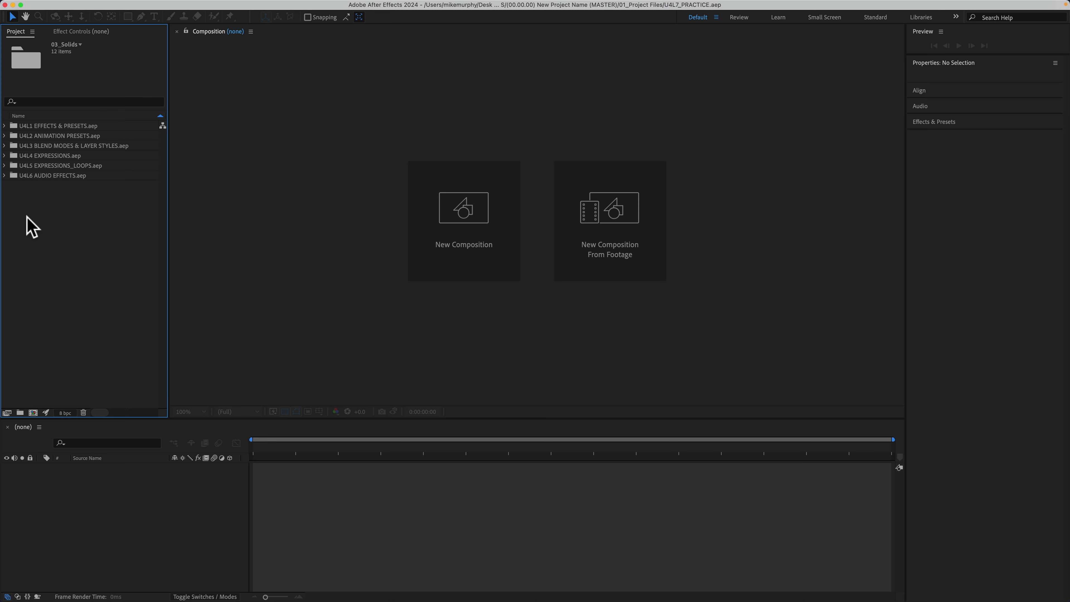
pyautogui.click(26, 216)
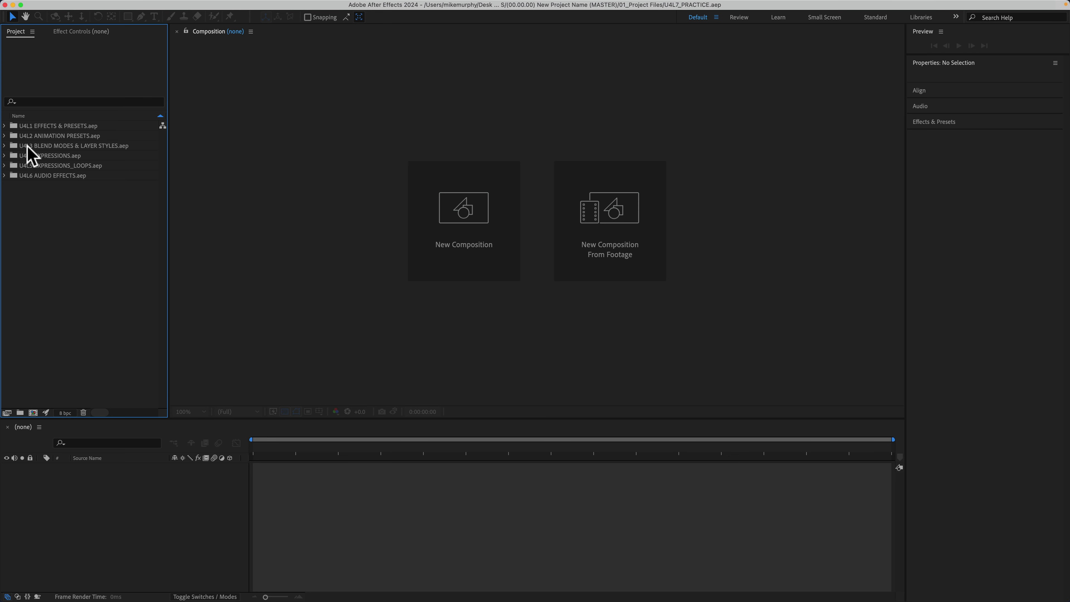
# - Open the U4L1_Effects composition from the 01_Comps folder of U4L1 EFFECTS & PRESETS.aep
pyautogui.click(5, 126)
pyautogui.click(14, 135)
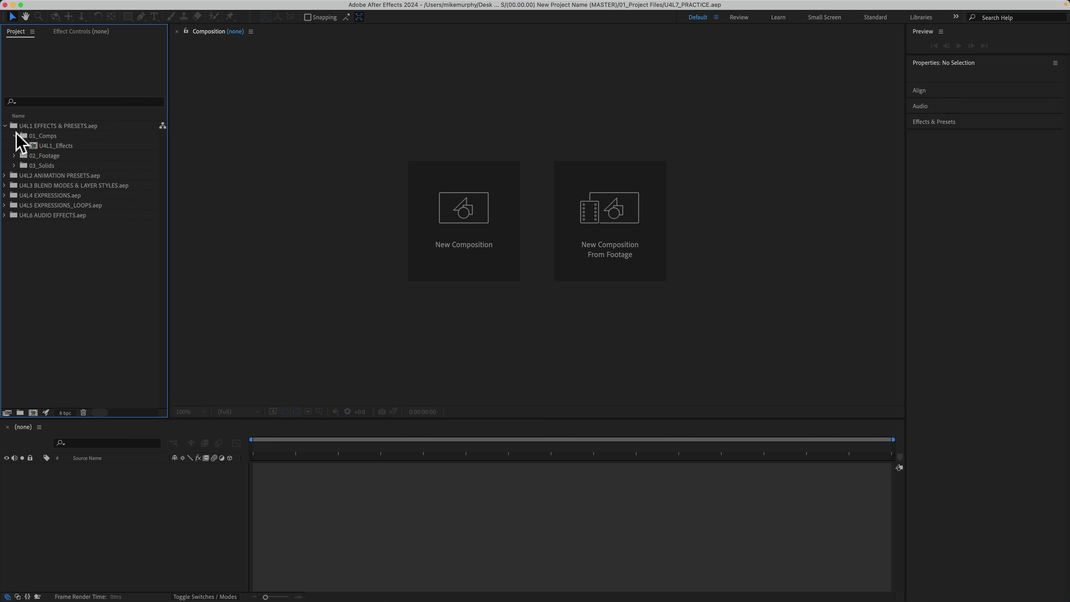
pyautogui.doubleClick(51, 145)
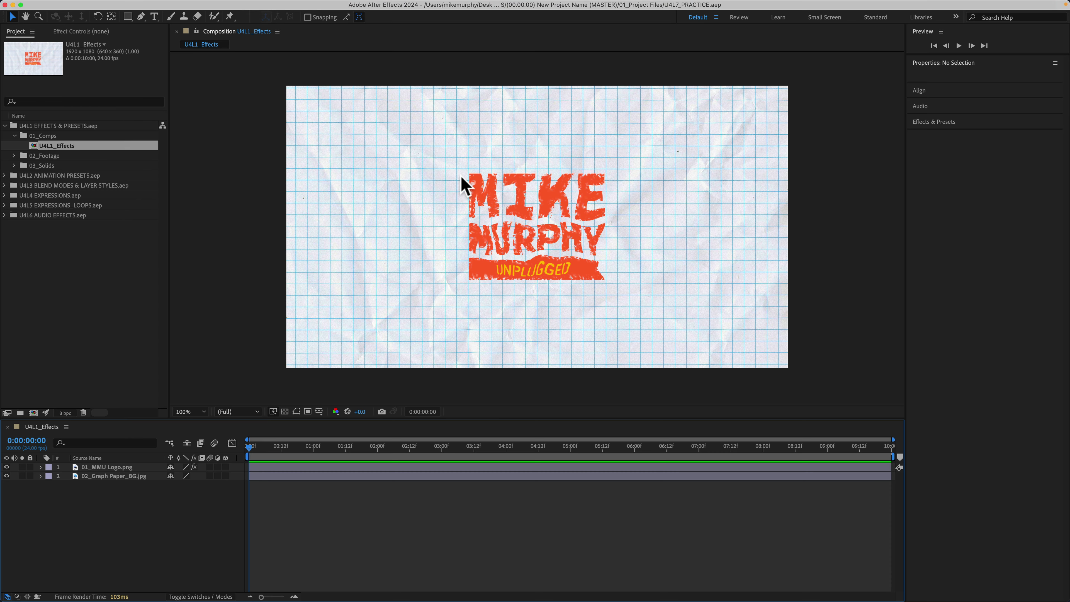
pyautogui.click(251, 182)
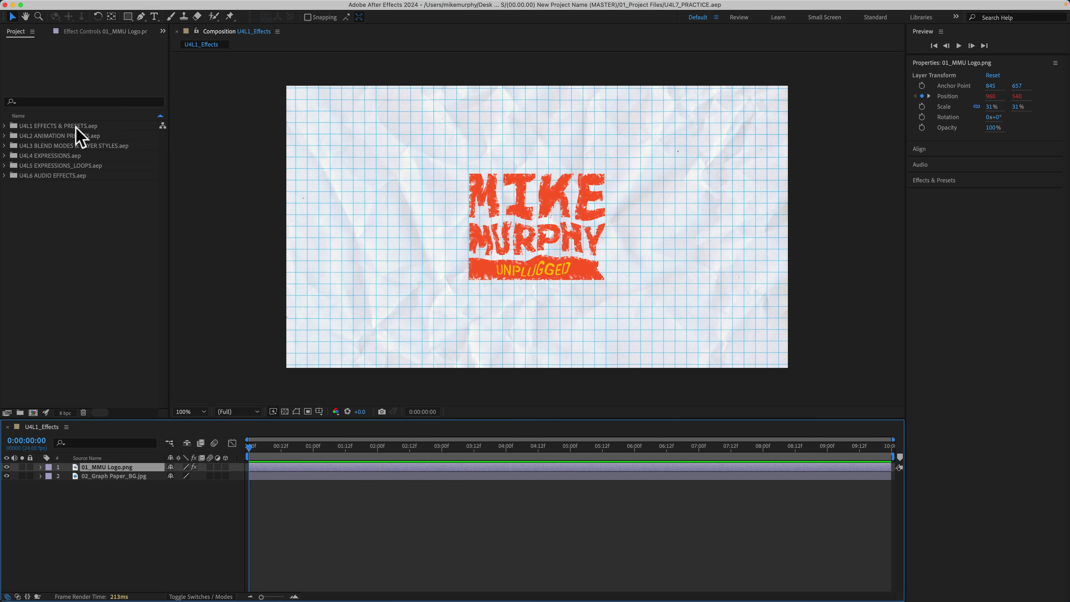
# - Look through the available effect categories, including 3D Channel and Audio, without applying an effect
pyautogui.click(204, 4)
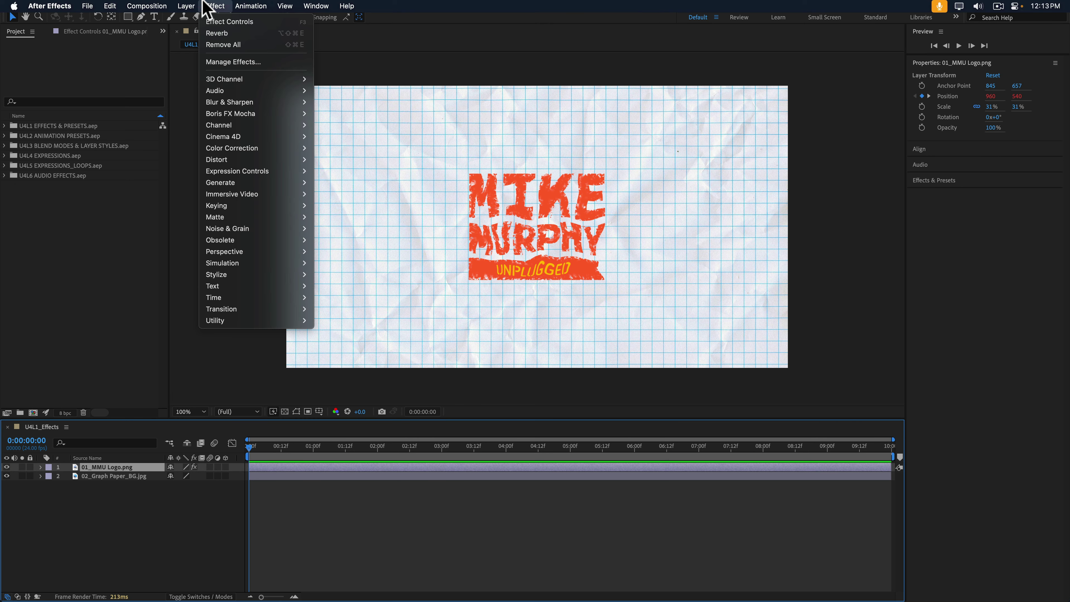
pyautogui.moveTo(228, 76)
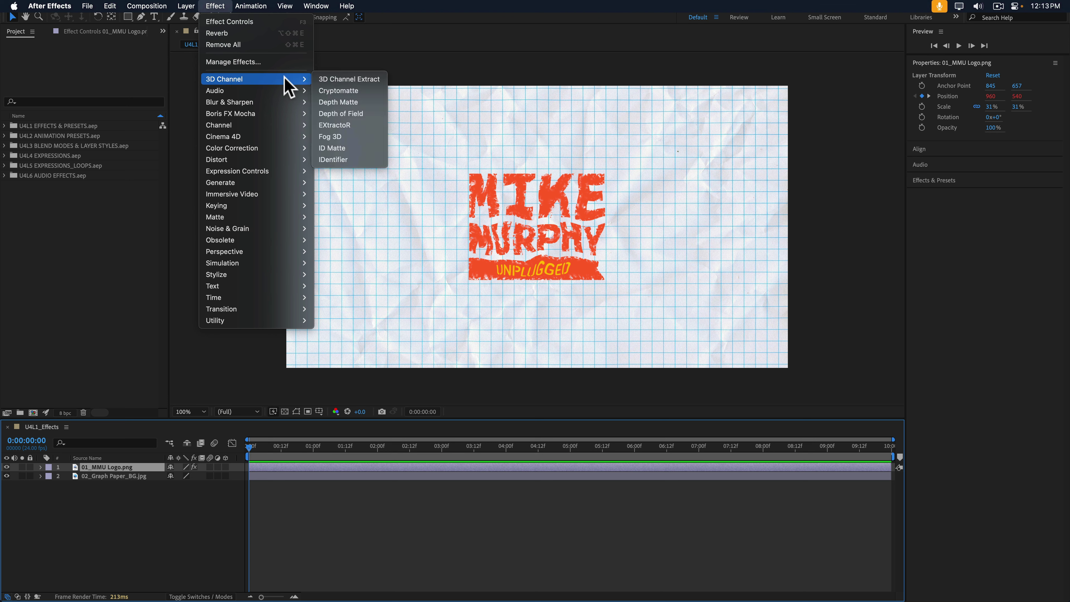
pyautogui.moveTo(278, 85)
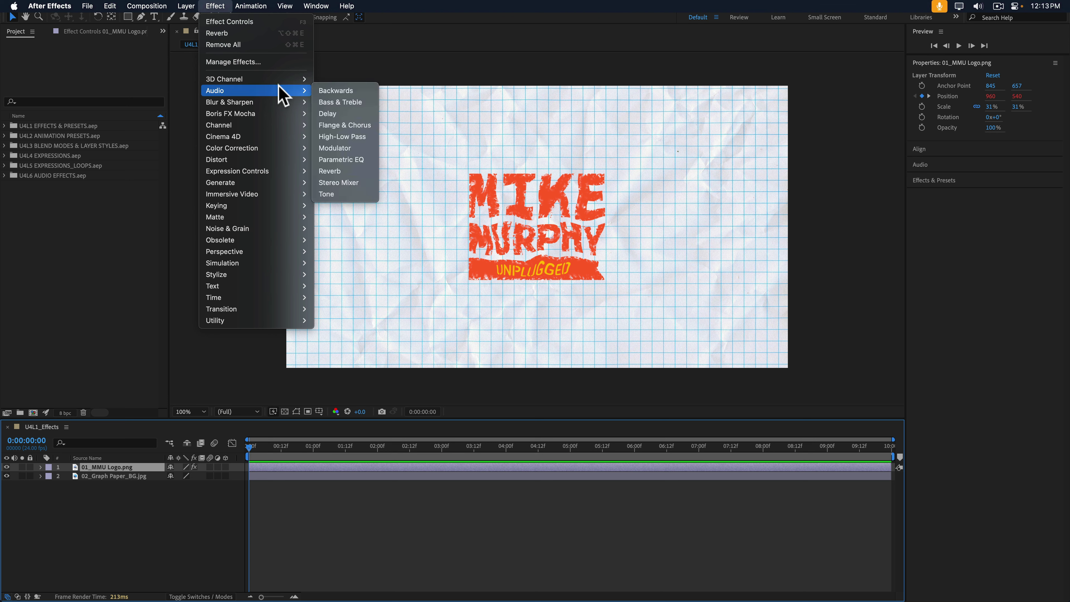
pyautogui.click(468, 516)
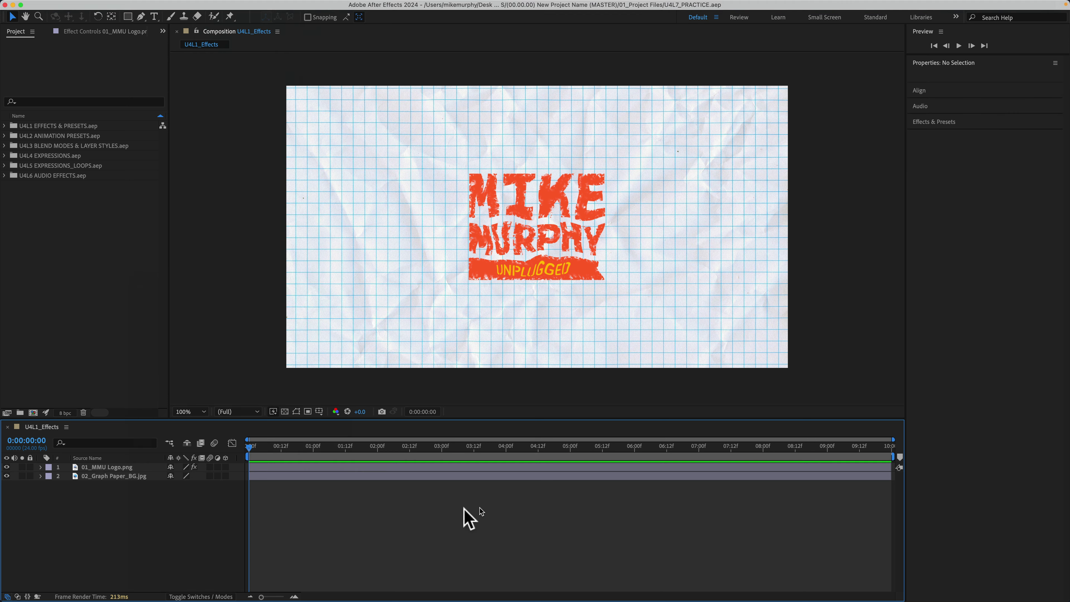
# - Browse the effect categories offered for the 01_MMU Logo.png layer, including the Distort effects, without applying one
pyautogui.rightClick(120, 466)
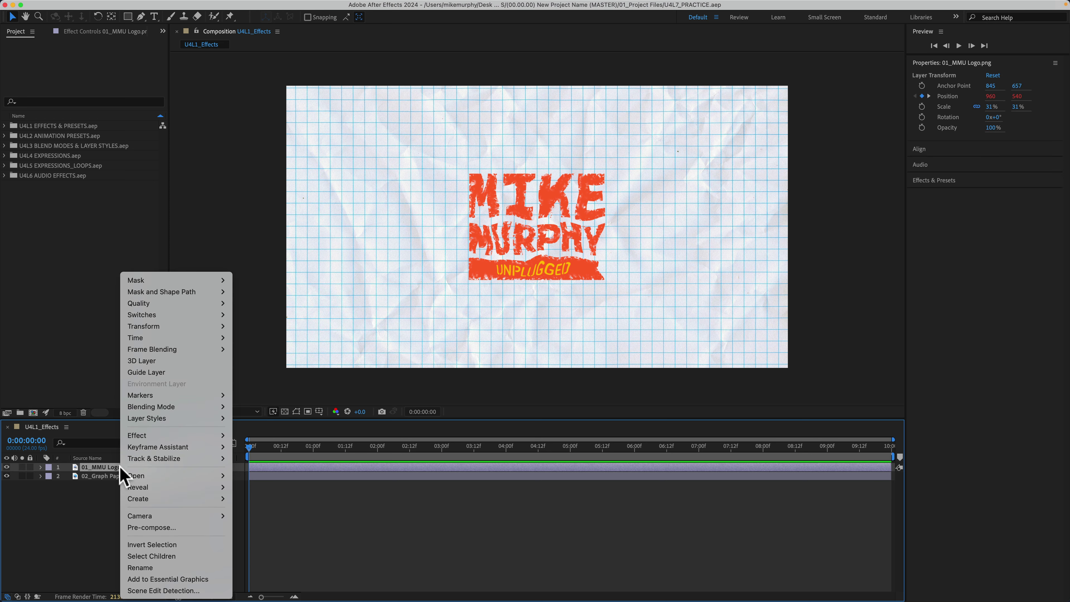
pyautogui.moveTo(147, 434)
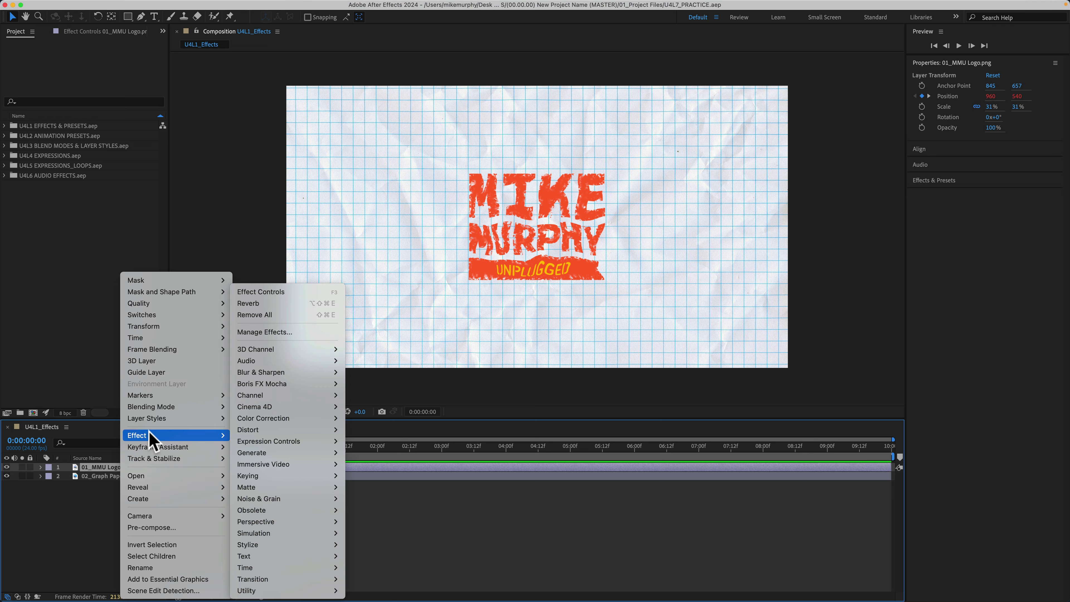
pyautogui.moveTo(263, 430)
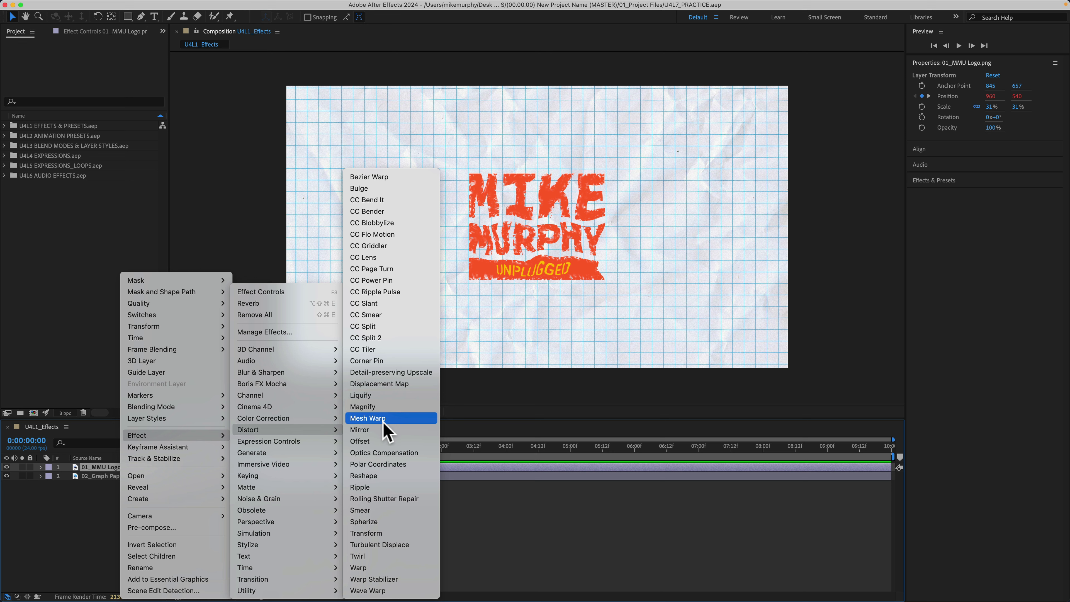
pyautogui.click(396, 463)
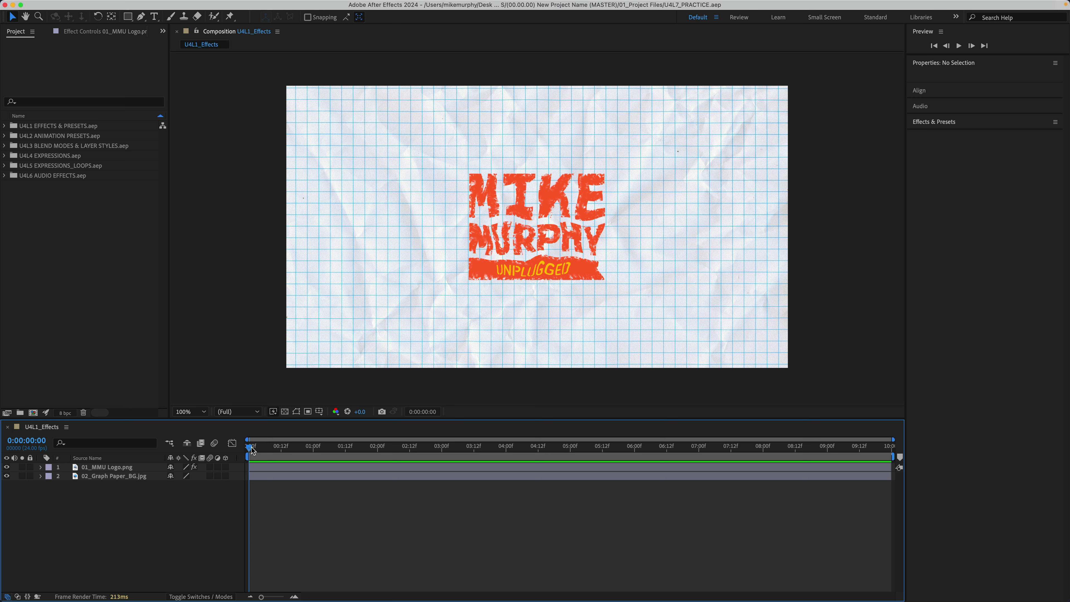
pyautogui.rightClick(122, 466)
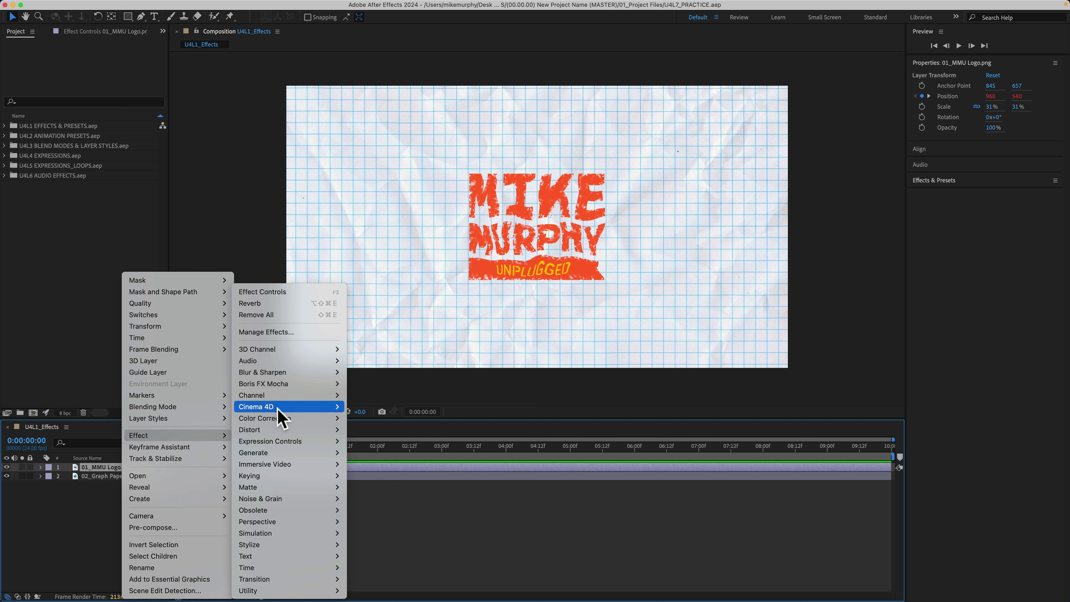
pyautogui.moveTo(295, 488)
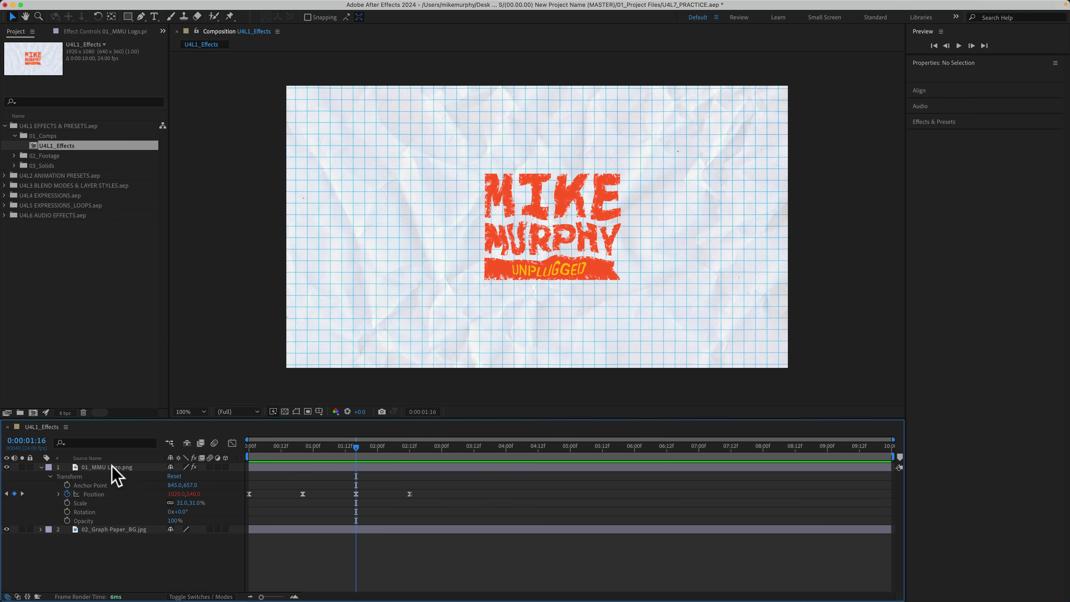
# - Display the effect controls of the 01_MMU Logo.png layer and select its effects from Roughen Edges through Fast Box Blur, then clear the selection
pyautogui.click(112, 467)
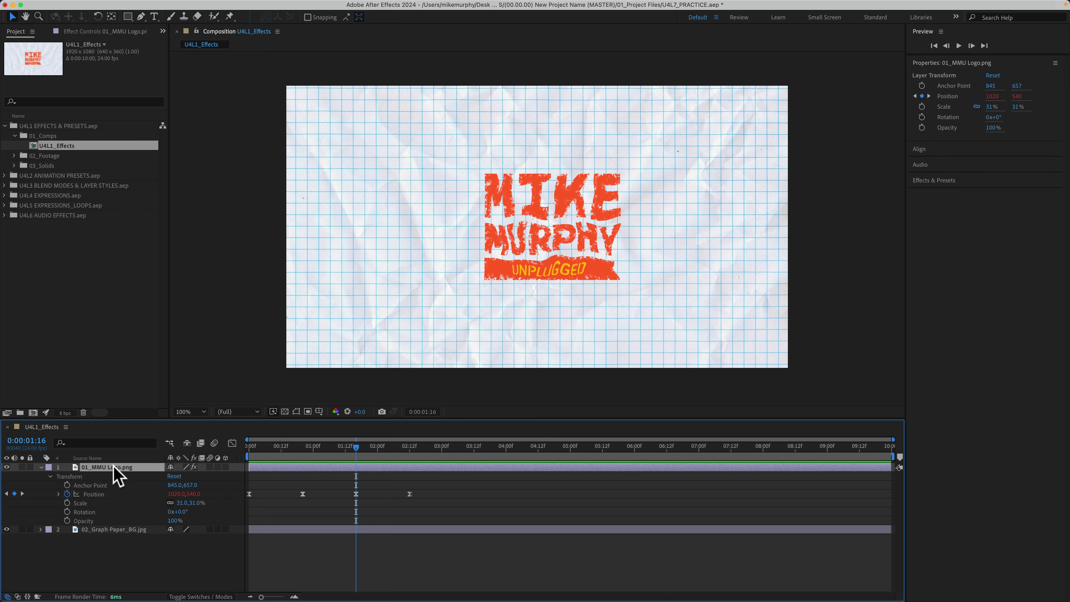
pyautogui.click(107, 32)
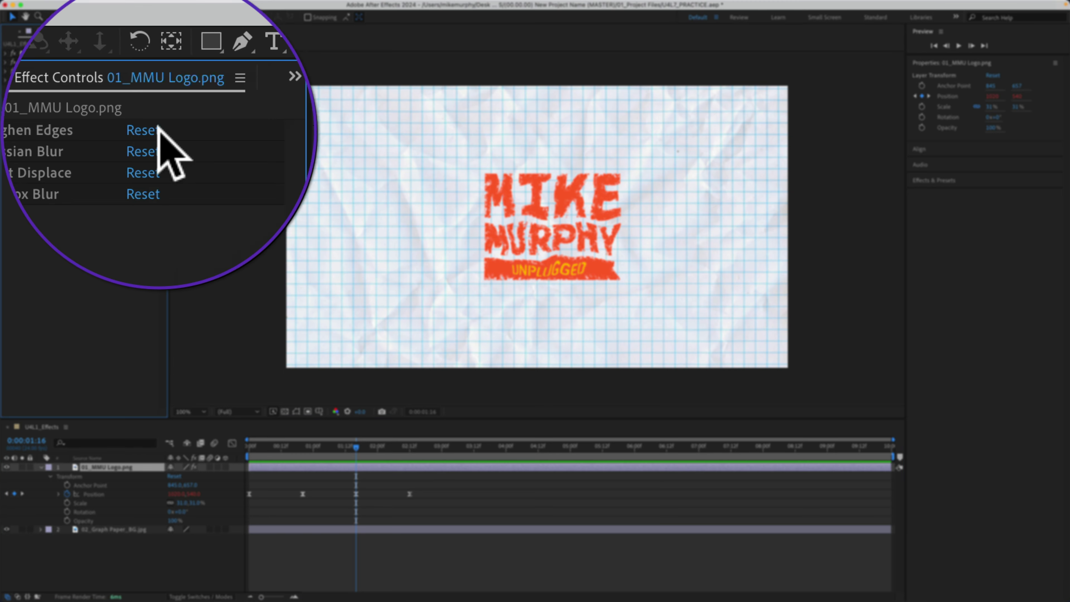
pyautogui.click(48, 53)
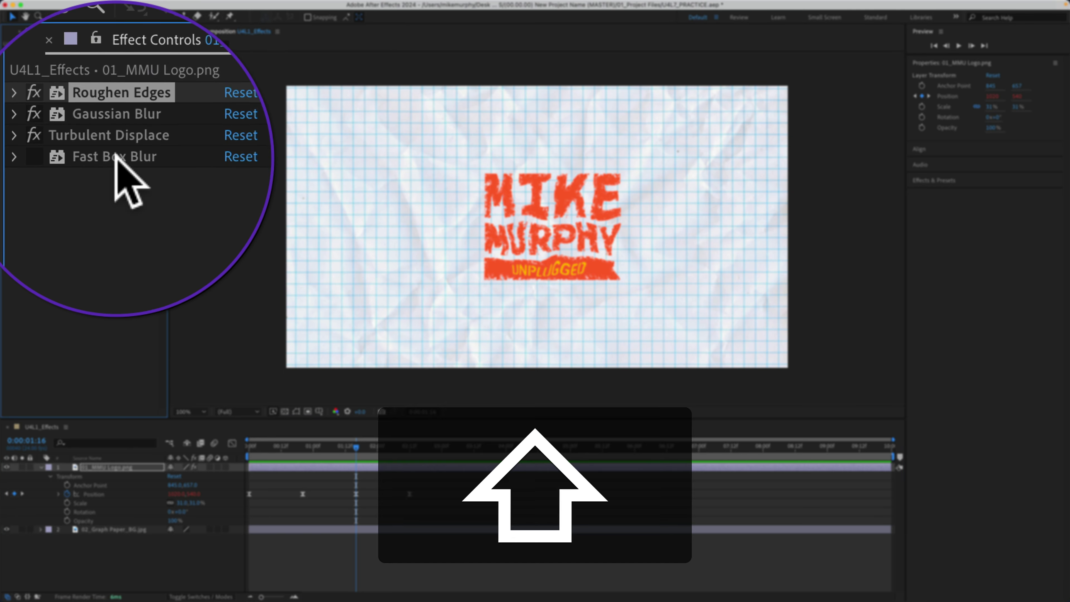
pyautogui.keyDown('shift'); pyautogui.click(47, 80); pyautogui.keyUp('shift')
pyautogui.click(66, 169)
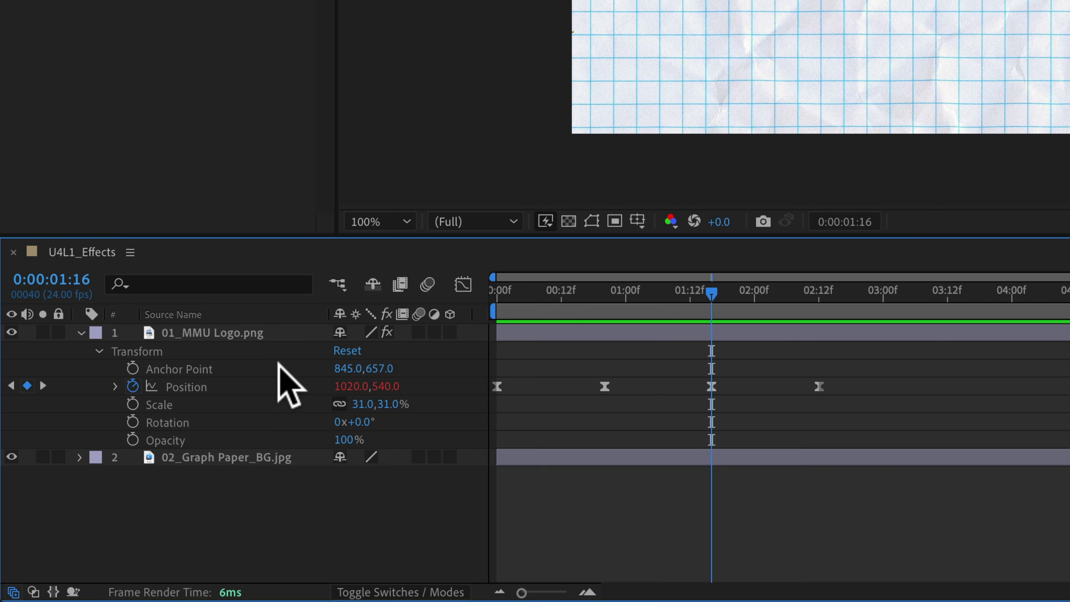
# - Reveal the effects applied to the 01_MMU Logo.png layer in the timeline and inspect the Roughen Edges settings
pyautogui.click(134, 469)
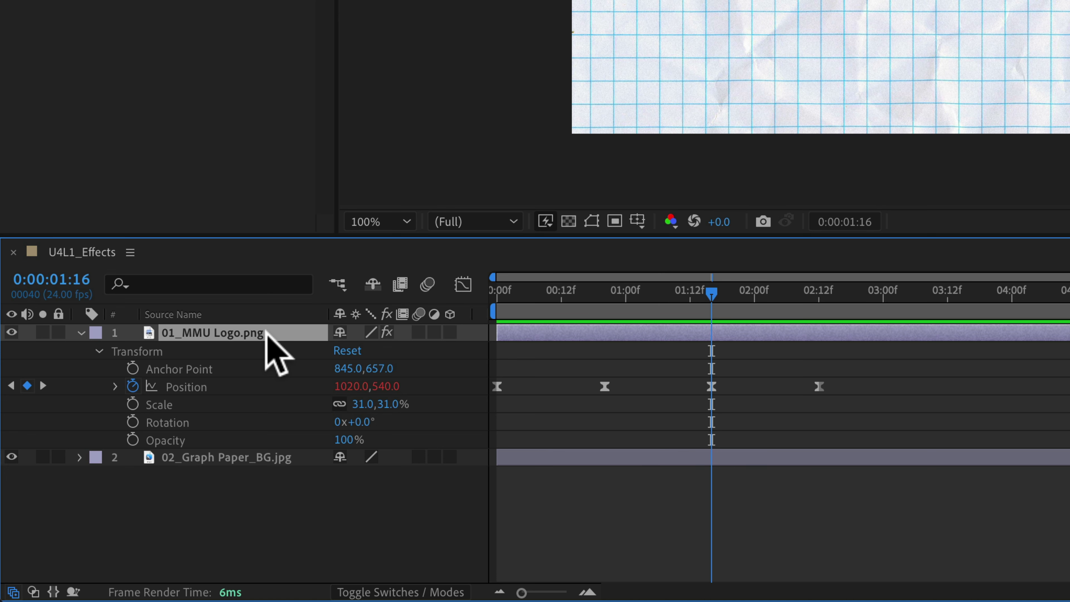
pyautogui.press('e')
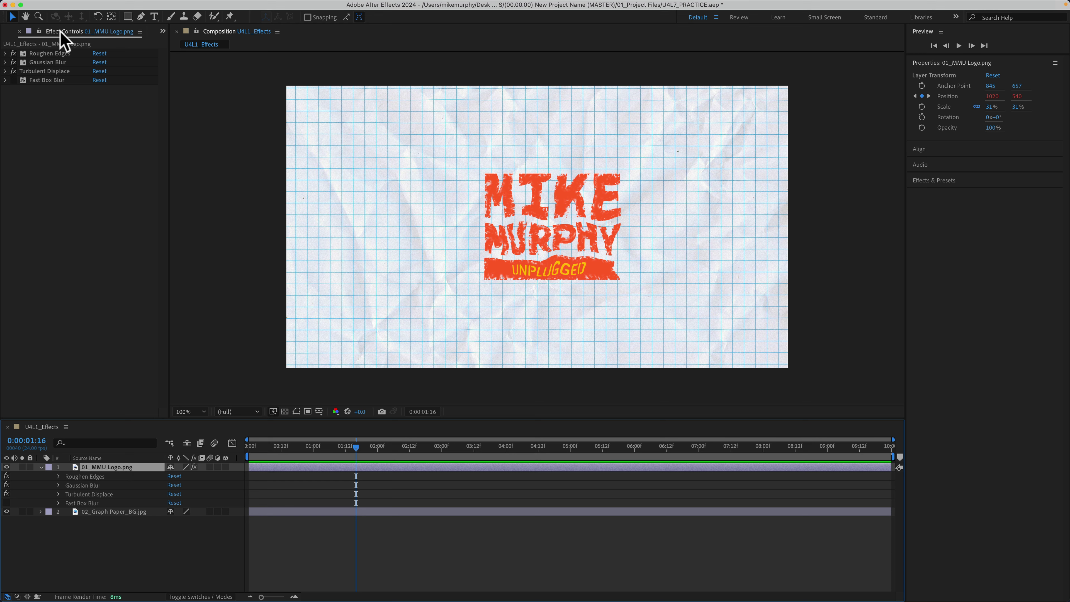
pyautogui.click(74, 476)
pyautogui.click(59, 485)
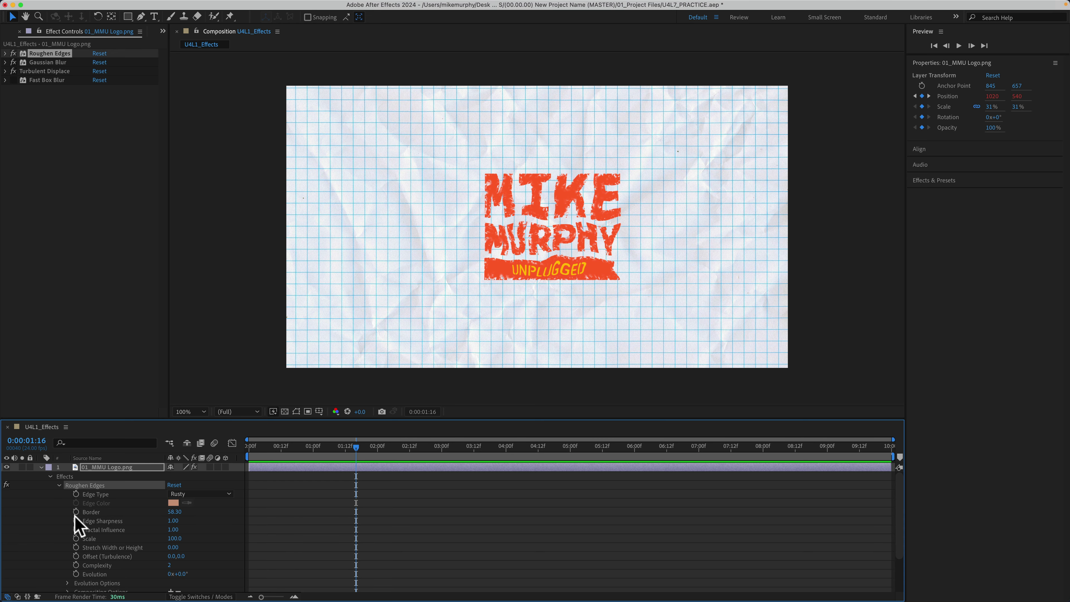
pyautogui.click(60, 485)
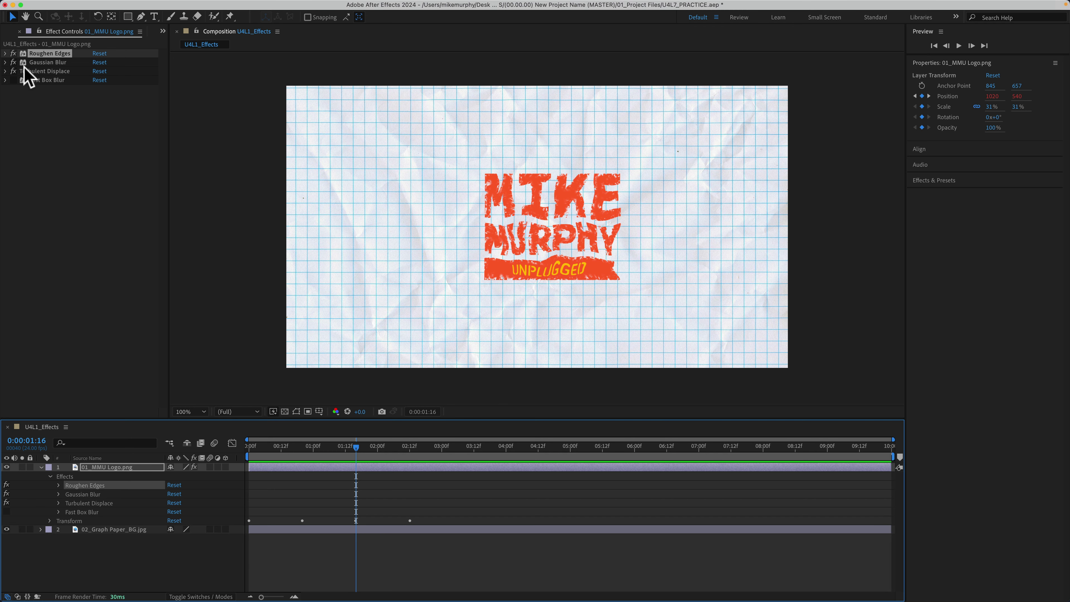
# - Expand the Roughen Edges settings of the 01_MMU Logo.png layer and switch the effect off and on again to compare
pyautogui.click(6, 53)
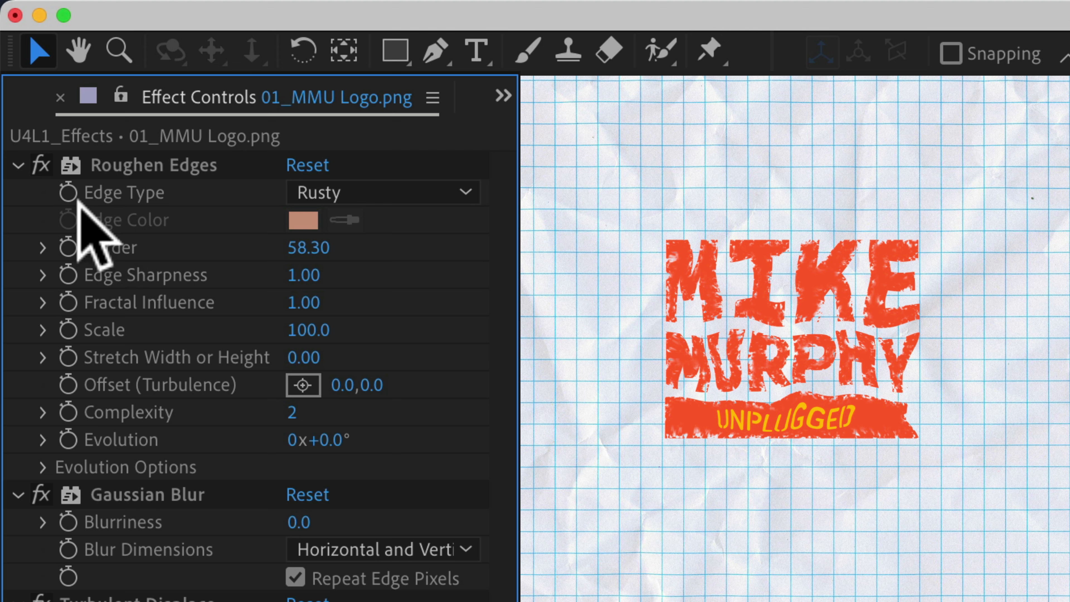
pyautogui.click(105, 164)
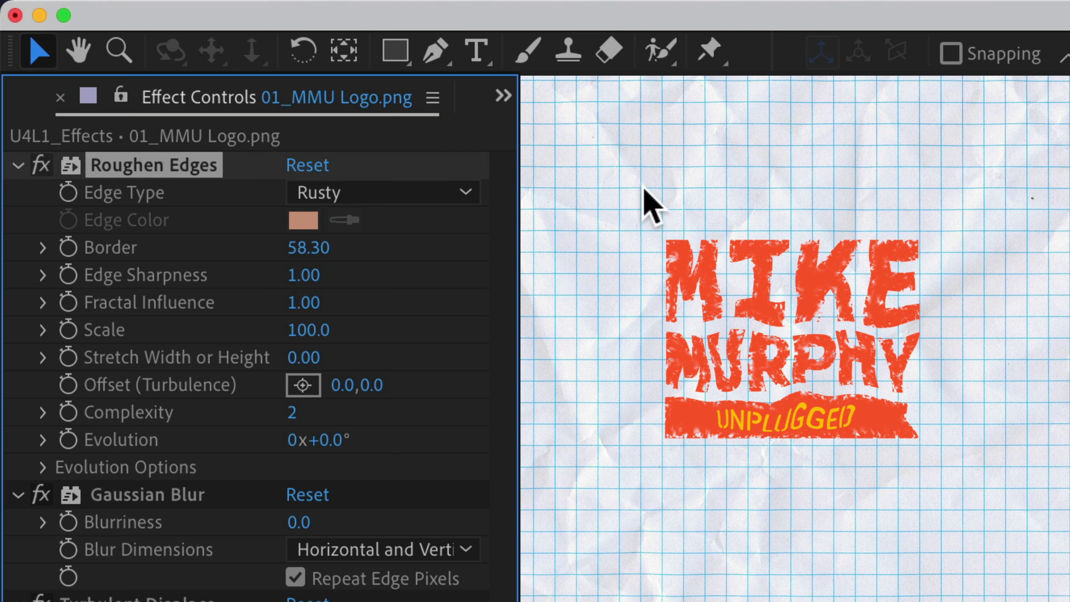
pyautogui.click(42, 162)
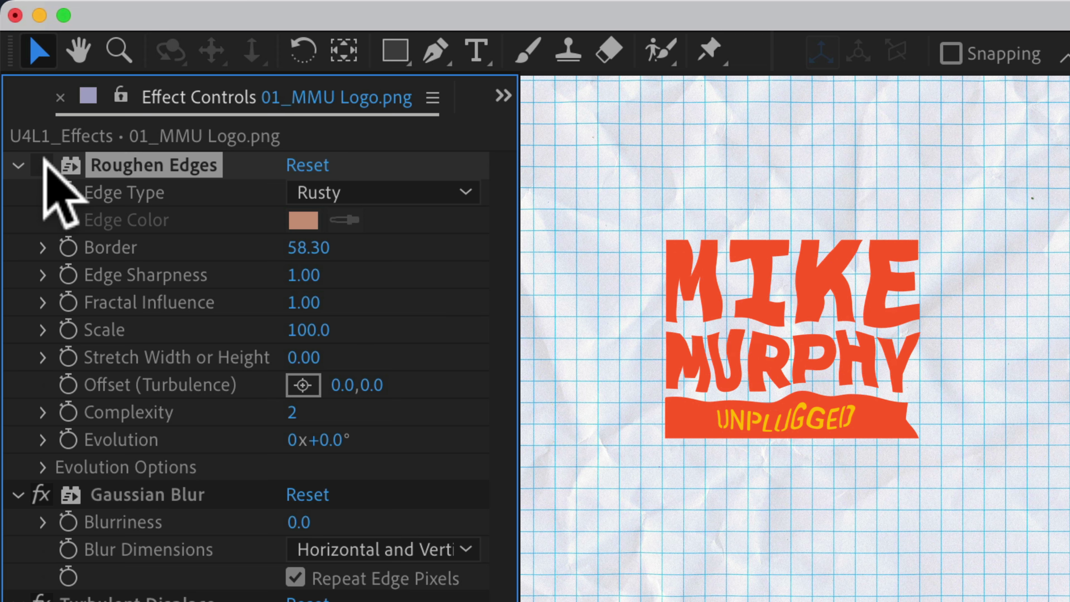
pyautogui.click(42, 164)
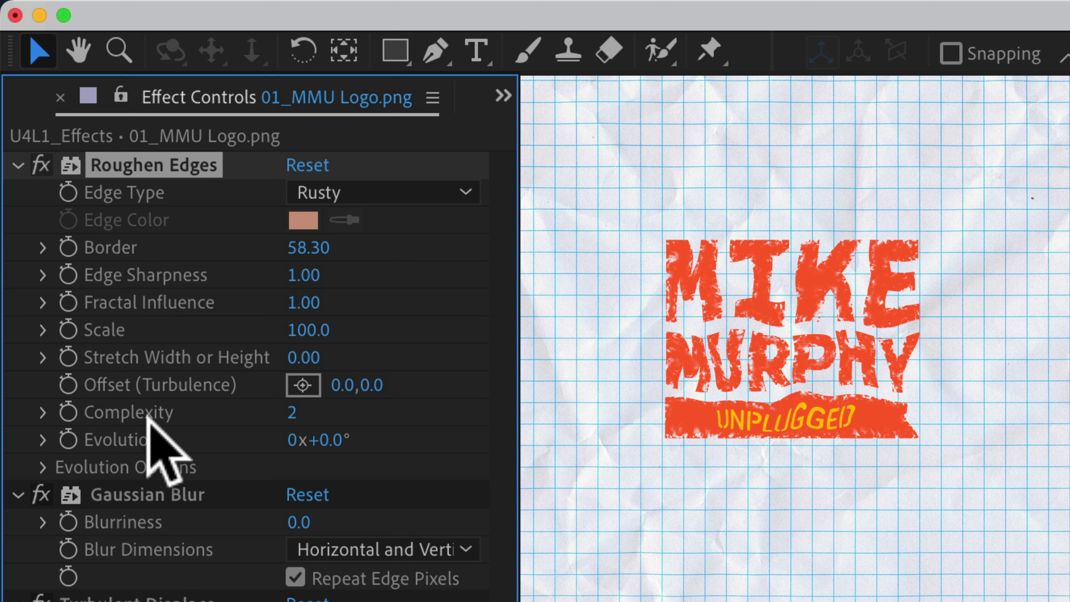
# - Experiment with Roughen Edges at Border 20.30, Edge Sharpness 4.13 and Scale 212, and Gaussian Blur at Blurriness 14.3
pyautogui.moveTo(308, 248); pyautogui.dragTo(396, 249)
pyautogui.moveTo(868, 74); pyautogui.dragTo(745, 74)
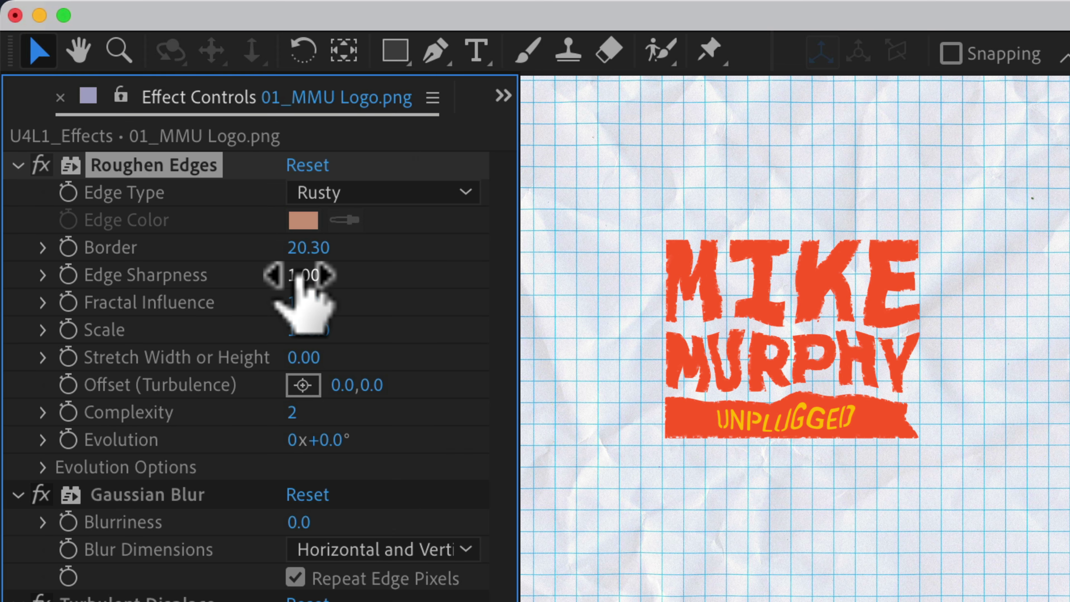
pyautogui.moveTo(307, 278); pyautogui.dragTo(335, 291)
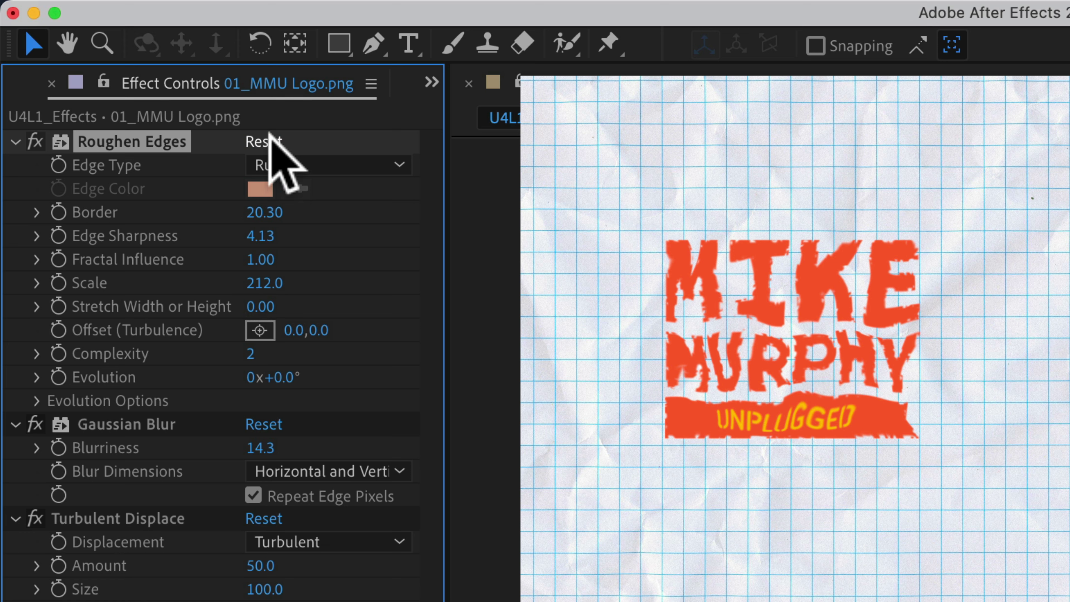
# - Reset the Roughen Edges, Gaussian Blur and Turbulent Displace effects to their default settings
pyautogui.click(264, 141)
pyautogui.click(263, 423)
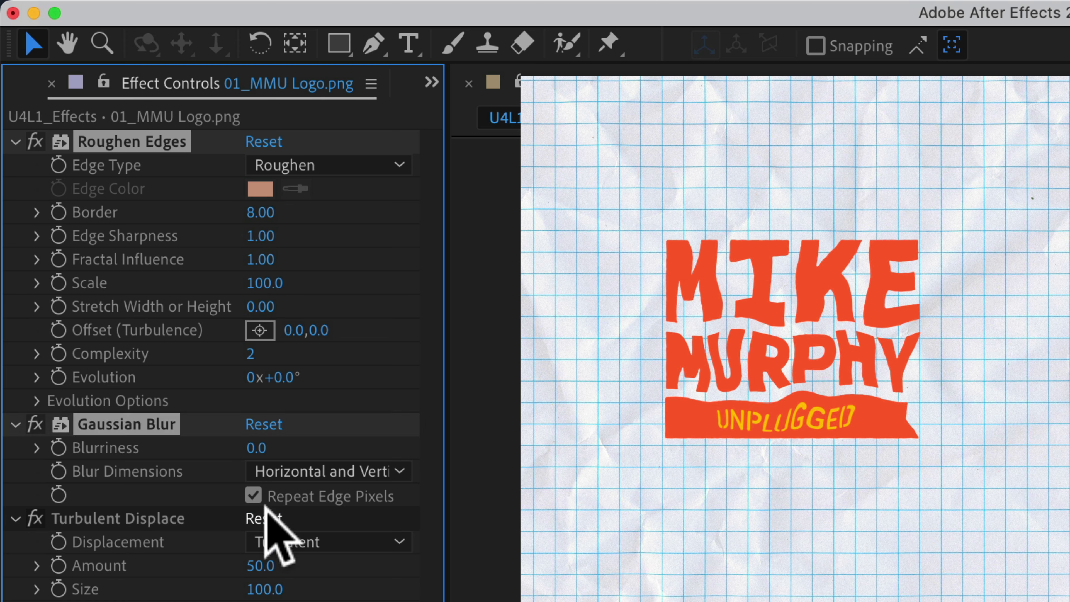
pyautogui.click(264, 516)
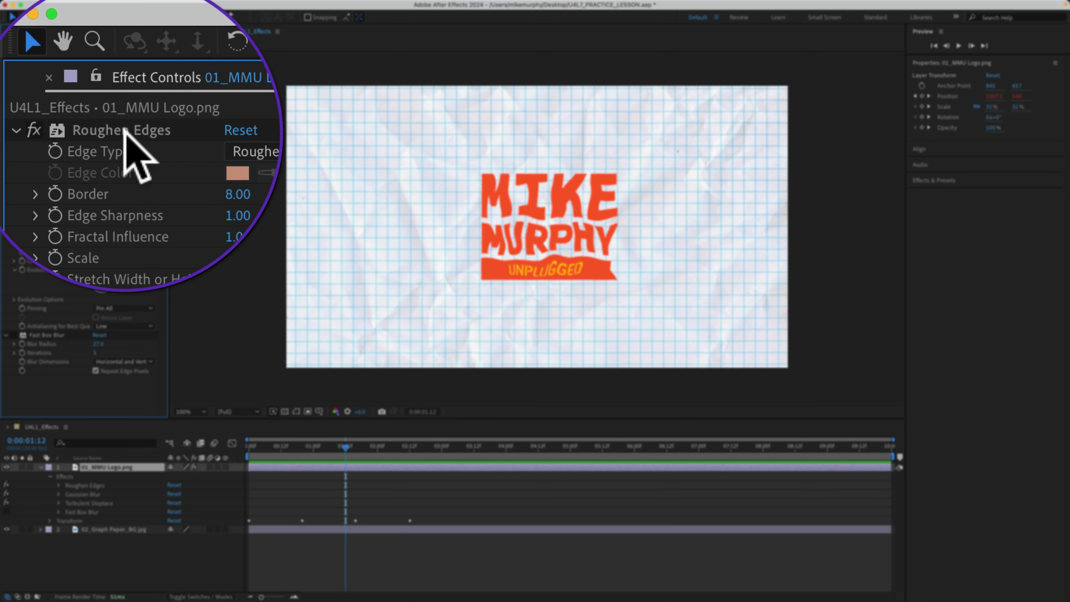
# - Delete the Roughen Edges effect from the logo layer, then undo the deletion
pyautogui.click(48, 54)
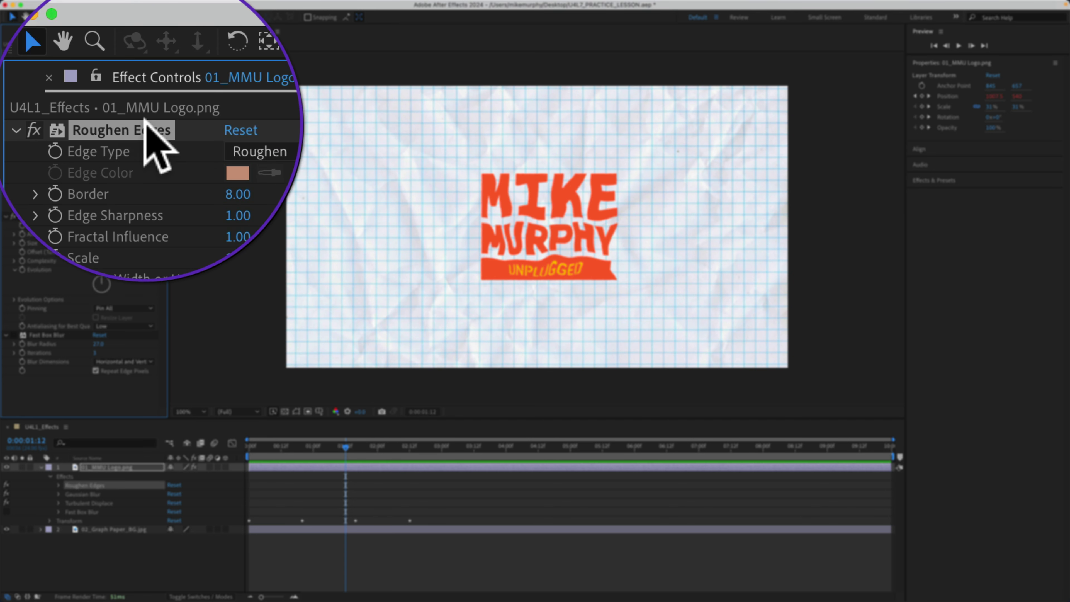
pyautogui.press('BackSpace')
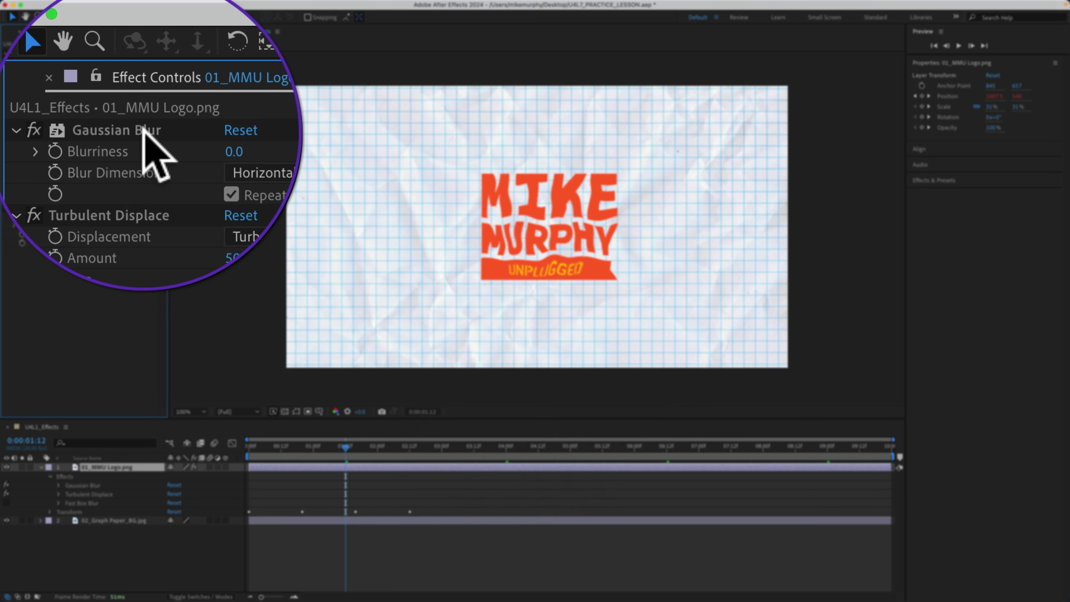
pyautogui.press('super+z')
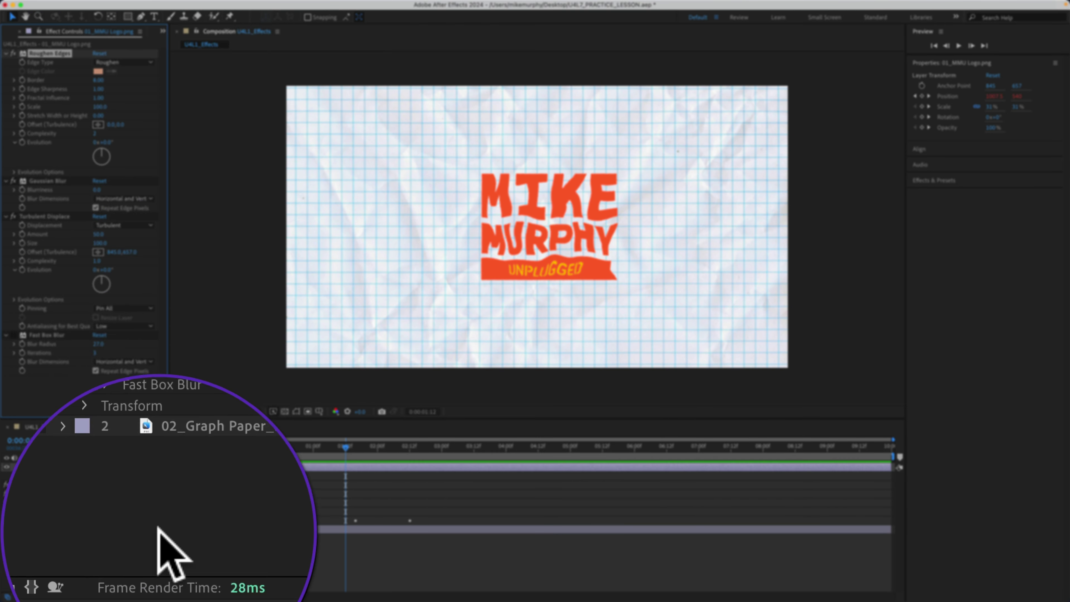
# - Delete the effects from Roughen Edges through Fast Box Blur together in the timeline, then undo the deletion
pyautogui.click(84, 484)
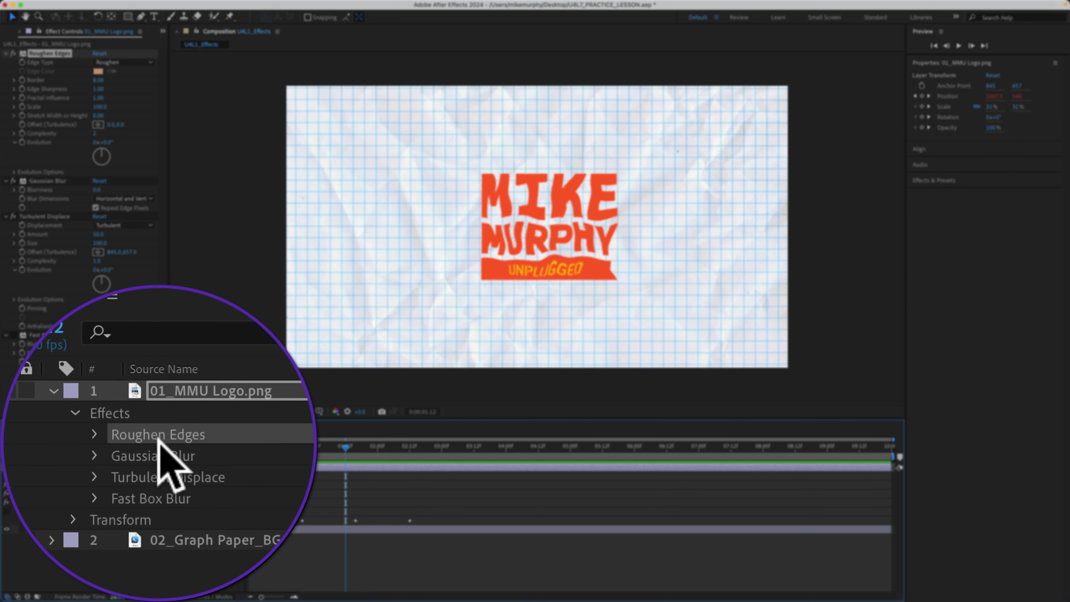
pyautogui.press('shift')
pyautogui.keyDown('shift'); pyautogui.click(159, 445); pyautogui.keyUp('shift')
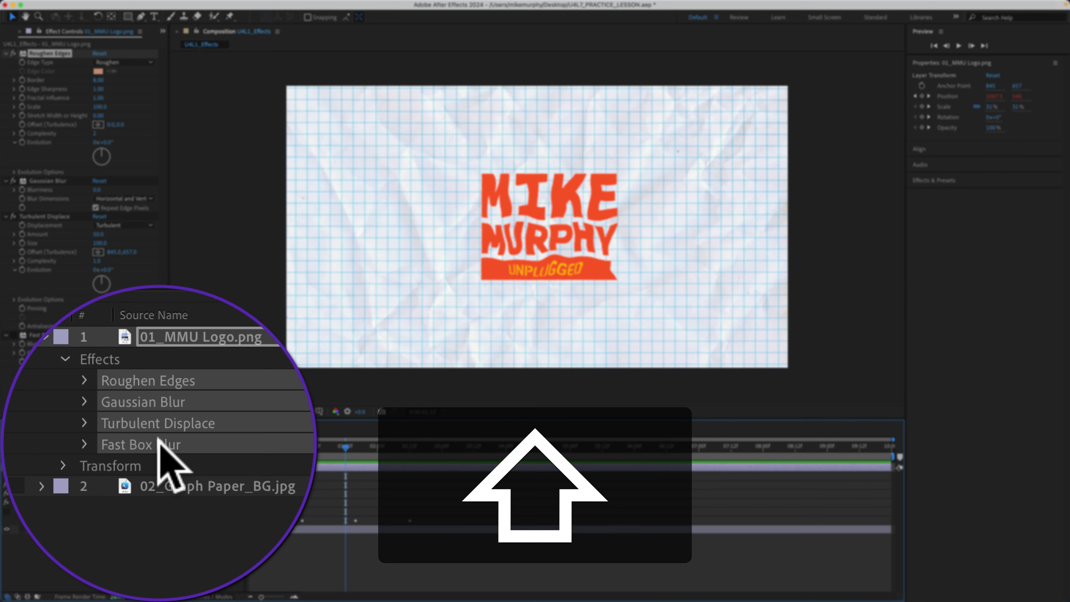
pyautogui.press('BackSpace')
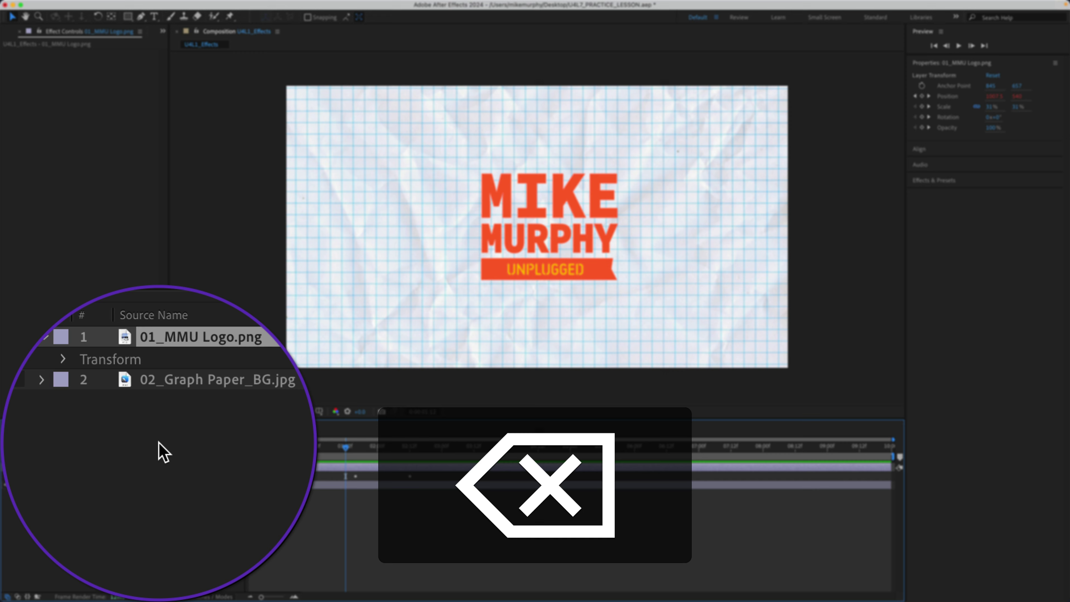
pyautogui.press('super+z')
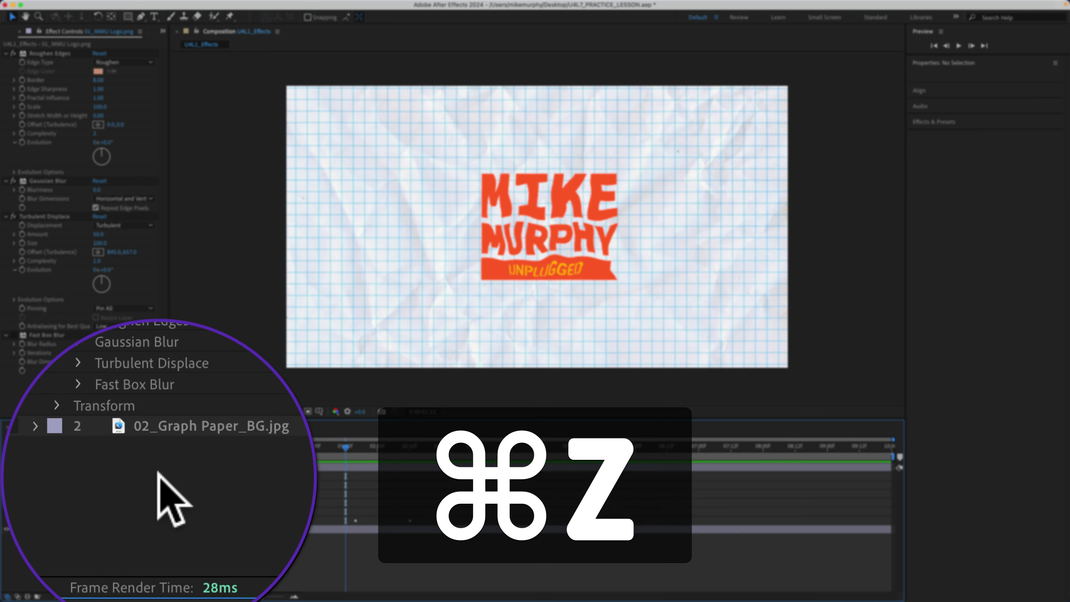
# - Remove all effects from the 01_MMU Logo.png layer at once and clear the selection
pyautogui.click(158, 439)
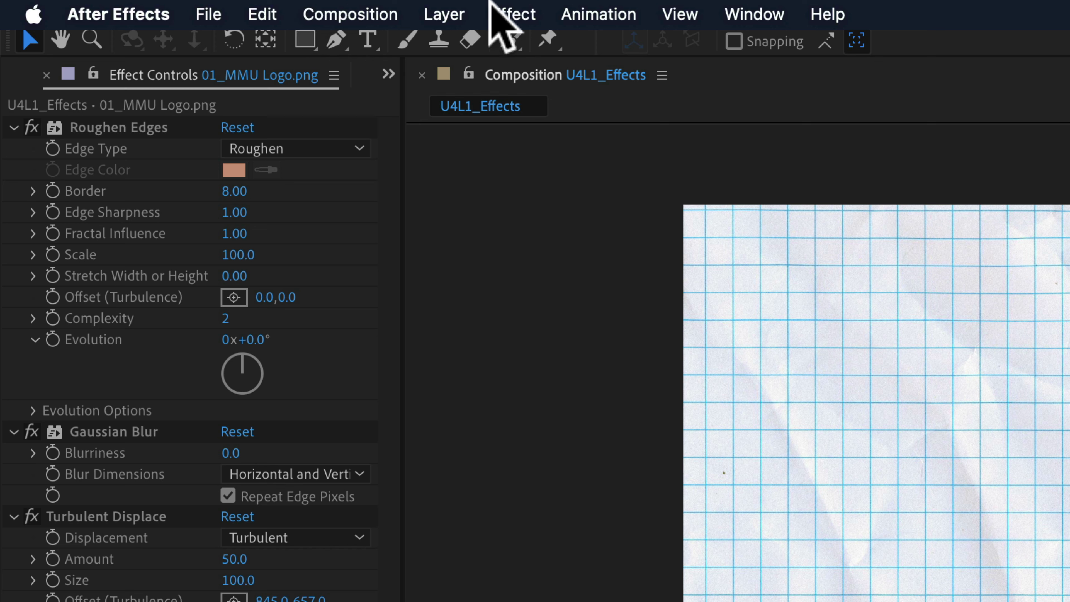
pyautogui.click(509, 12)
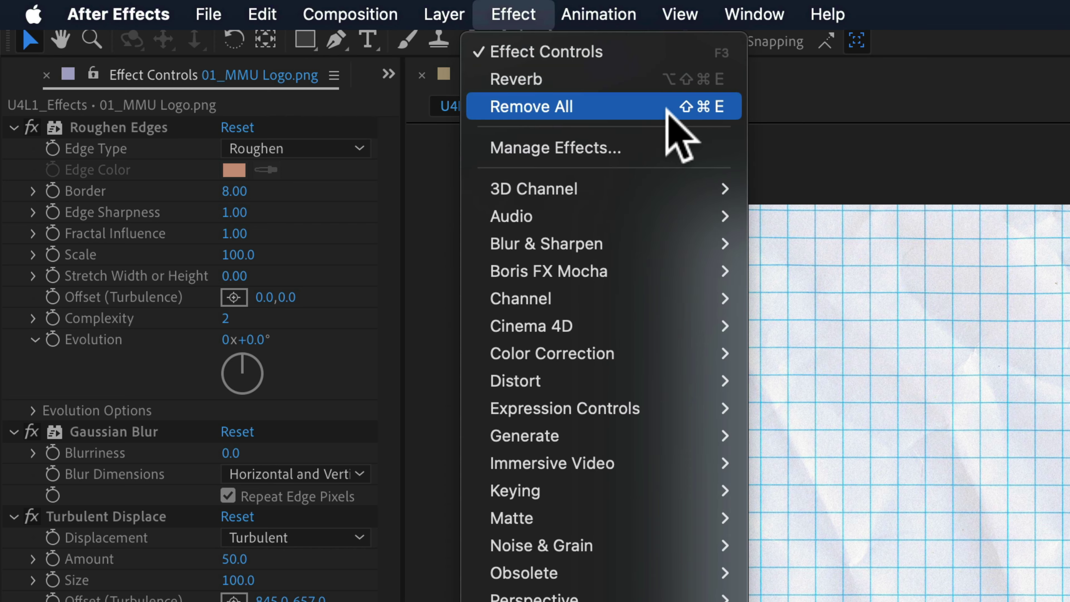
pyautogui.click(667, 110)
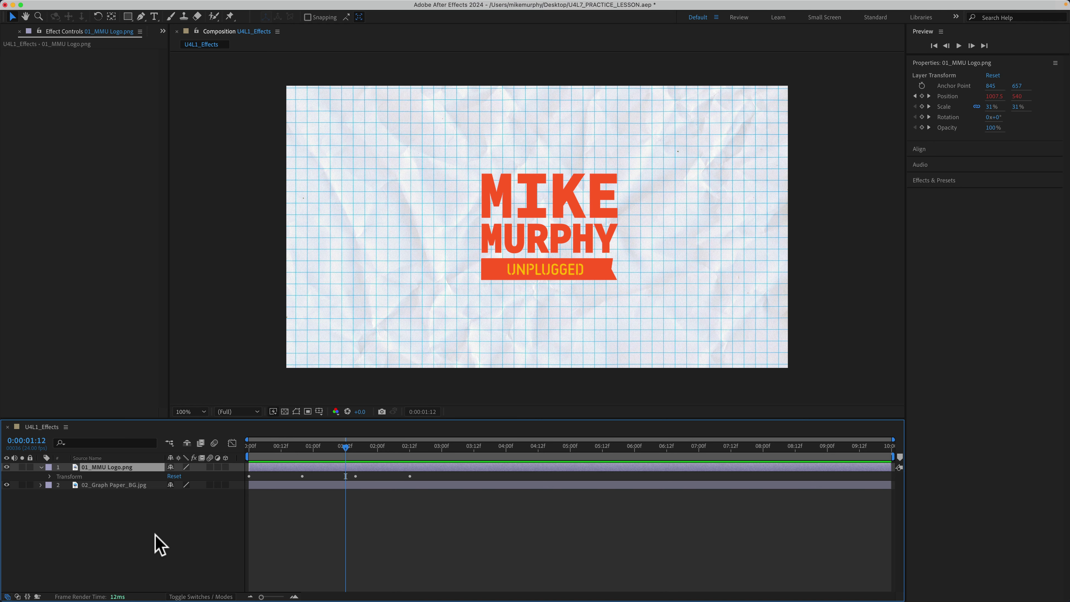
pyautogui.click(155, 535)
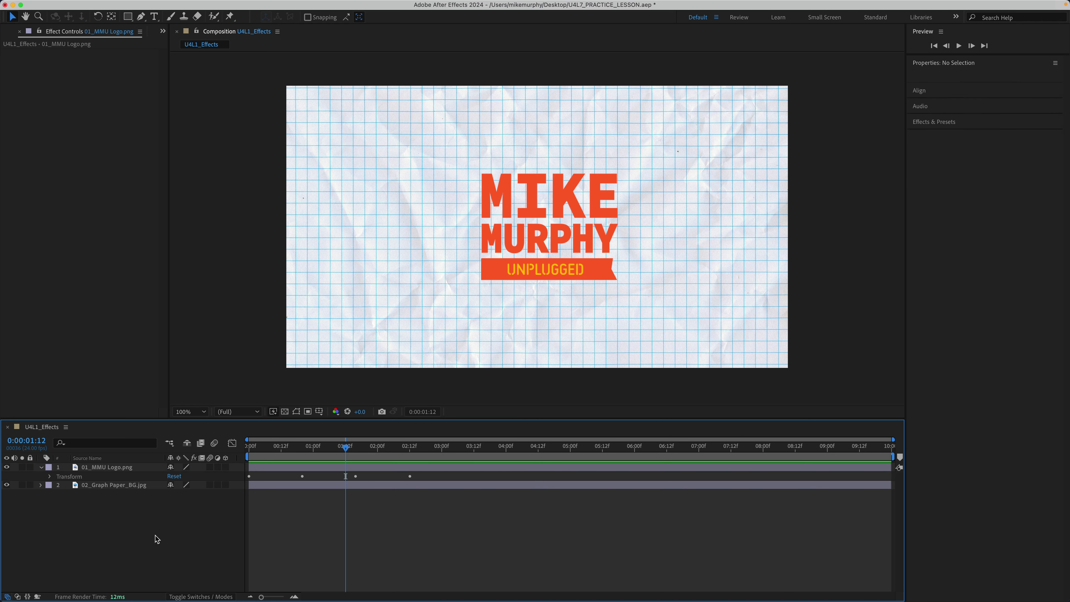
# - Select the 01_MMU Logo.png layer and show the Effects & Presets list
pyautogui.click(104, 468)
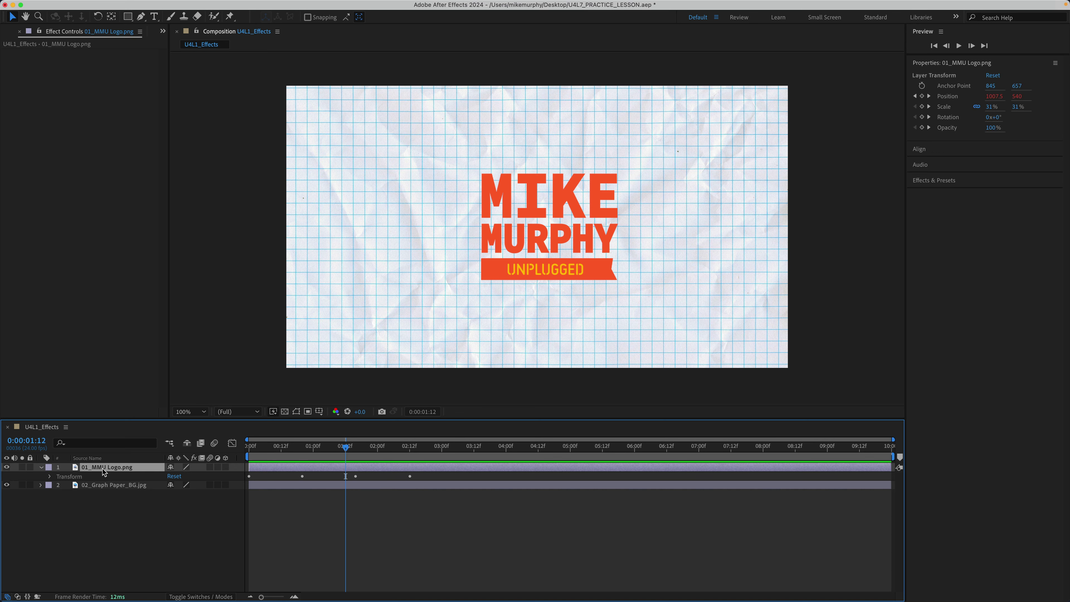
pyautogui.click(932, 179)
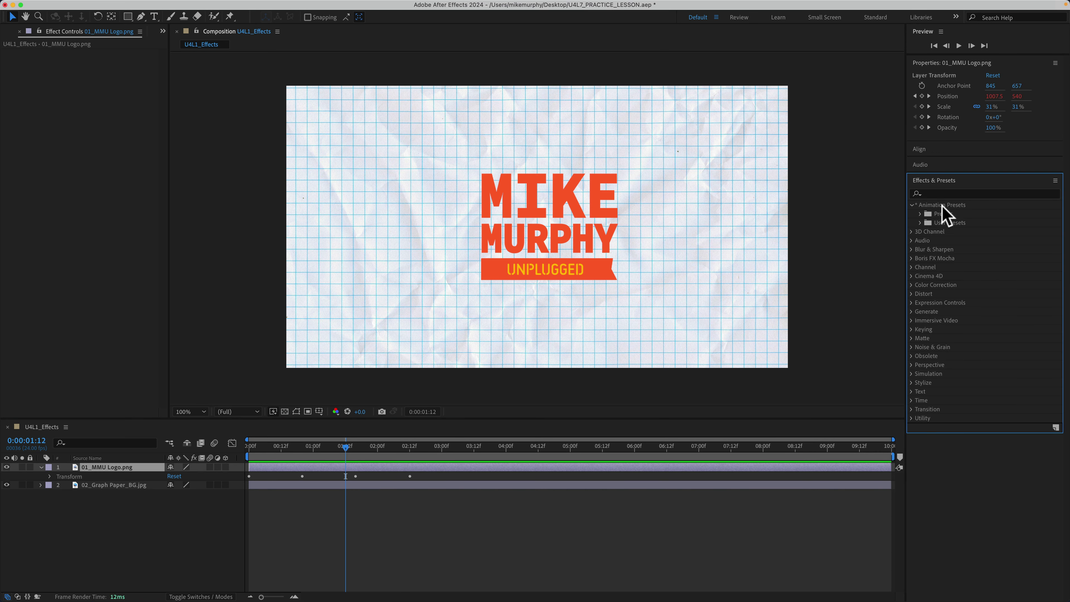
pyautogui.click(948, 194)
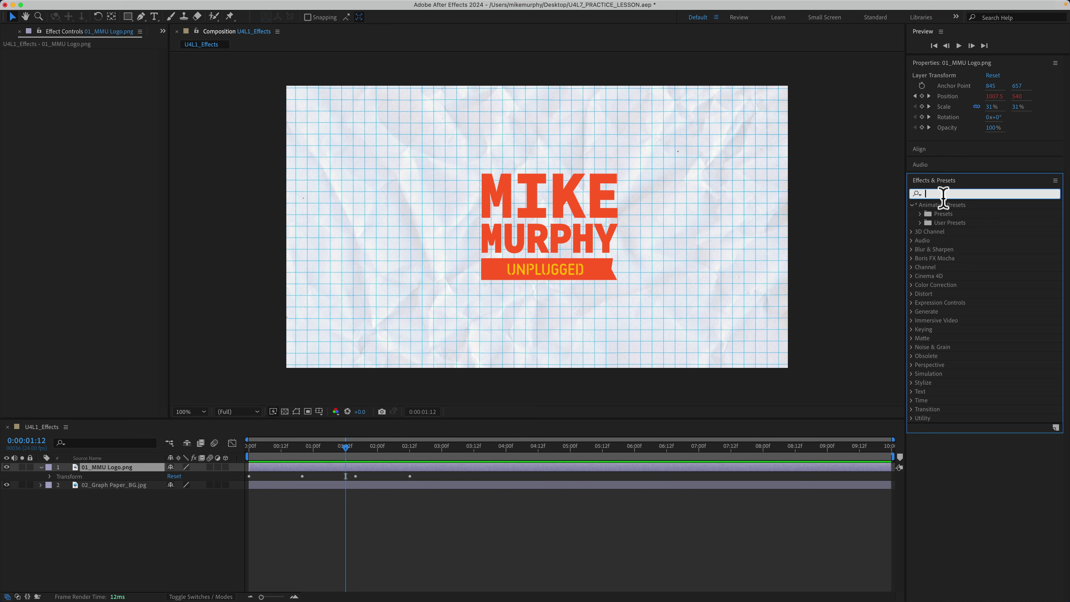
pyautogui.click(113, 468)
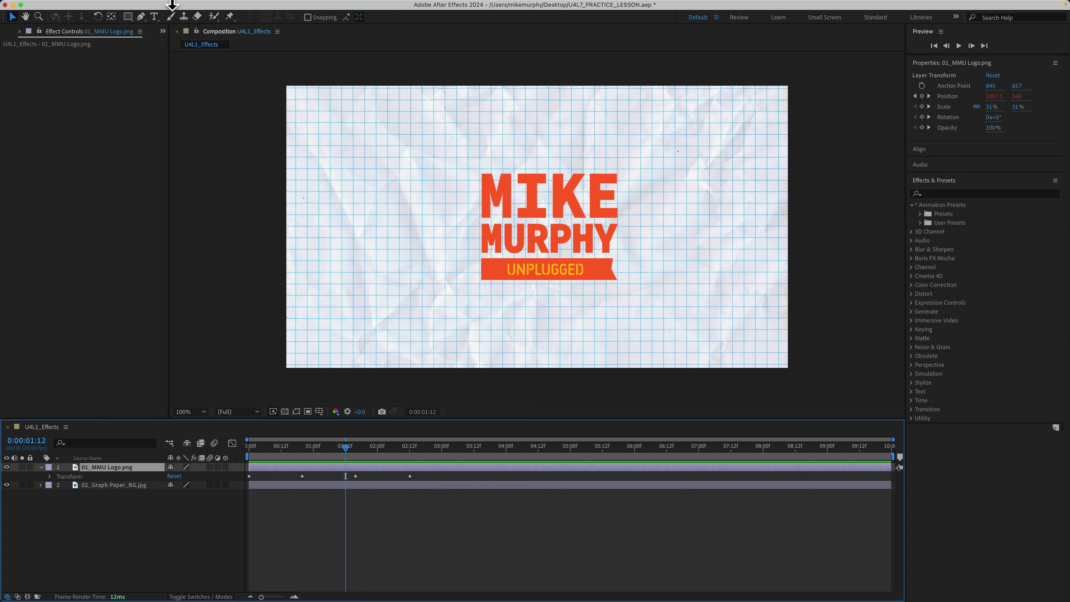
# - Browse the effects available for the selected logo layer, including Channel and 3D Channel, without applying one
pyautogui.click(214, 6)
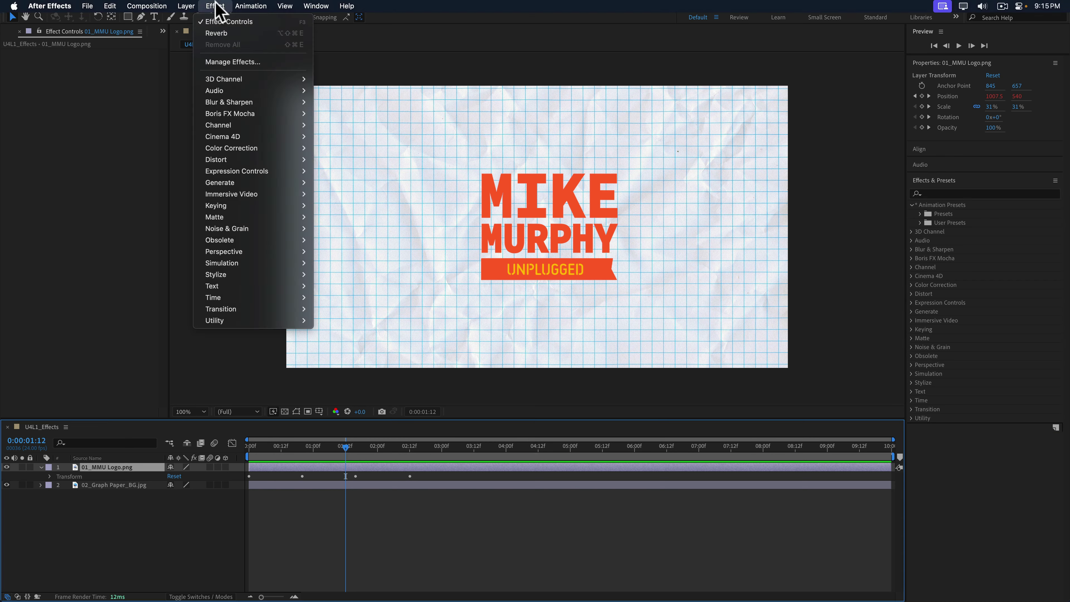
pyautogui.moveTo(229, 84)
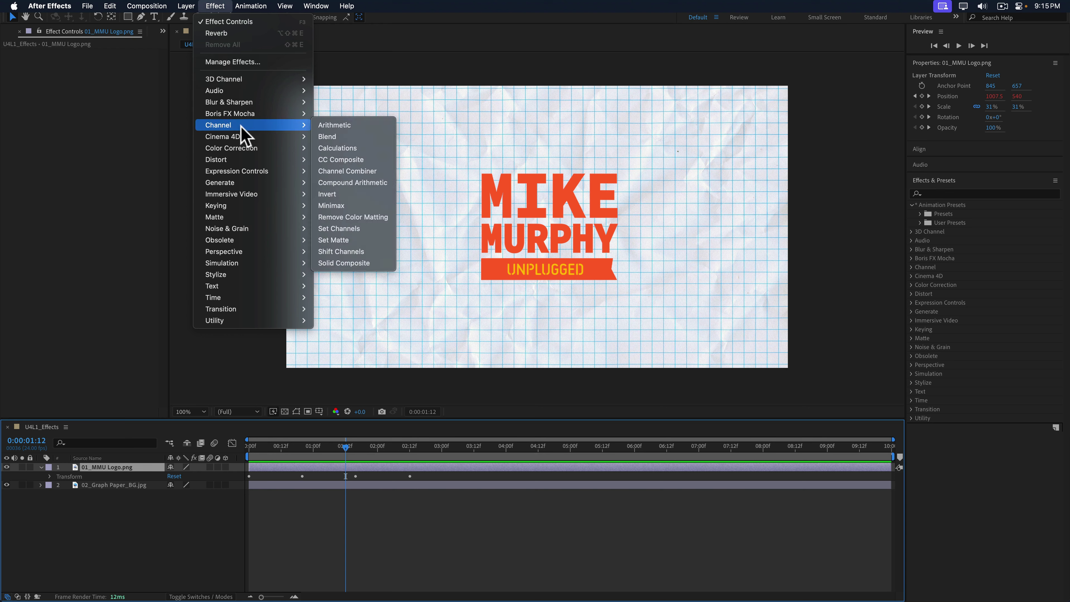
pyautogui.click(111, 512)
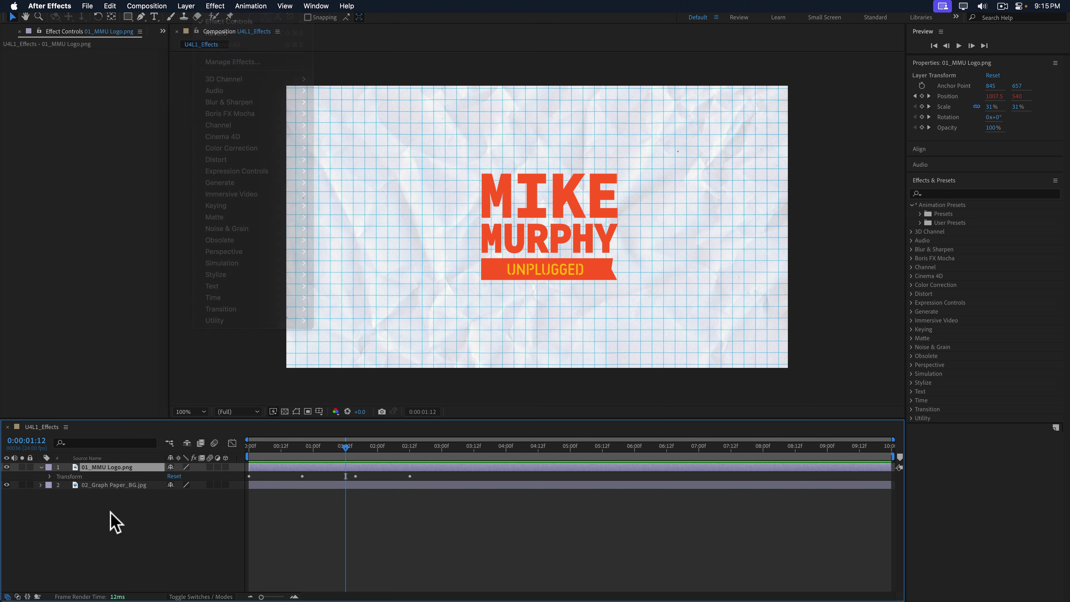
pyautogui.rightClick(107, 468)
pyautogui.moveTo(122, 435)
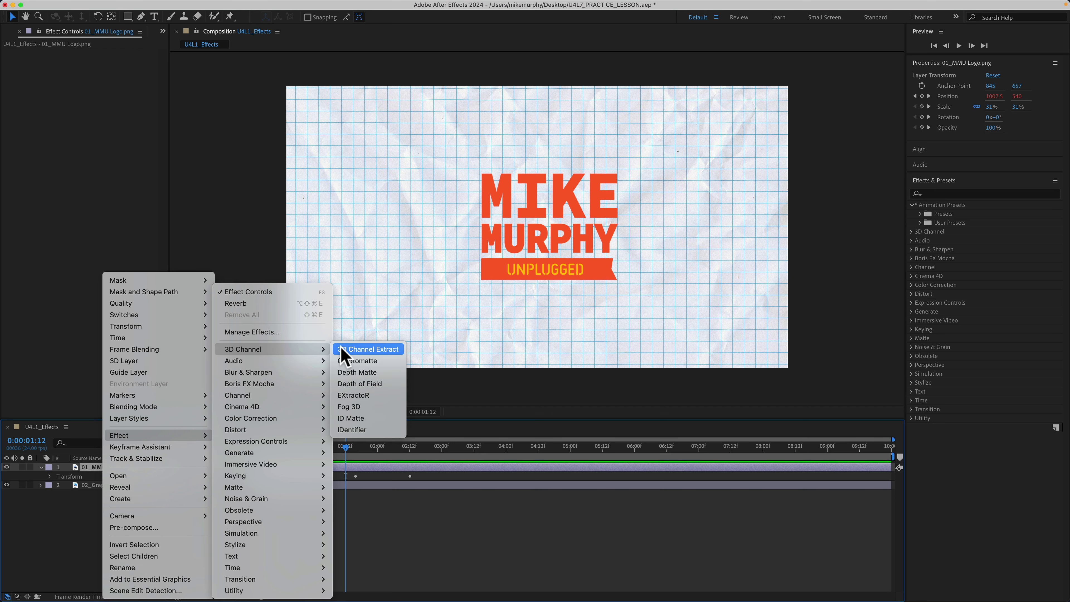
pyautogui.press('Escape')
pyautogui.click(127, 469)
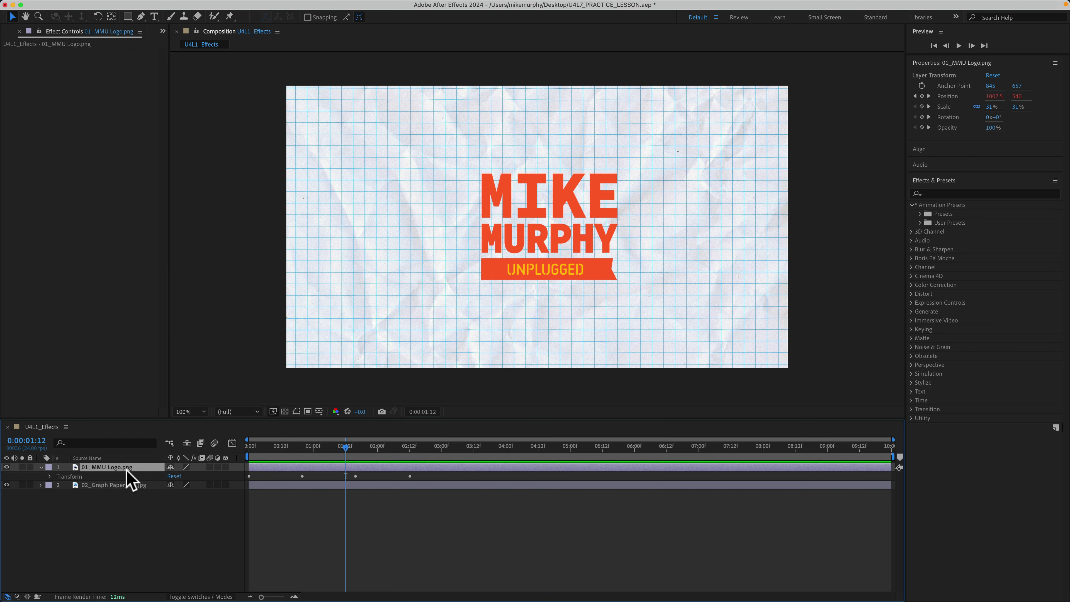
# - Search the effects and presets for "turb"
pyautogui.click(988, 242)
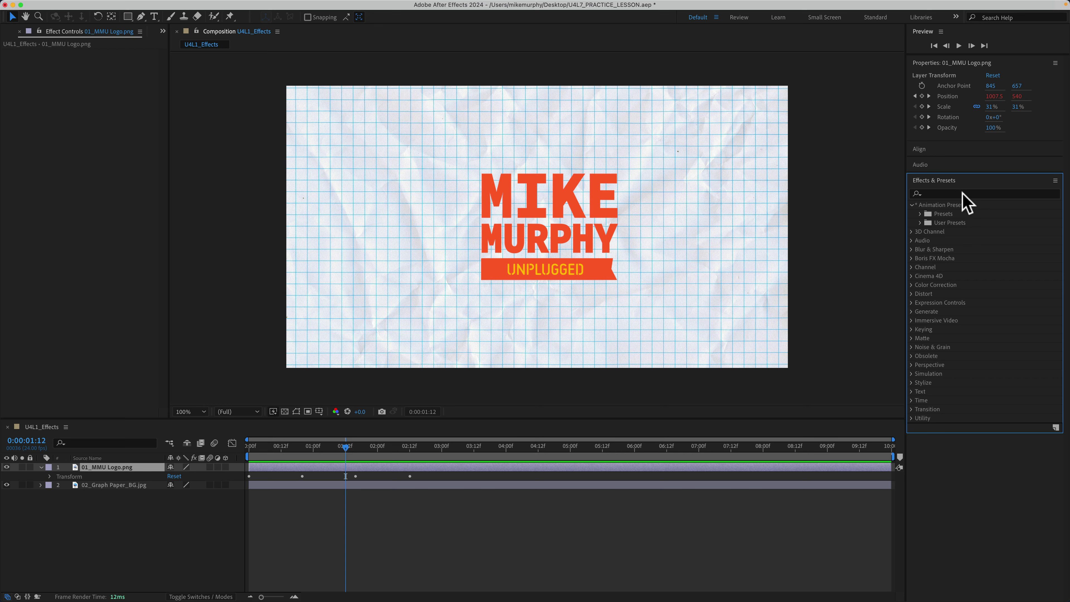
pyautogui.click(962, 195)
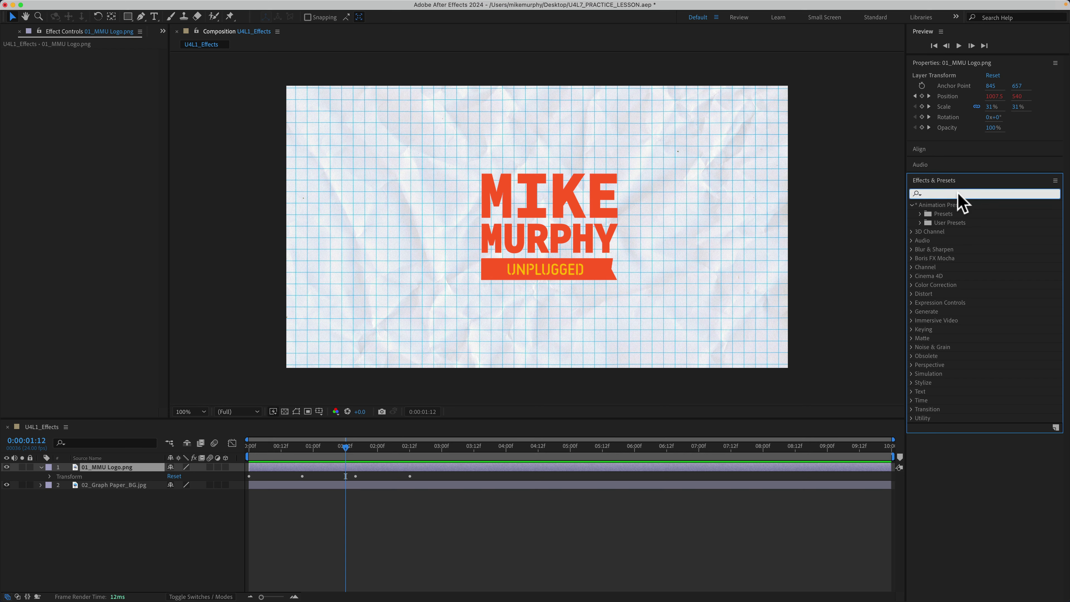
pyautogui.write('turb')
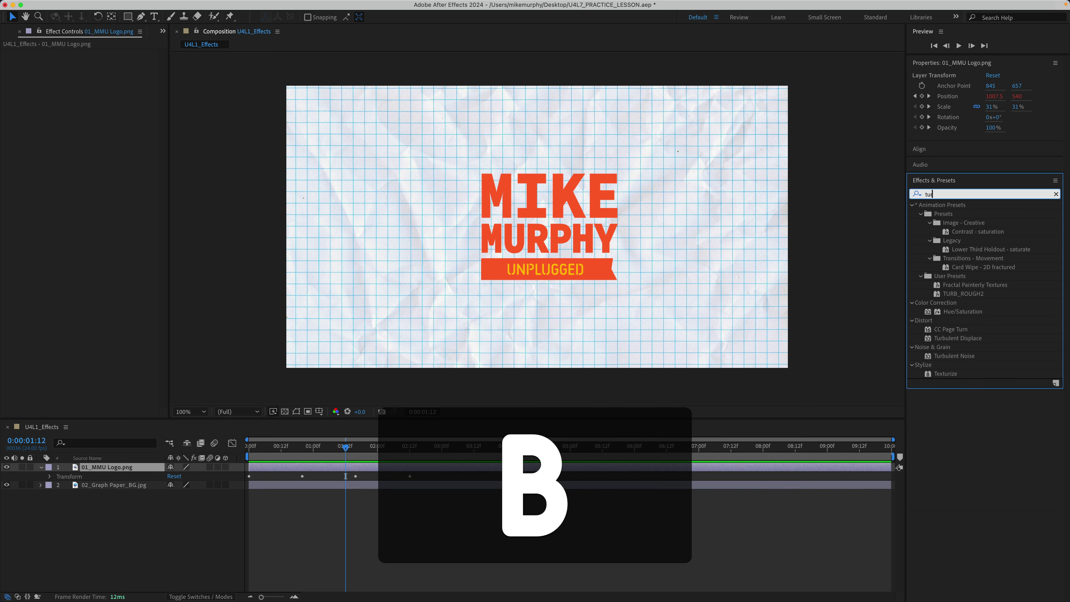
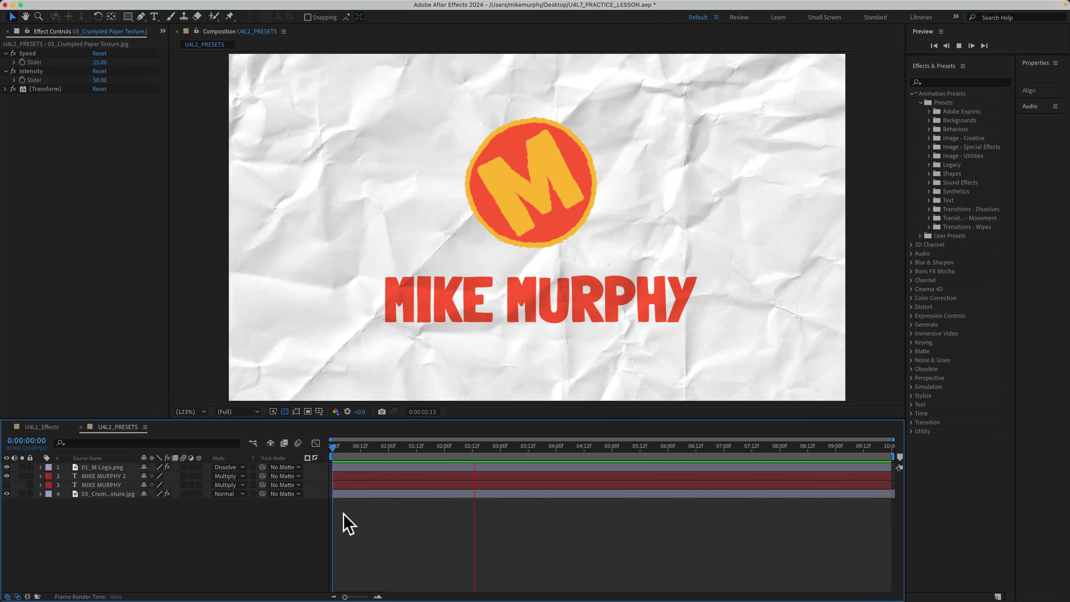
# - Stop the U4L2_PRESETS preview and inspect the Wiggle - rotation settings on the 01_M Logo.png layer
pyautogui.press('space')
pyautogui.click(105, 467)
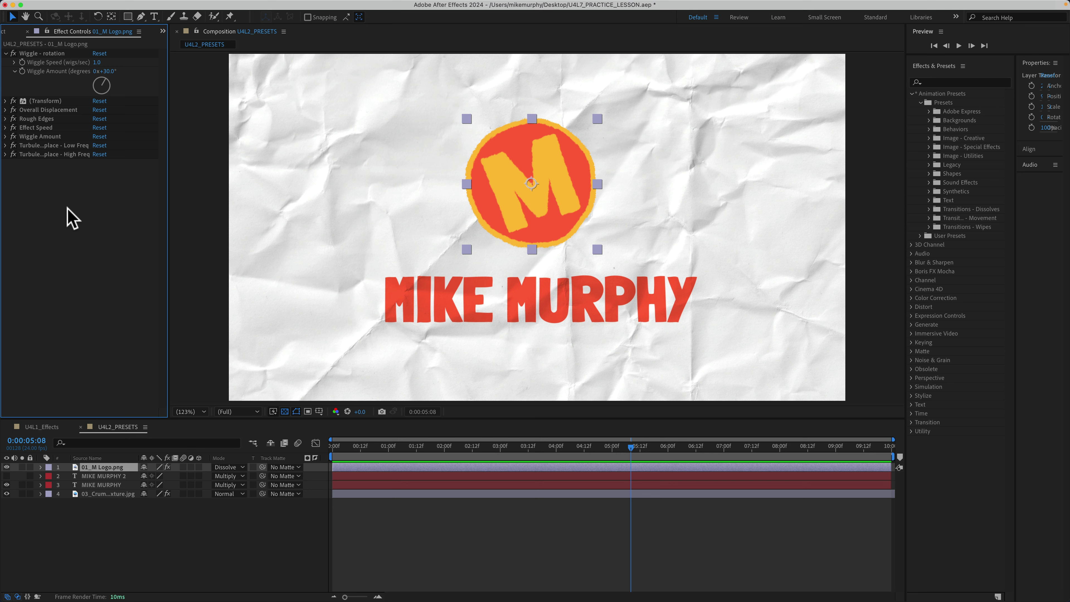
pyautogui.click(5, 54)
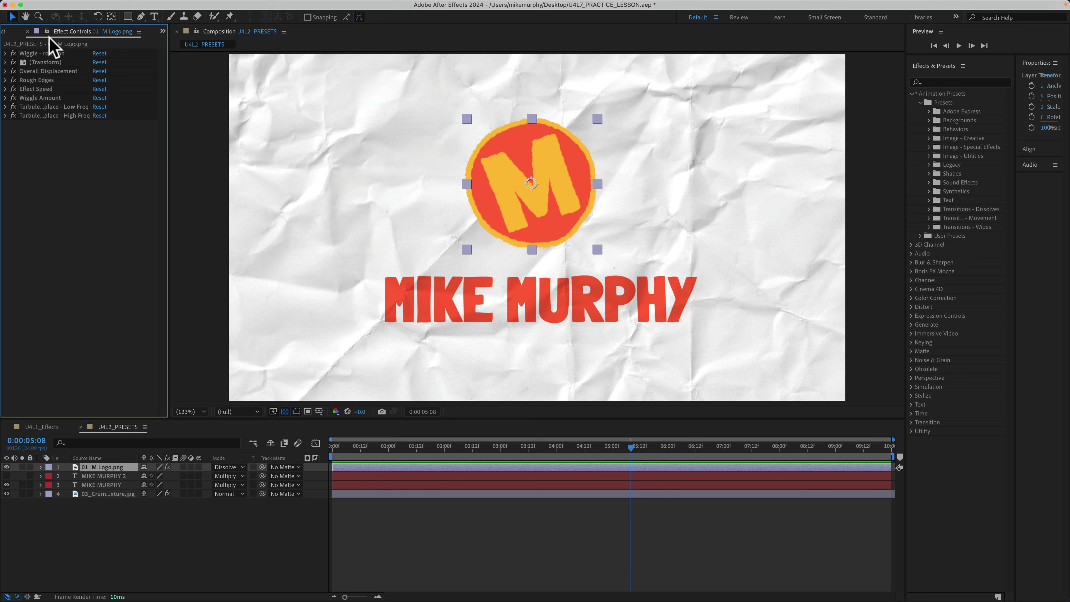
pyautogui.click(5, 54)
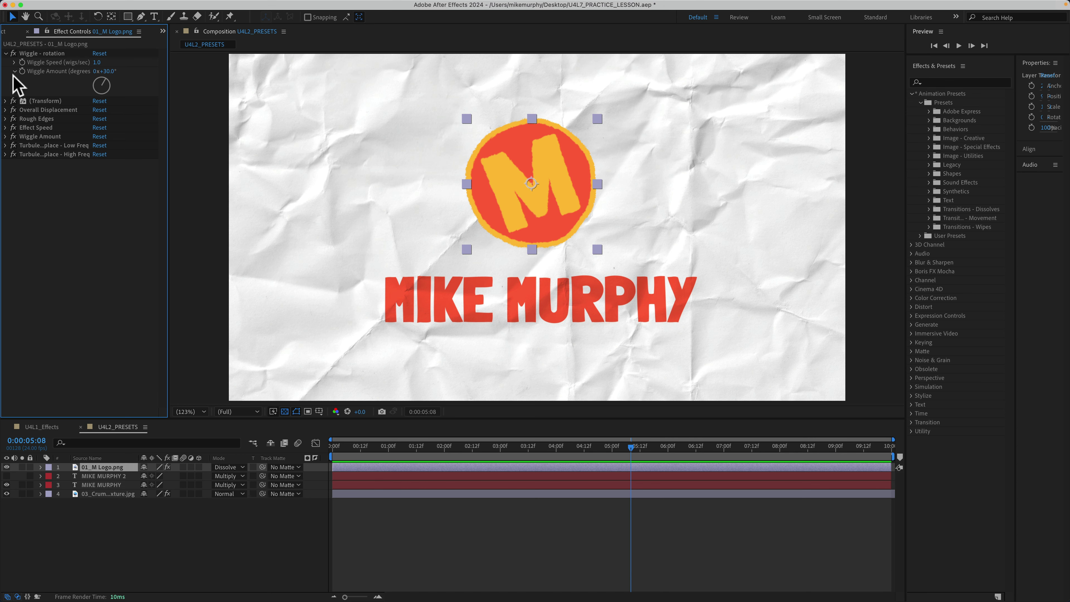
# - Inspect the logo layer's Transform and Overall Displacement effect settings and preview the composition
pyautogui.click(5, 101)
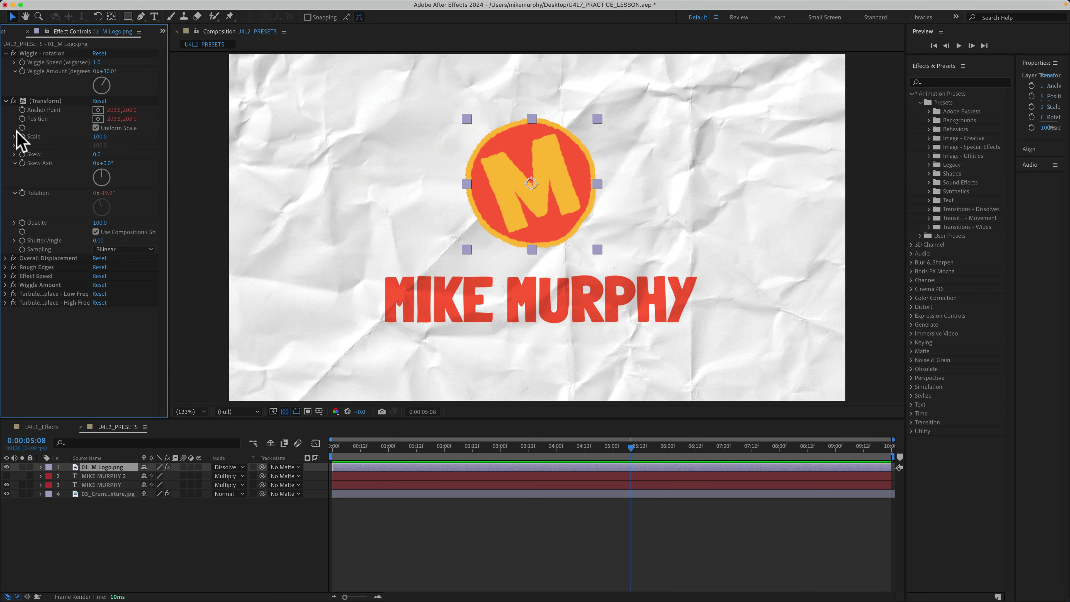
pyautogui.click(5, 258)
pyautogui.press('space')
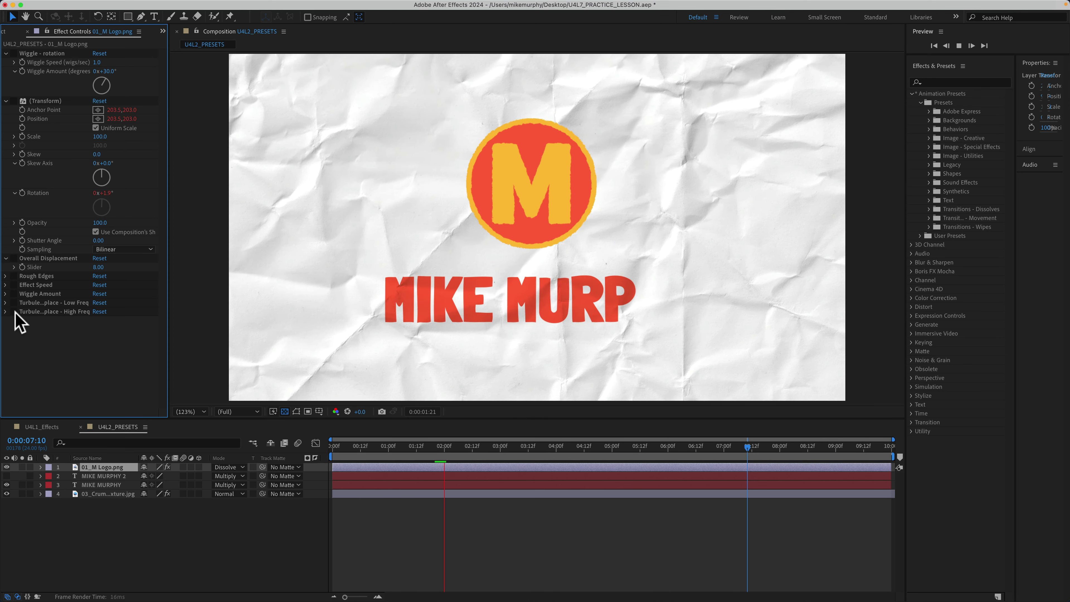
# - Stop the preview, select the text on layer 3, toggle its visibility off and on, and check its Effect Controls
pyautogui.click(259, 486)
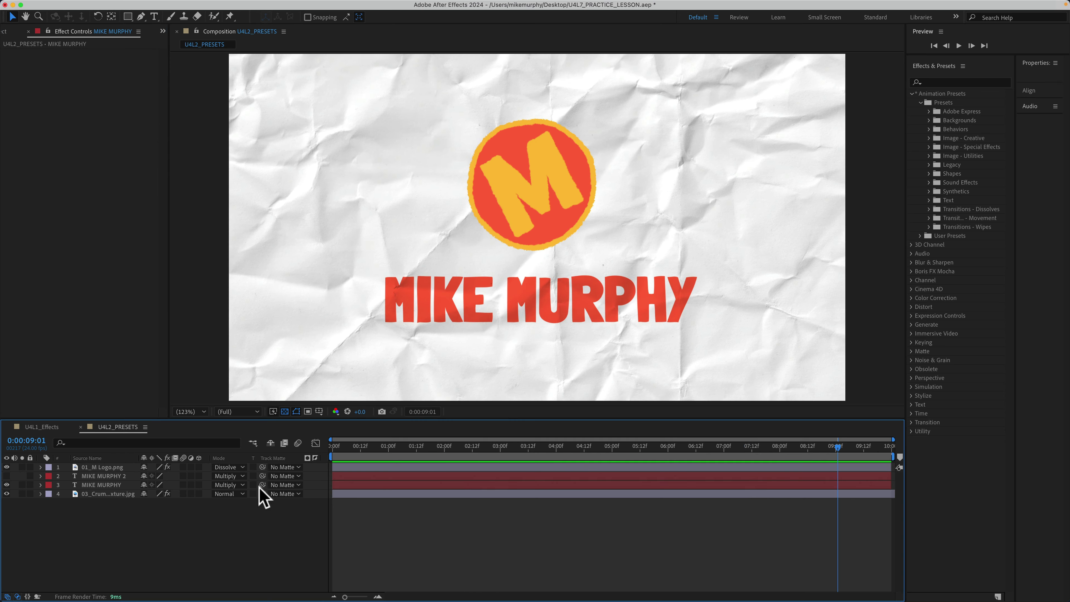
pyautogui.click(112, 486)
pyautogui.click(7, 484)
pyautogui.click(7, 484)
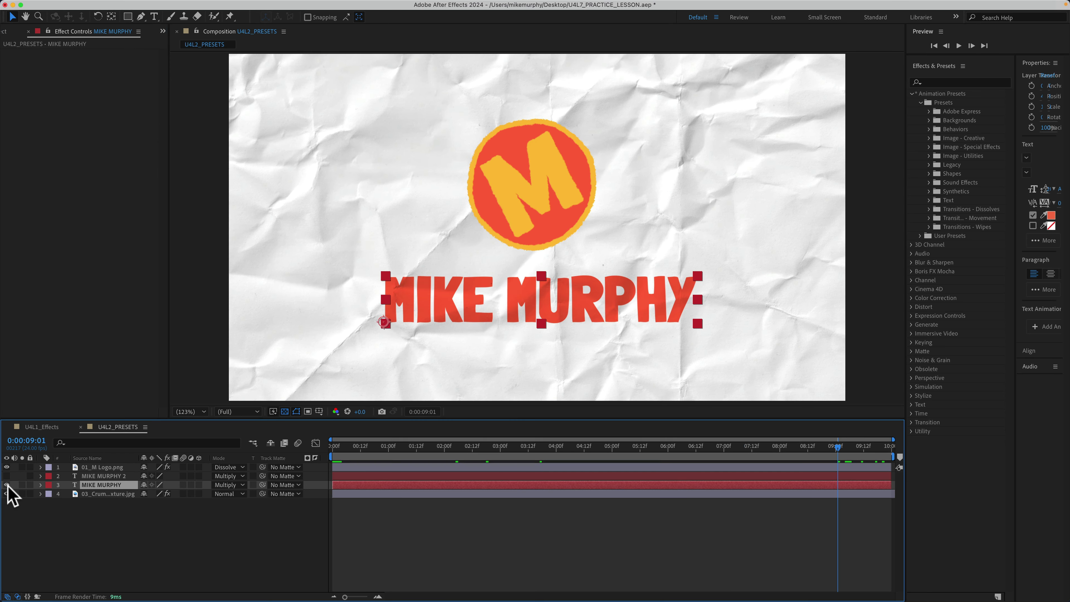
pyautogui.click(87, 159)
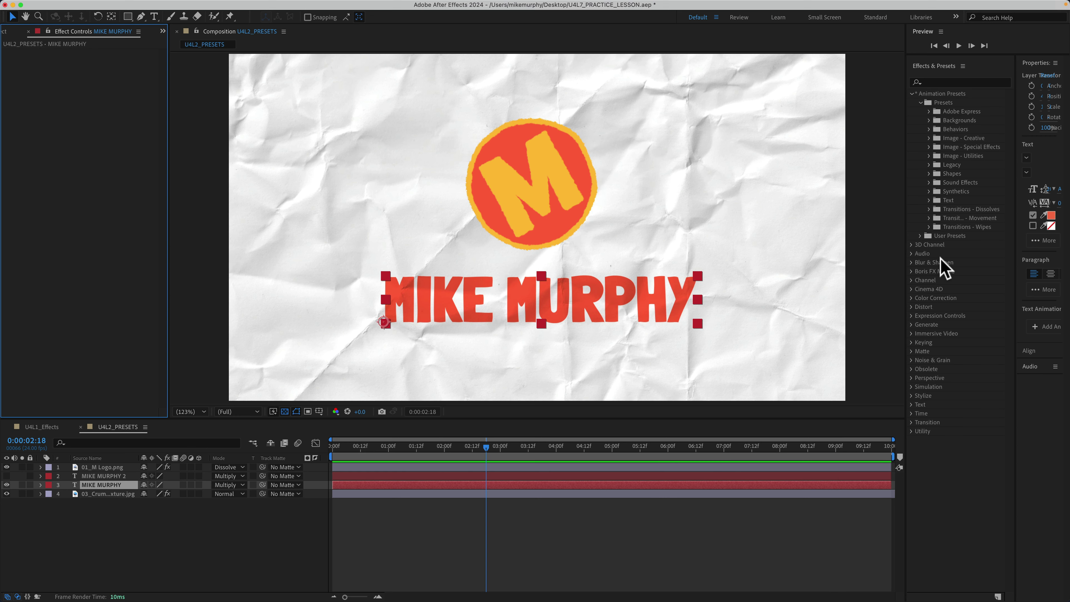
# - Locate the Text preset folder and examine the Animator 1 properties, including Range Selector 1, of the layer 3 text
pyautogui.click(955, 207)
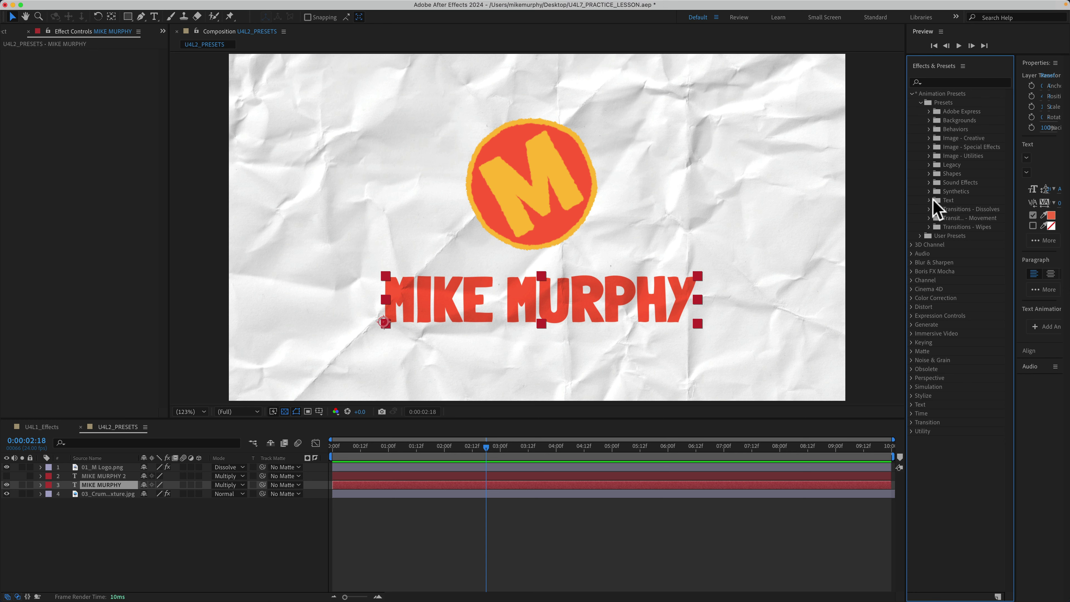
pyautogui.click(931, 200)
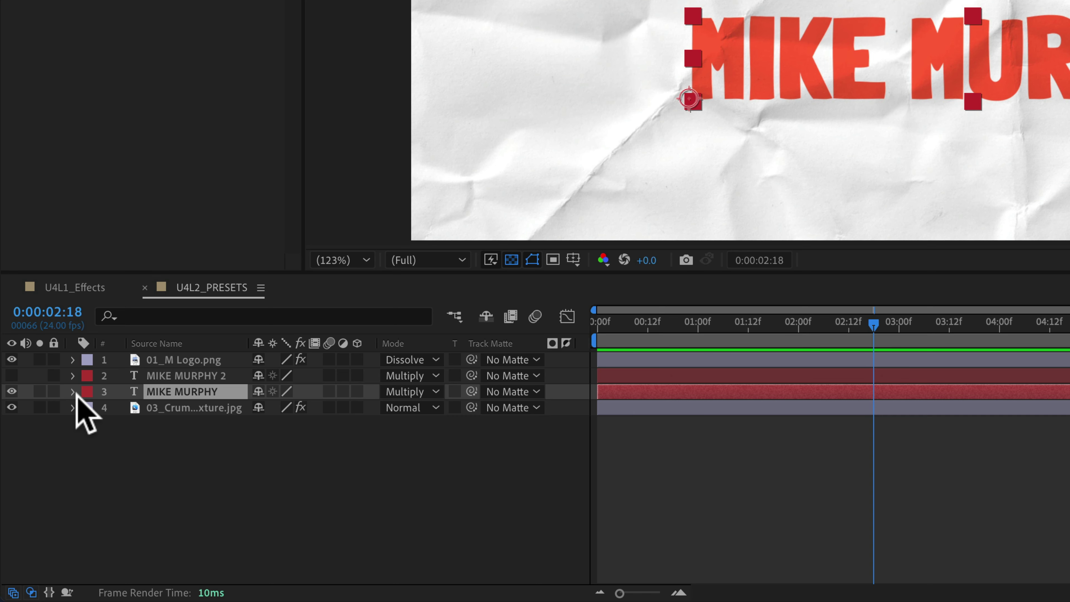
pyautogui.click(41, 485)
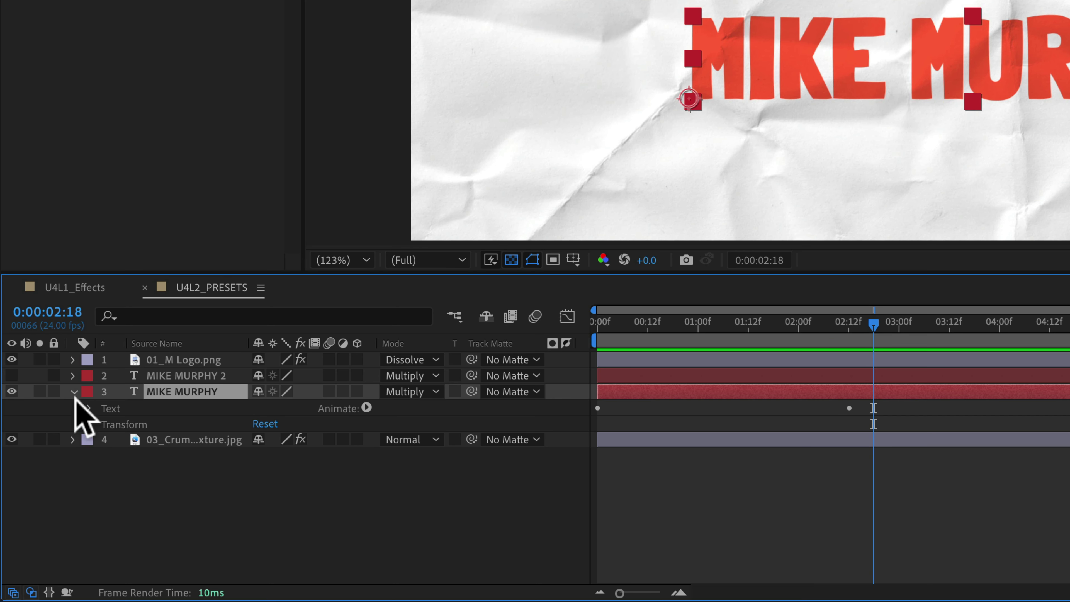
pyautogui.click(88, 408)
pyautogui.click(151, 473)
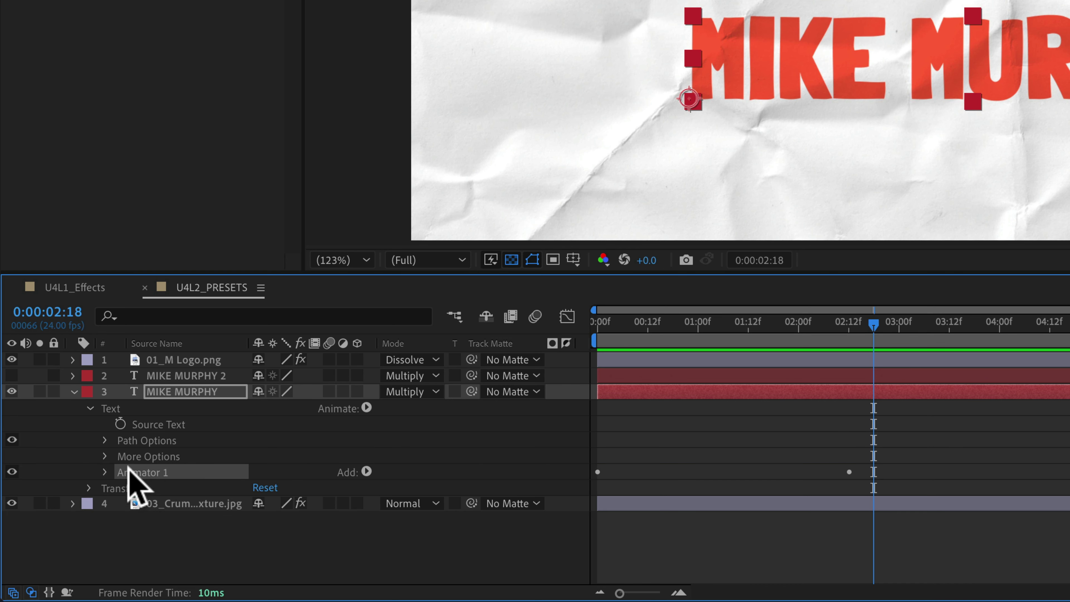
pyautogui.click(106, 472)
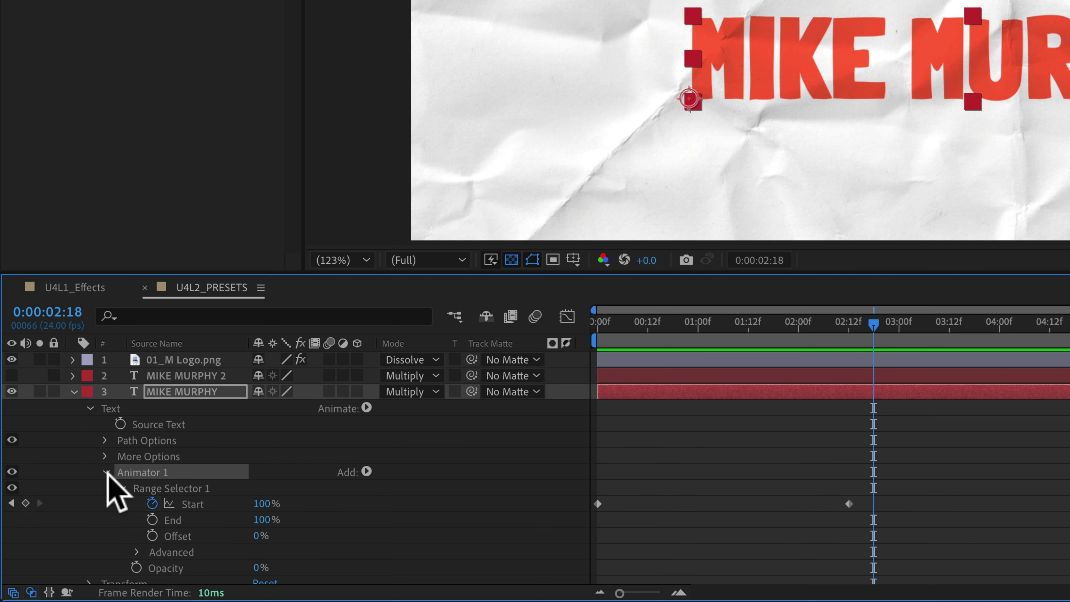
pyautogui.click(106, 472)
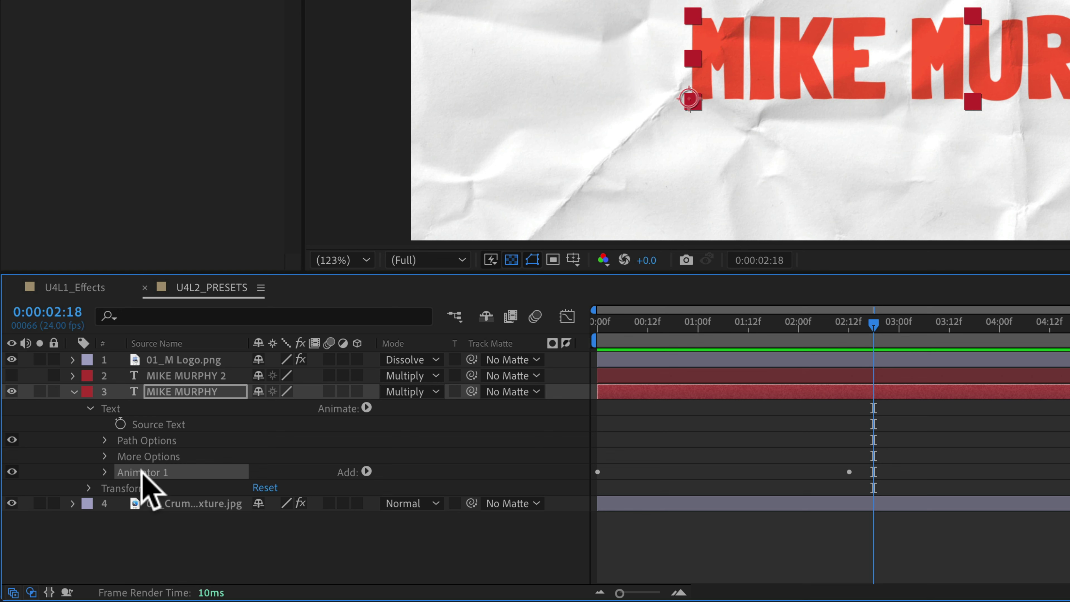
# - Show the Effect Controls for the layer 3 text and open the Text folder of the animation presets
pyautogui.click(174, 392)
pyautogui.press('F3')
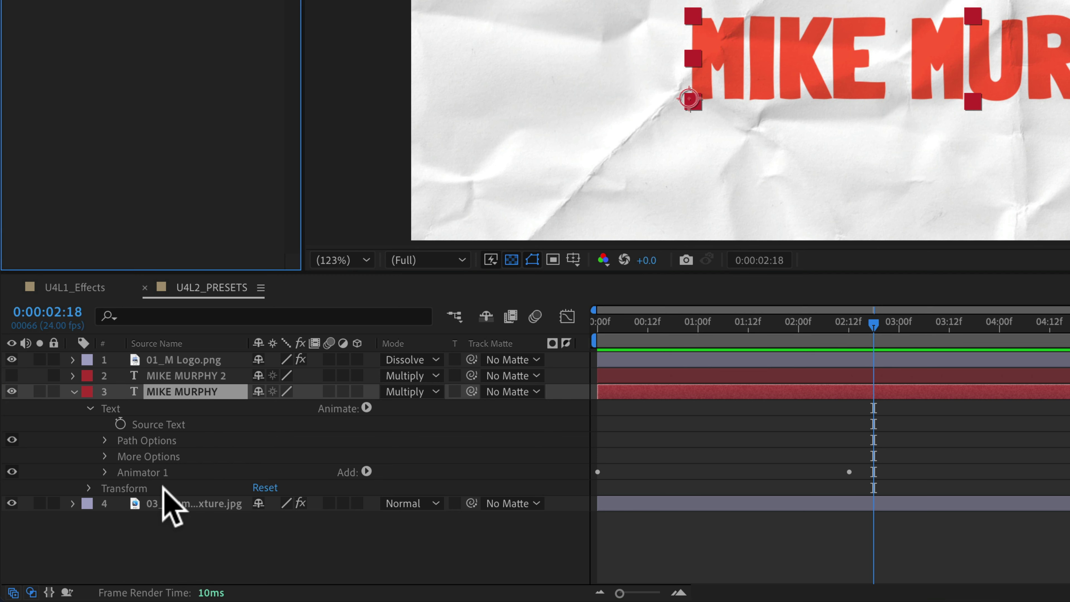
pyautogui.click(365, 471)
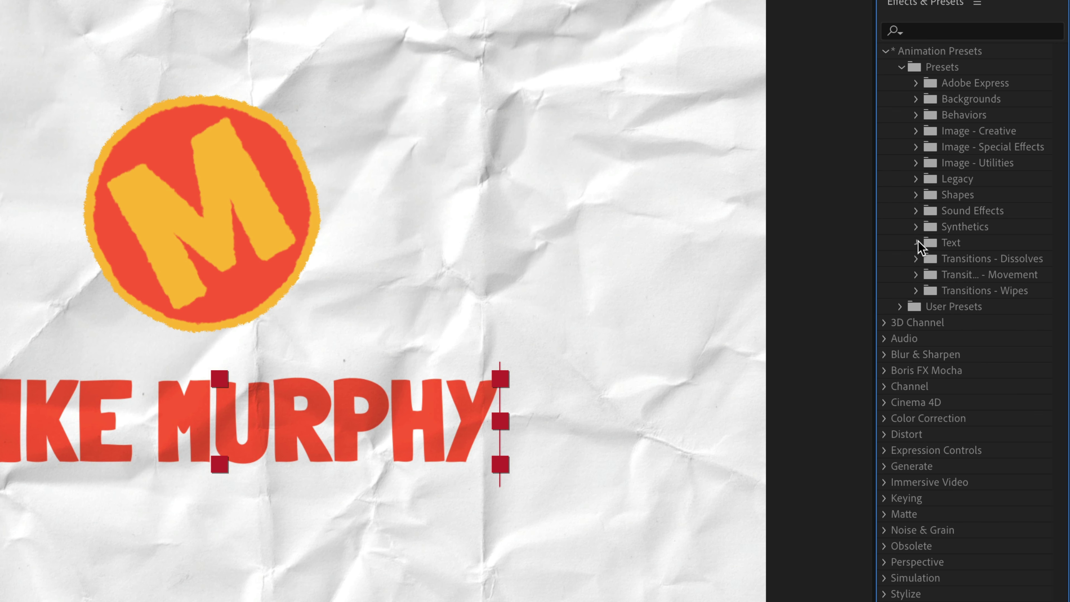
pyautogui.click(916, 242)
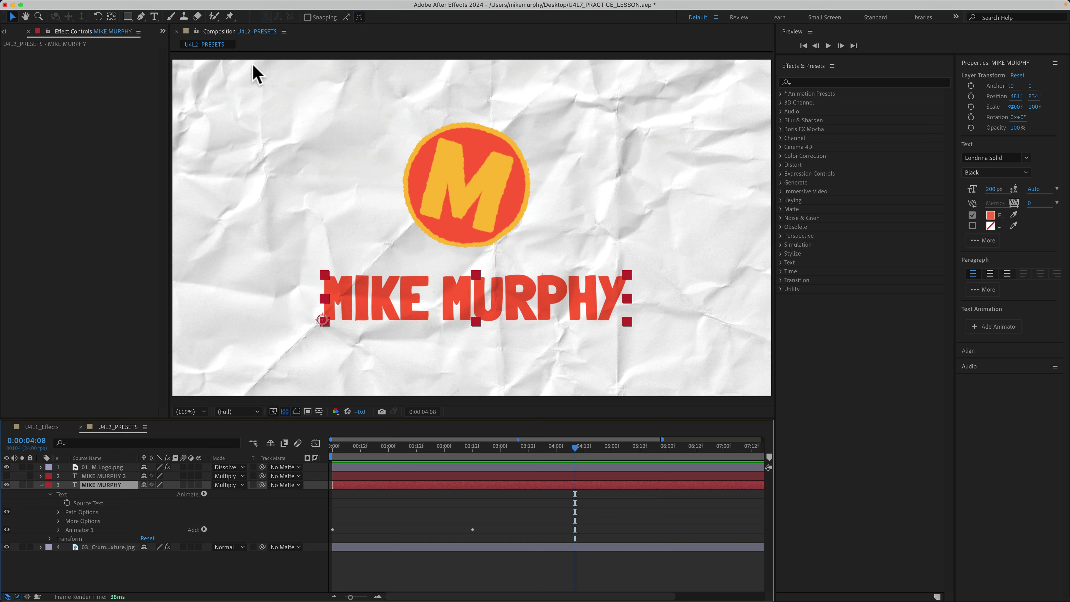
# - Remove all text animators from the layer 3 text and toggle its visibility off and on to check it
pyautogui.click(252, 6)
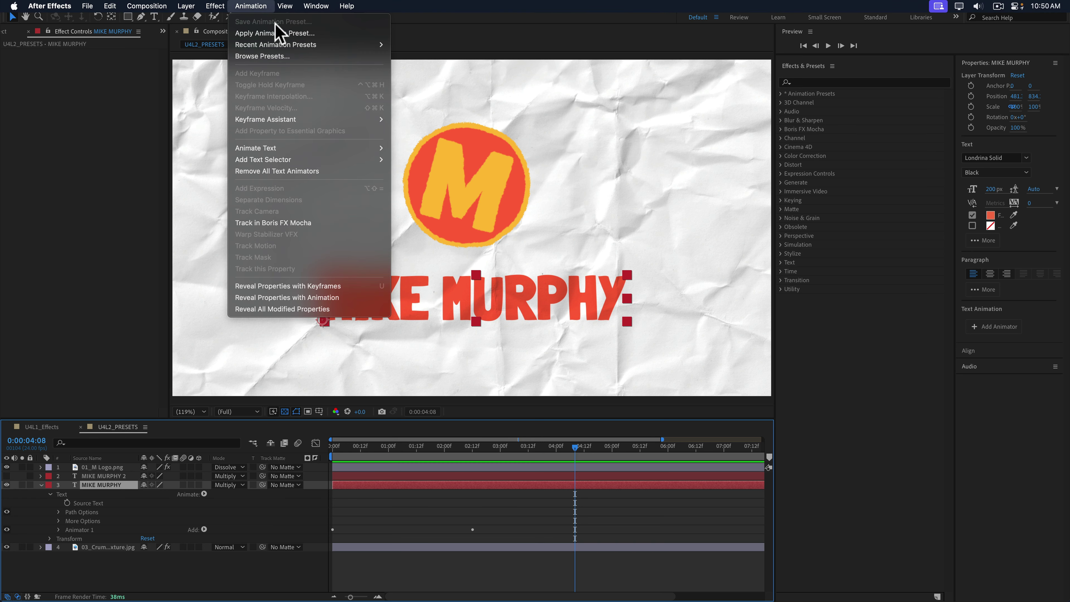
pyautogui.click(344, 172)
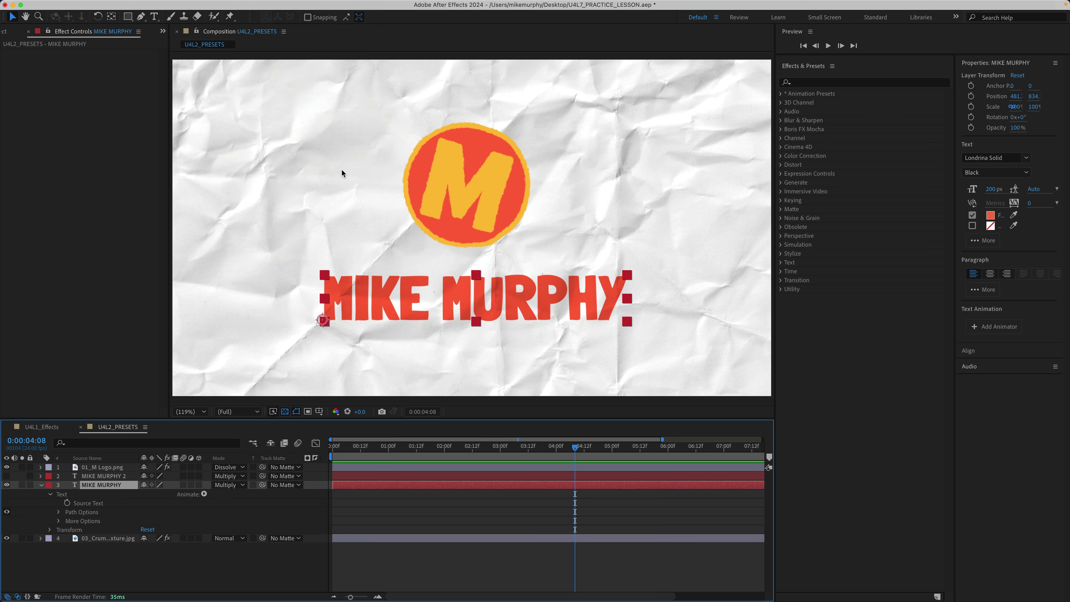
pyautogui.click(7, 484)
pyautogui.click(6, 485)
# - Return the playhead to 0:00:00:00 and list the Animate In presets in the Text folder of Animation Presets
pyautogui.moveTo(577, 448); pyautogui.dragTo(269, 448)
pyautogui.click(815, 68)
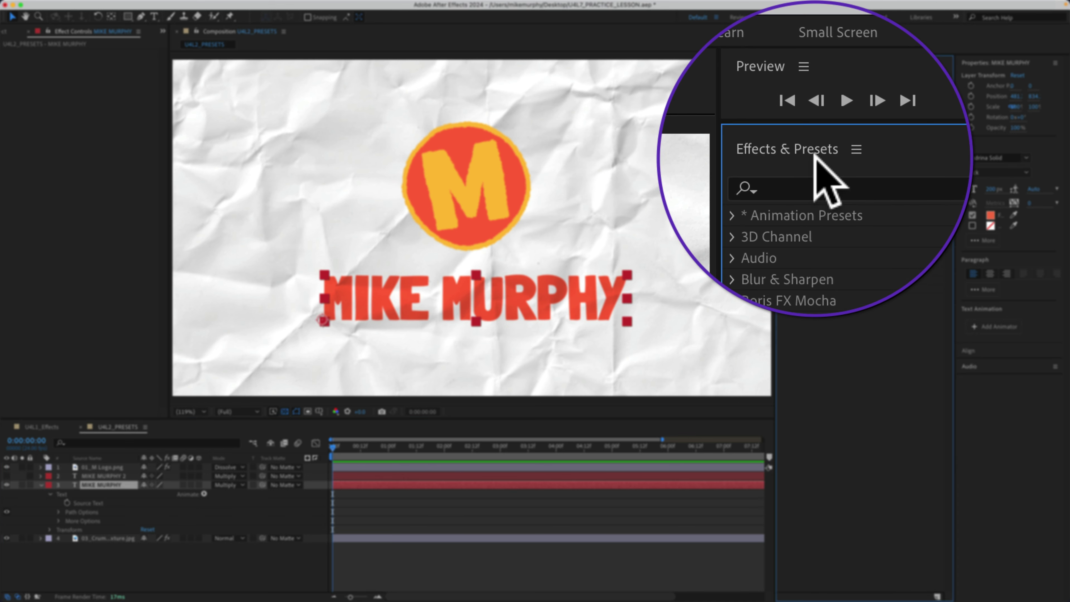
pyautogui.click(785, 159)
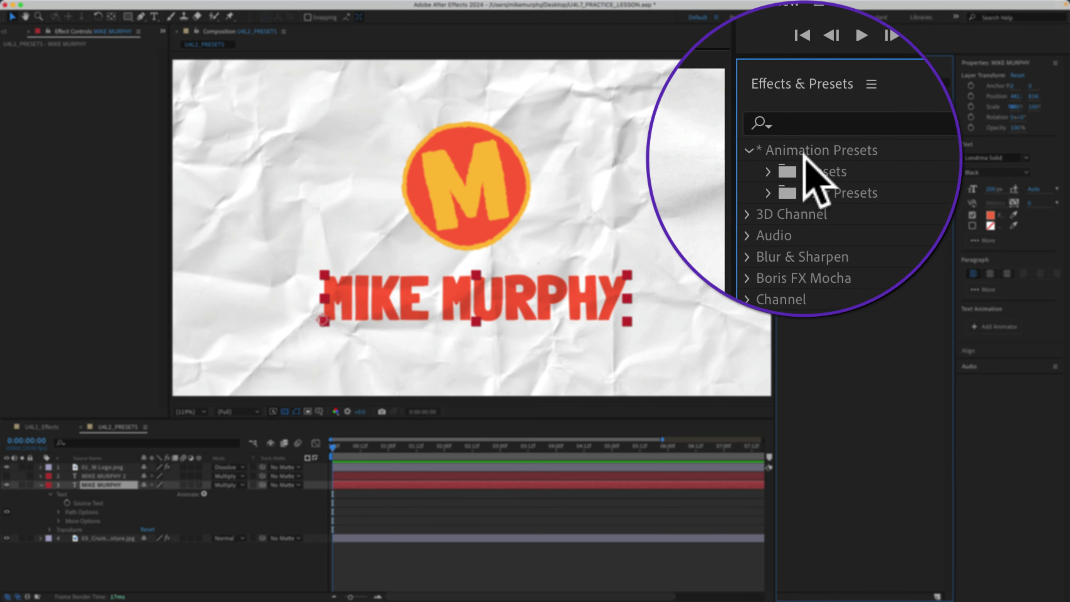
pyautogui.click(790, 103)
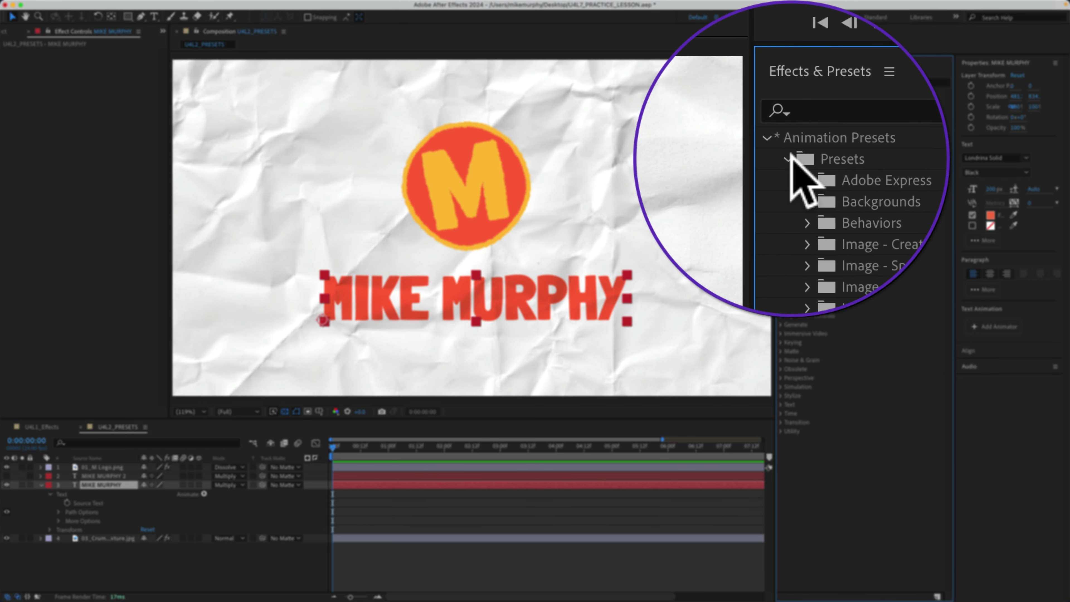
pyautogui.click(800, 200)
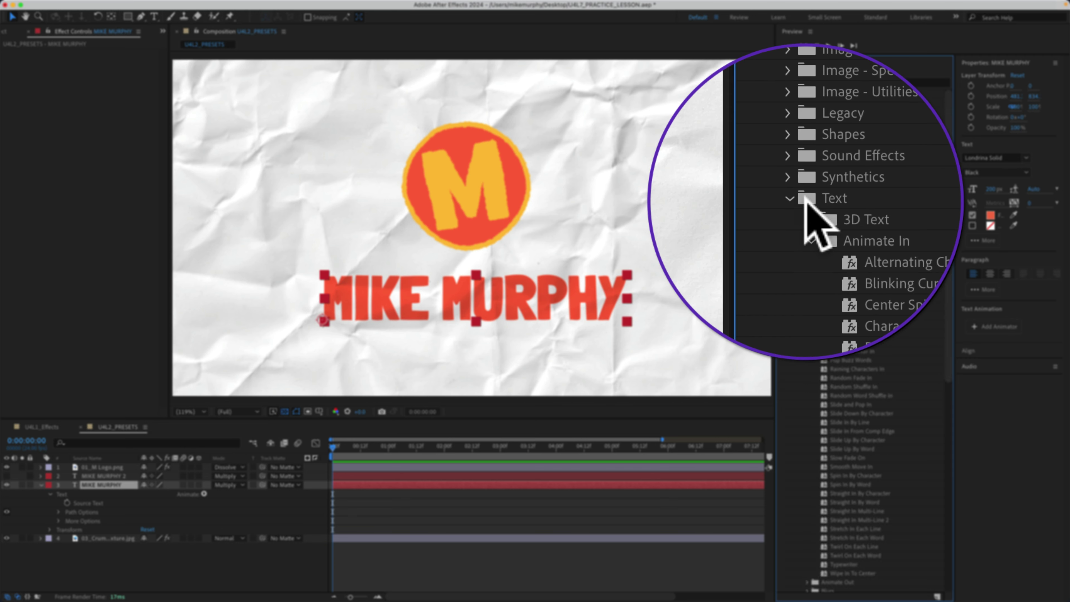
pyautogui.click(807, 222)
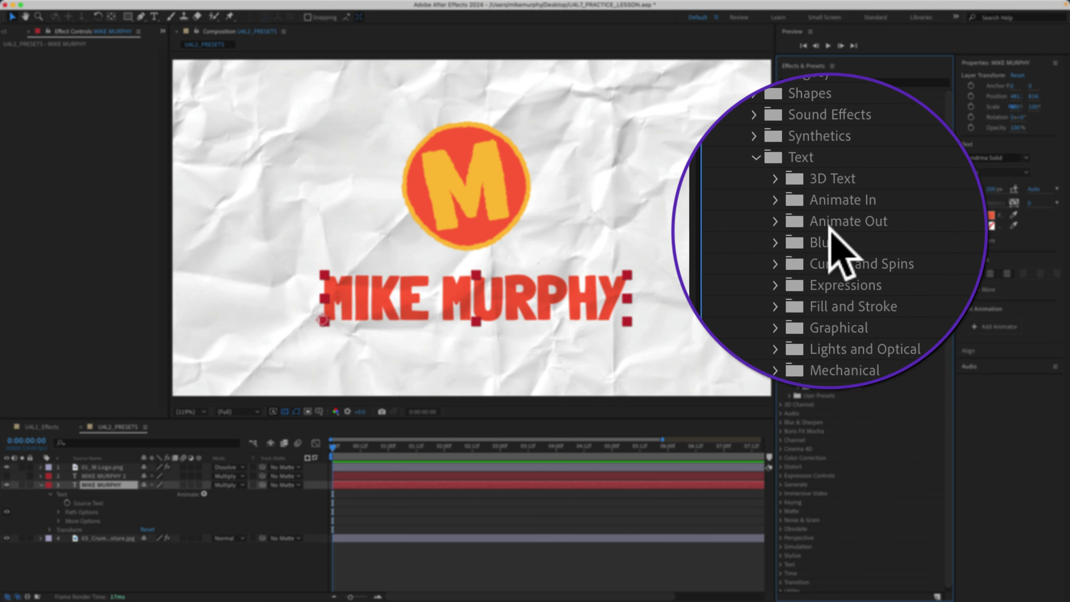
pyautogui.click(806, 219)
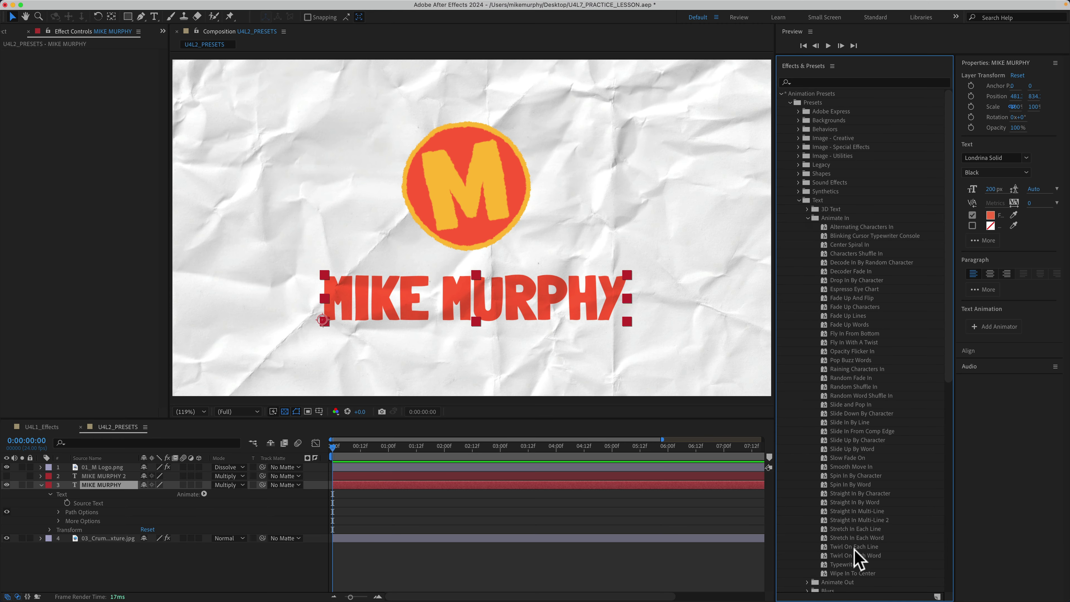
# - Apply the Typewriter preset to the layer 3 text and preview the animation
pyautogui.click(841, 565)
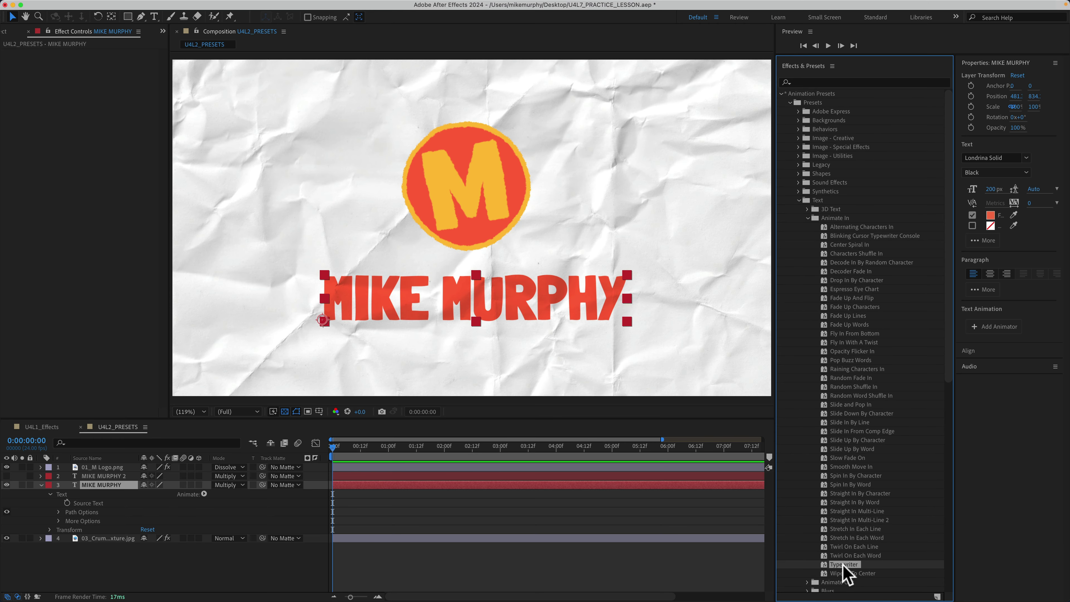
pyautogui.moveTo(842, 565); pyautogui.dragTo(107, 489)
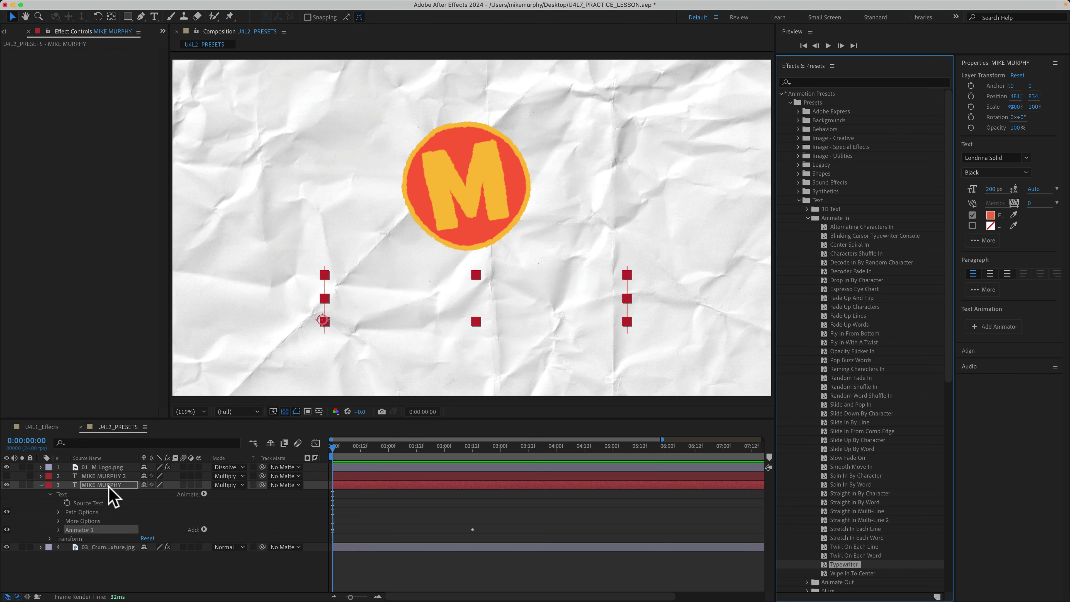
pyautogui.press('space')
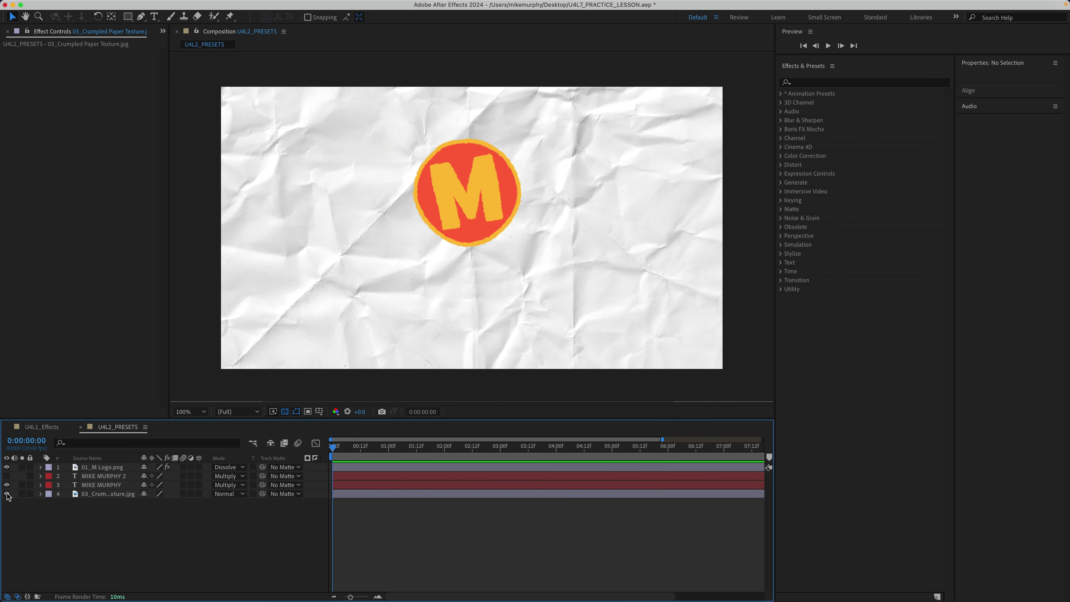
# - Select the 03_Crumpled Paper Texture.jpg layer and toggle its visibility off and on to compare the background
pyautogui.click(6, 493)
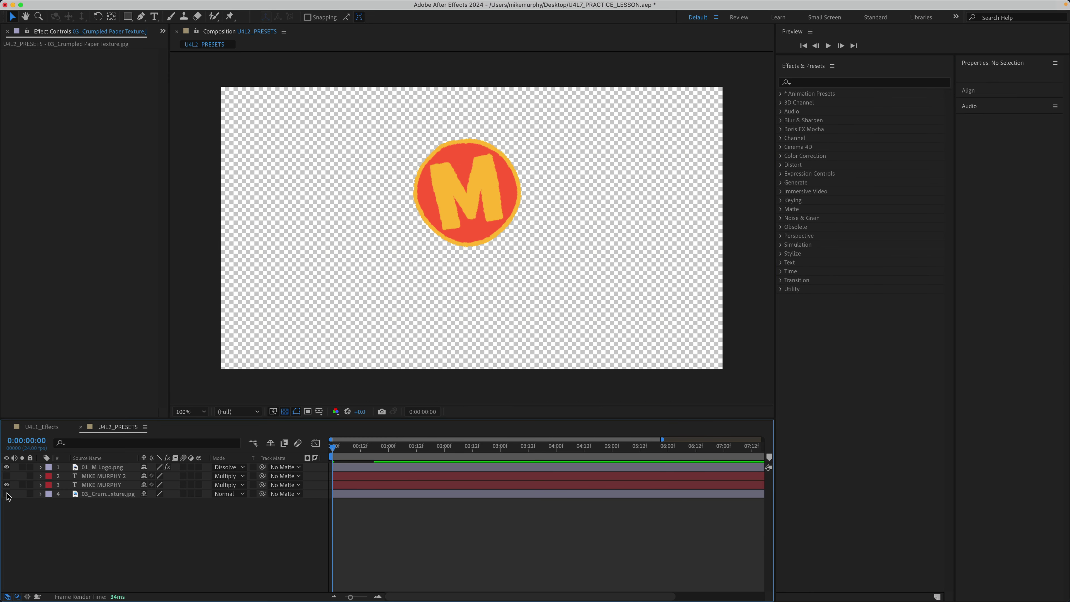
pyautogui.click(6, 494)
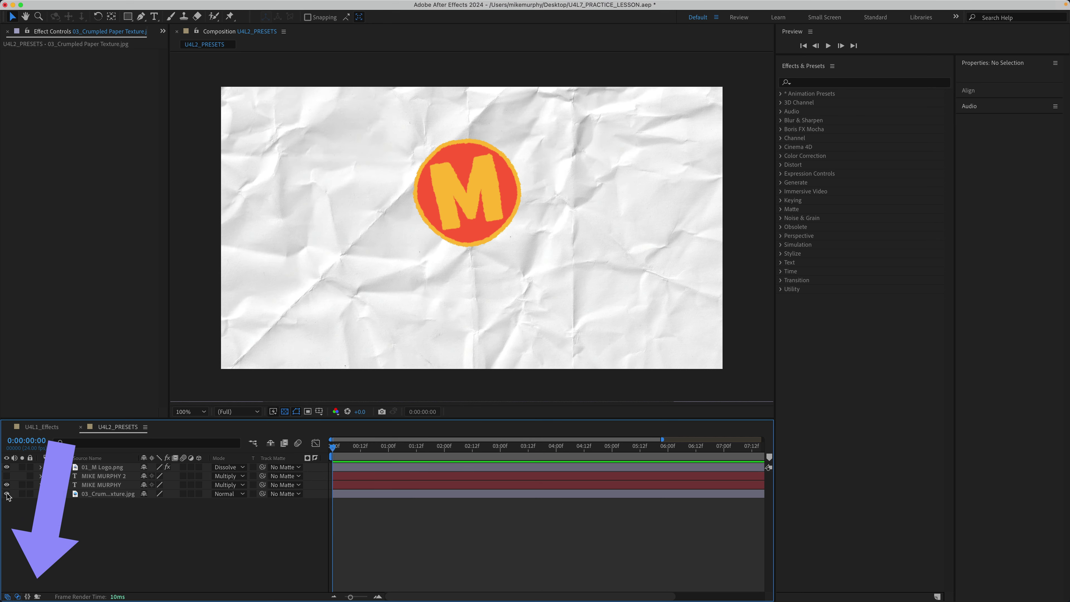
pyautogui.click(92, 494)
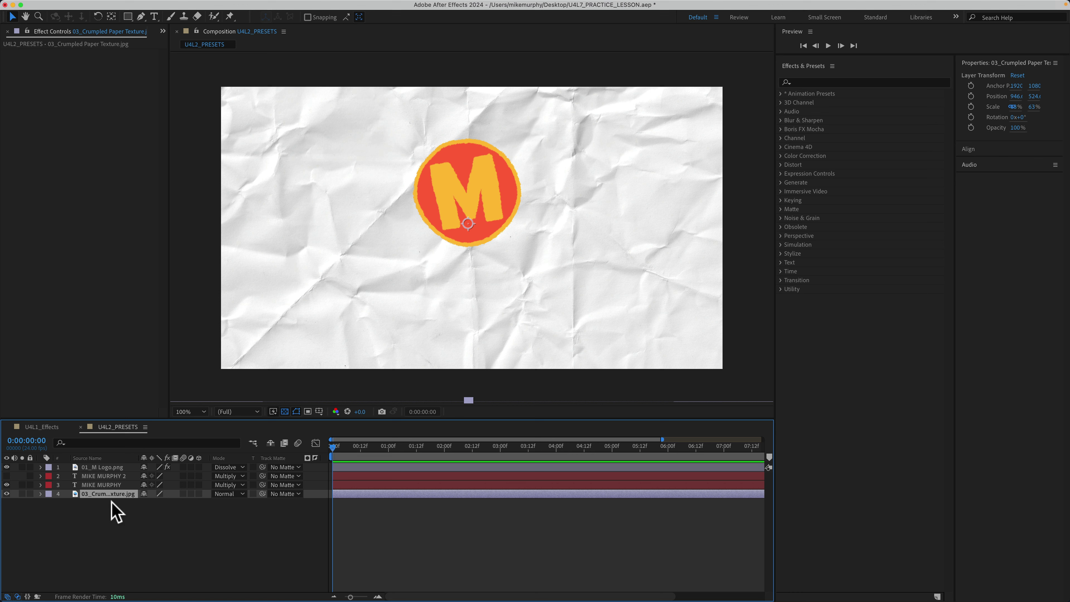
pyautogui.click(6, 493)
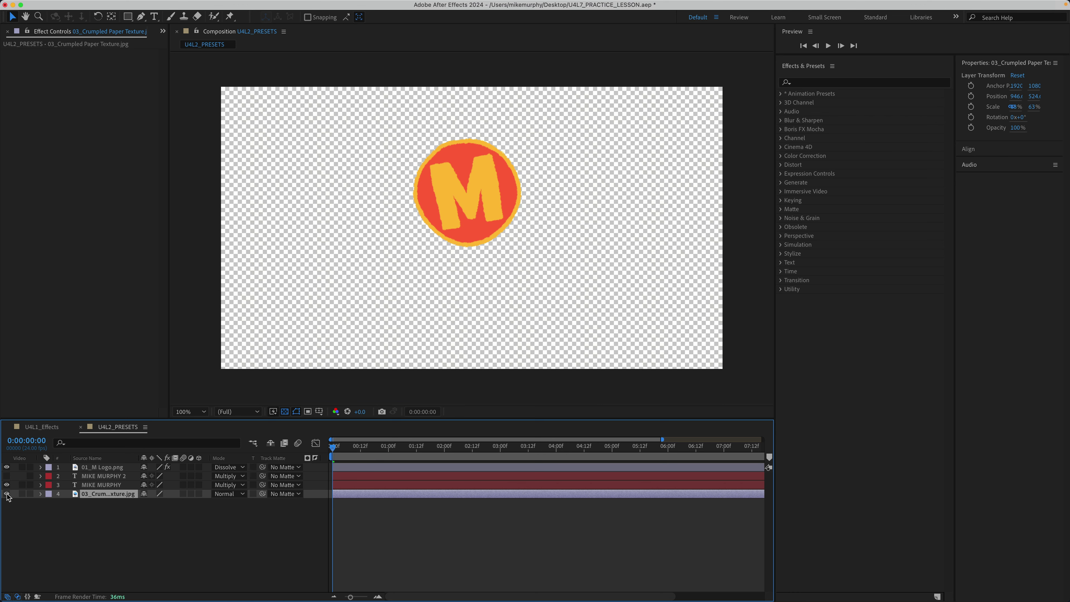
pyautogui.click(7, 493)
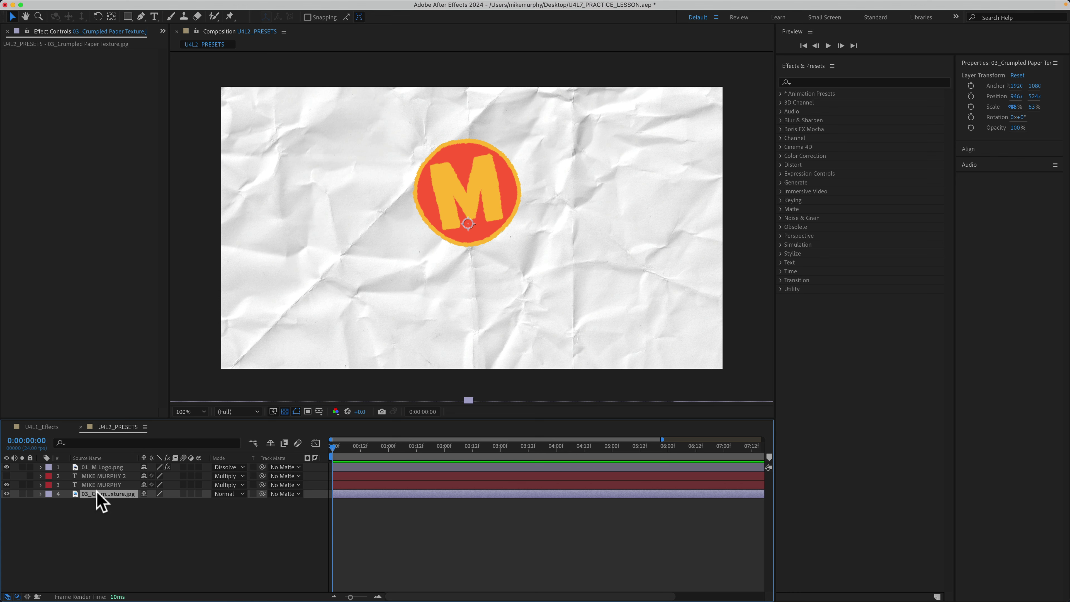
# - Search the effects and presets for "jitter"
pyautogui.click(810, 66)
pyautogui.click(808, 83)
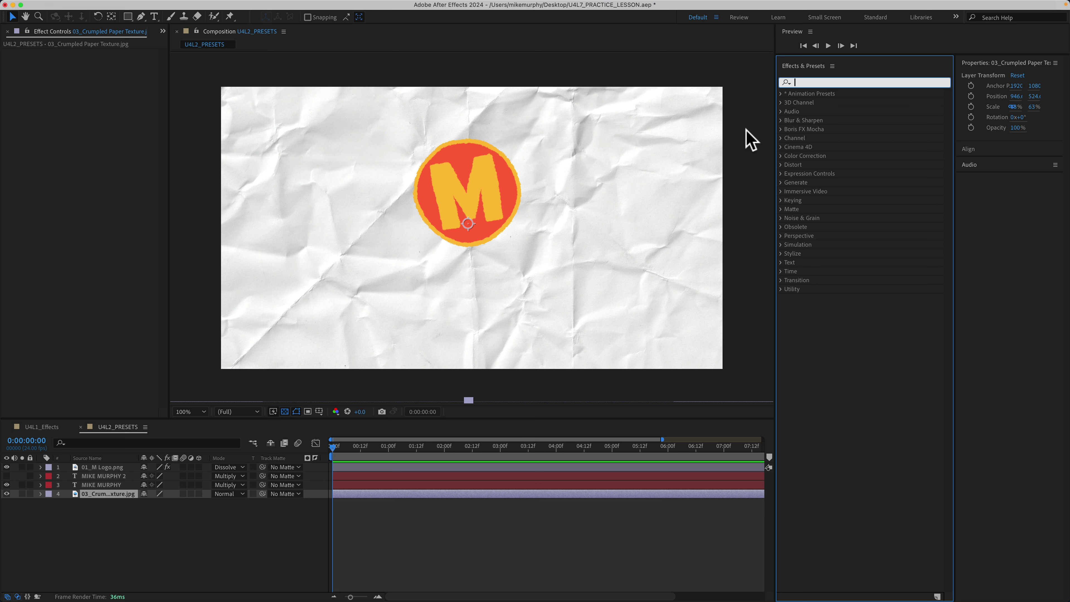
pyautogui.write('jitter')
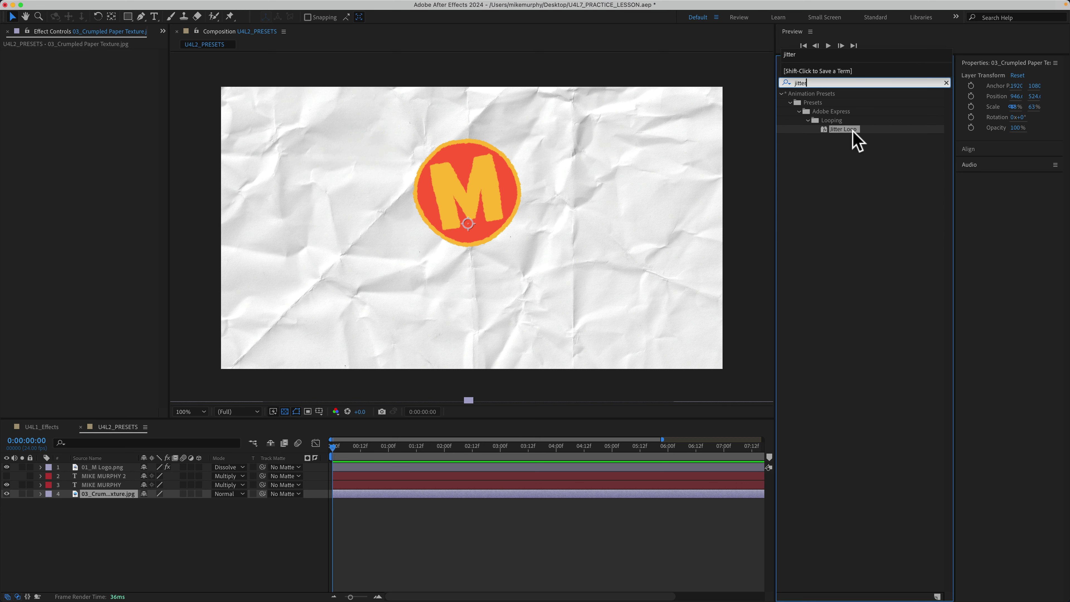
# - Apply the Jitter Loop preset to the crumpled paper layer with the playhead at 0:00:00:00 and preview the result
pyautogui.moveTo(852, 131); pyautogui.dragTo(661, 226)
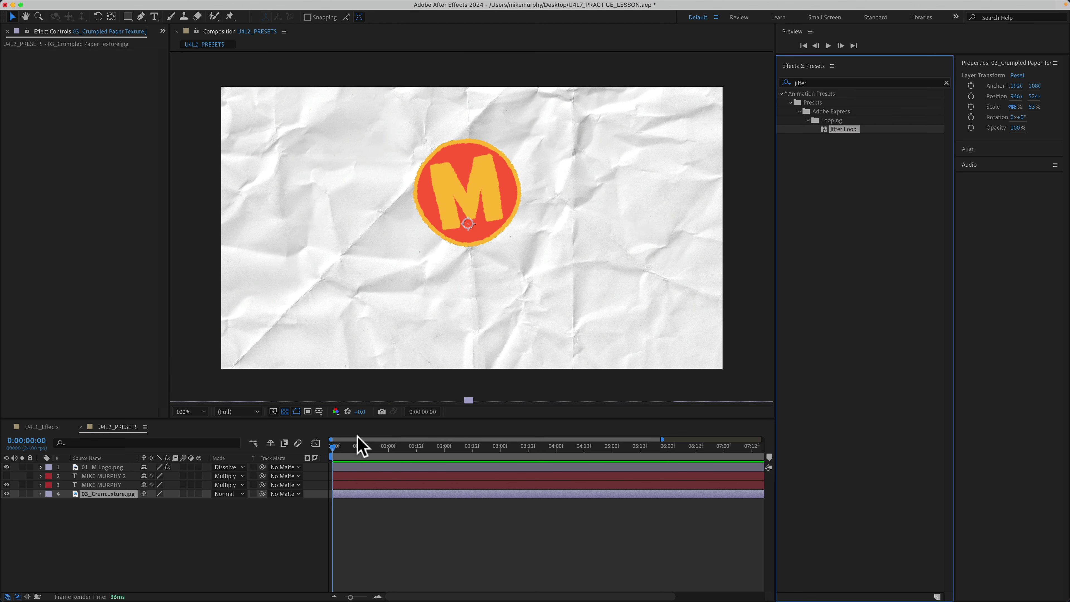
pyautogui.moveTo(356, 453); pyautogui.dragTo(286, 447)
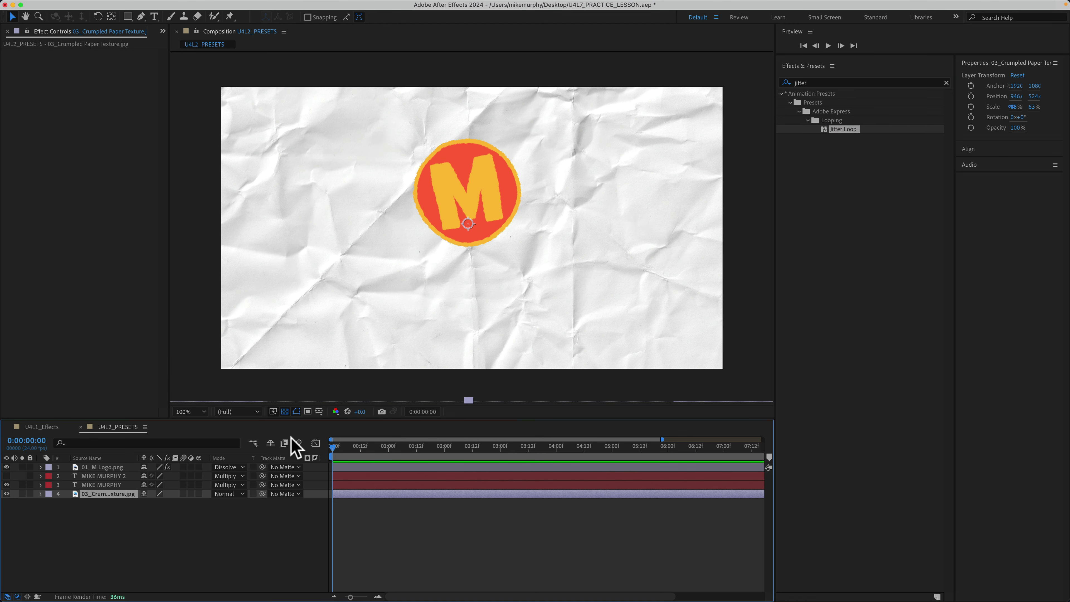
pyautogui.moveTo(848, 130); pyautogui.dragTo(644, 234)
pyautogui.press('space')
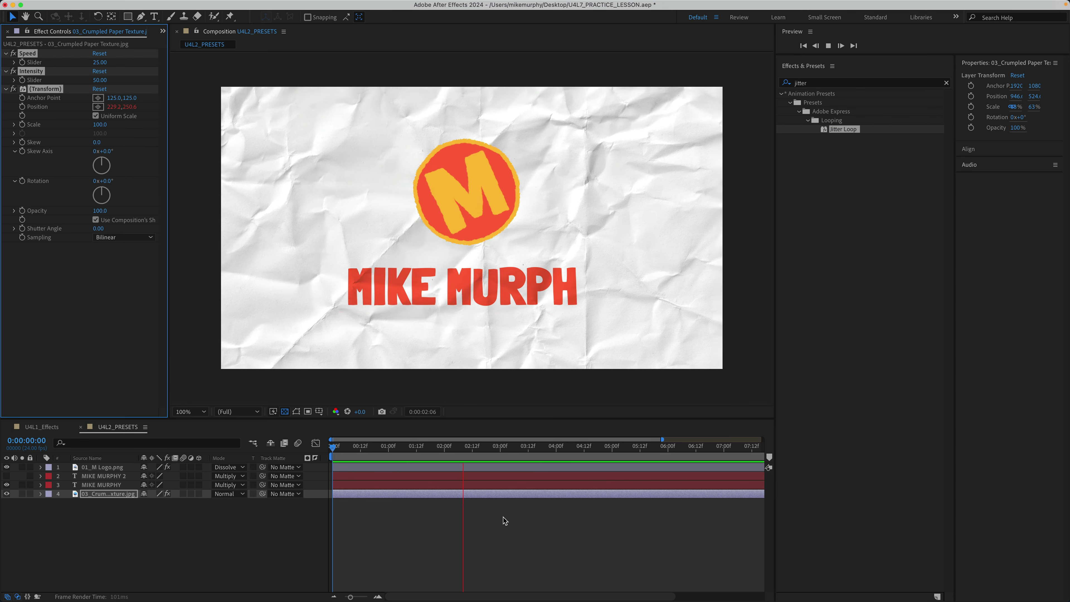
# - Clear the "jitter" search from the effects and presets list and deselect the crumpled paper layer
pyautogui.click(503, 516)
pyautogui.click(946, 82)
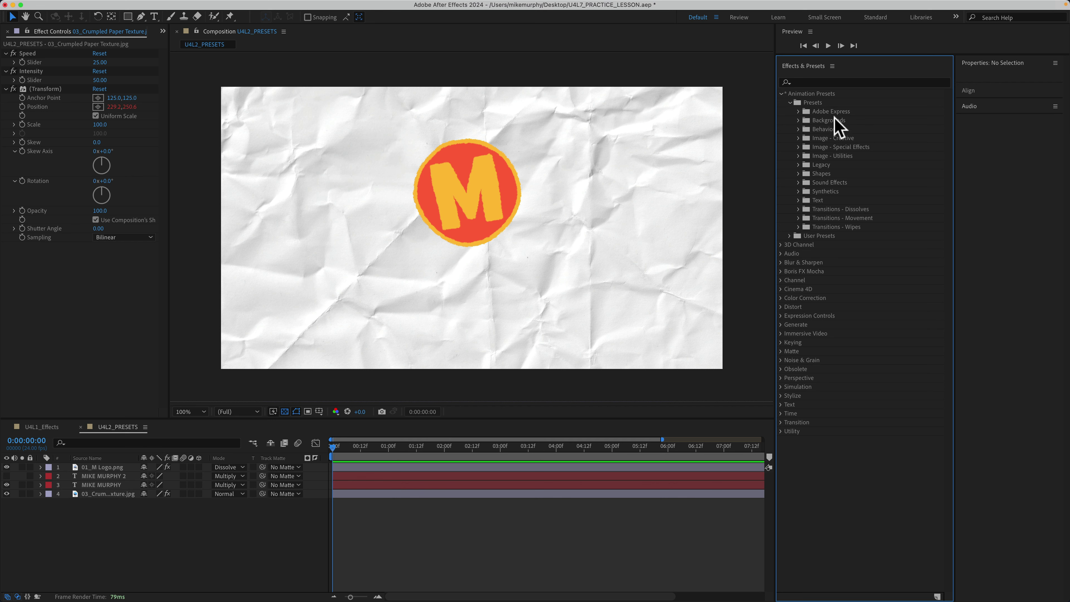
pyautogui.click(91, 529)
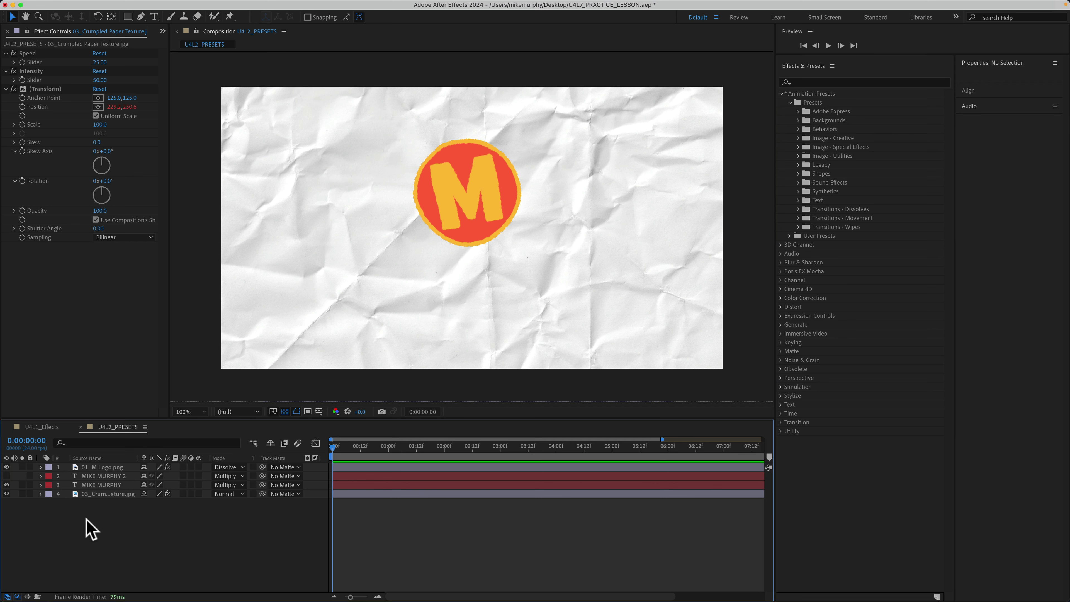
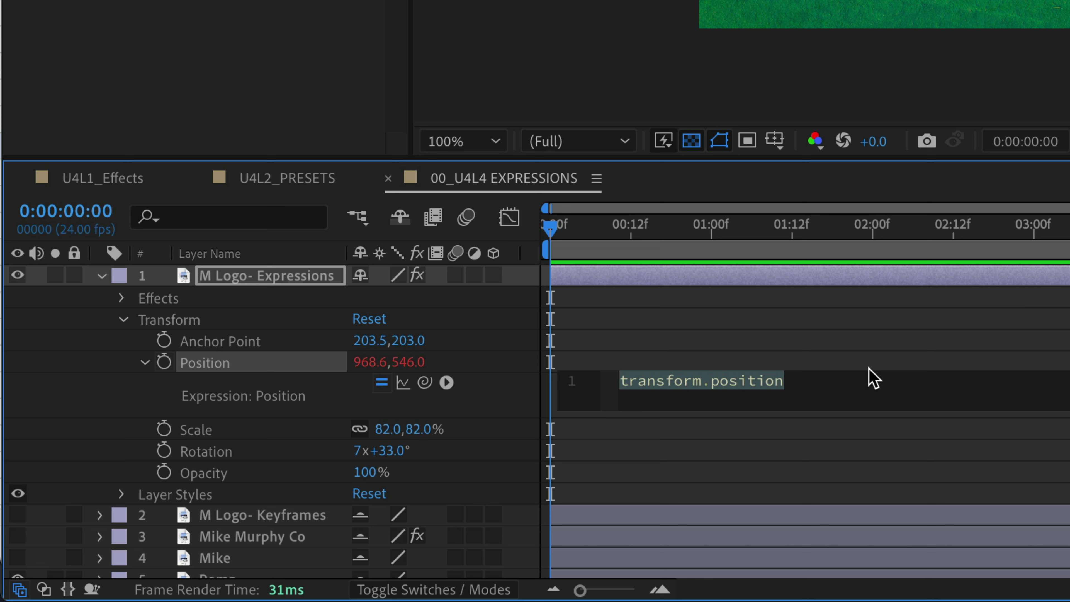
# - Enter the expression wiggle(3,15); on the Position property of the M Logo- Expressions layer and preview the motion
pyautogui.write('wig')
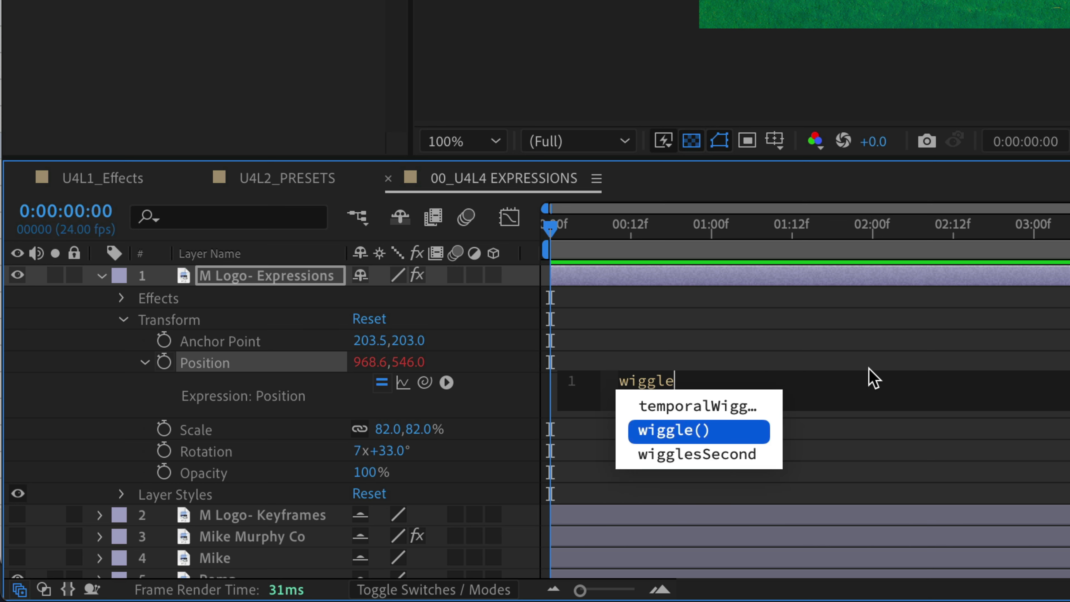
pyautogui.write('gle')
pyautogui.press('Return')
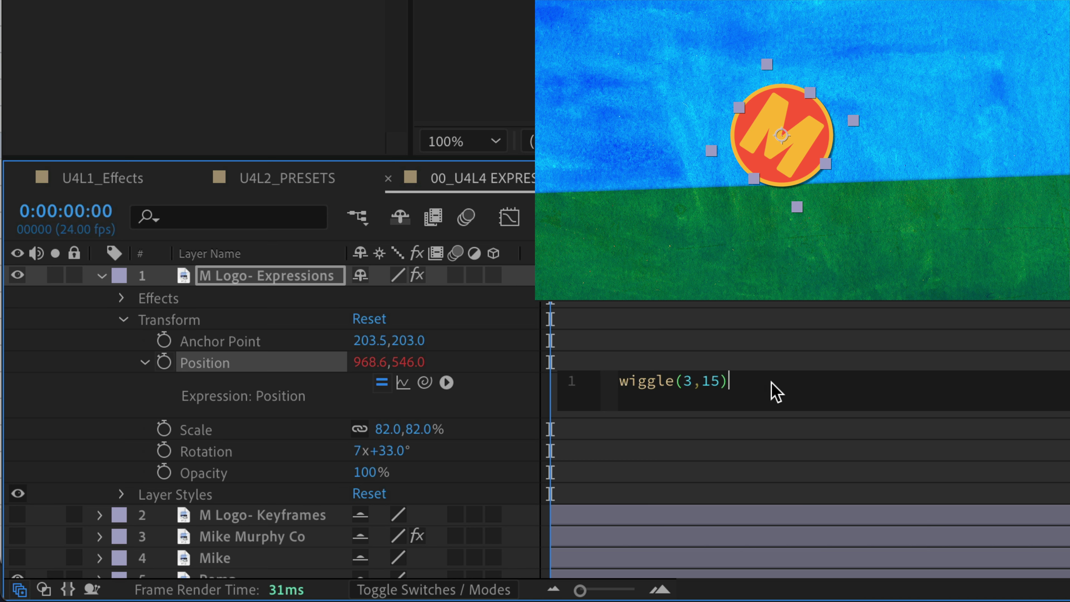
pyautogui.write(';')
pyautogui.click(796, 379)
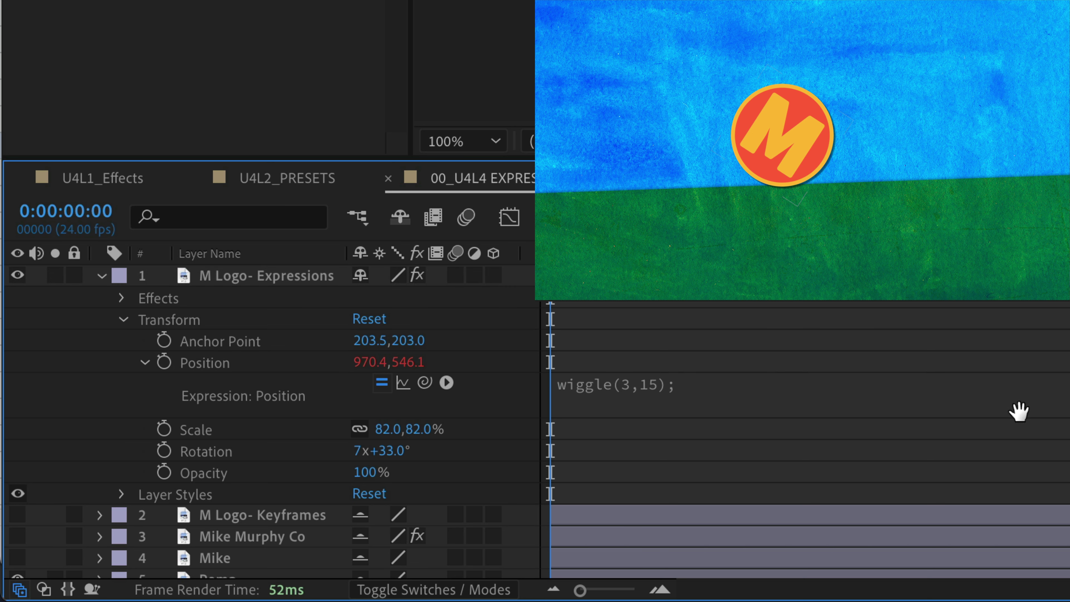
pyautogui.press('space')
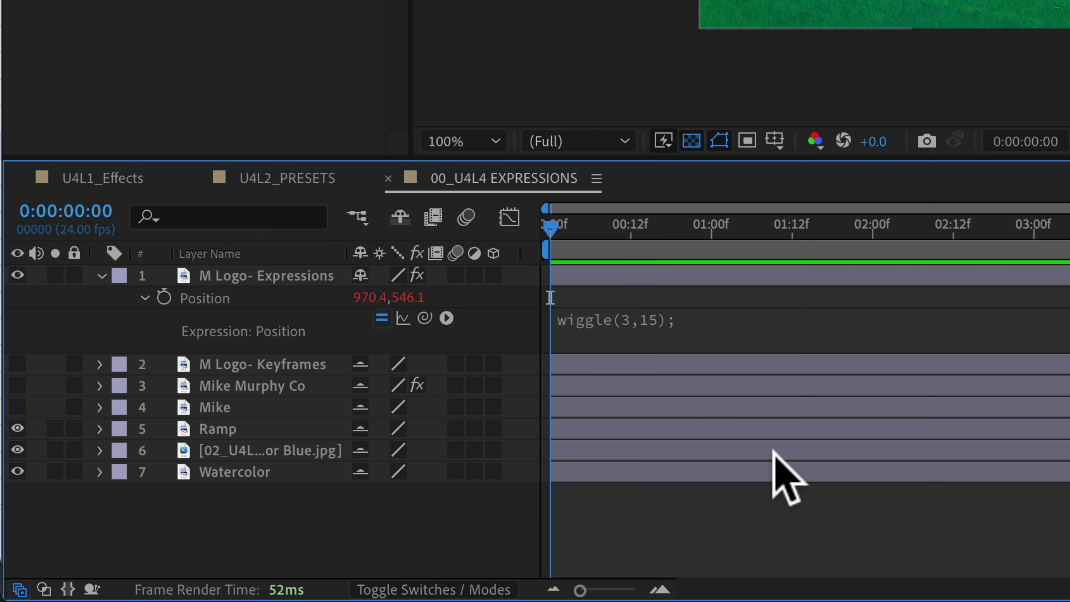
# - Try the Position expression with a capital W, as Wiggle(3,15);, to test case sensitivity
pyautogui.click(637, 319)
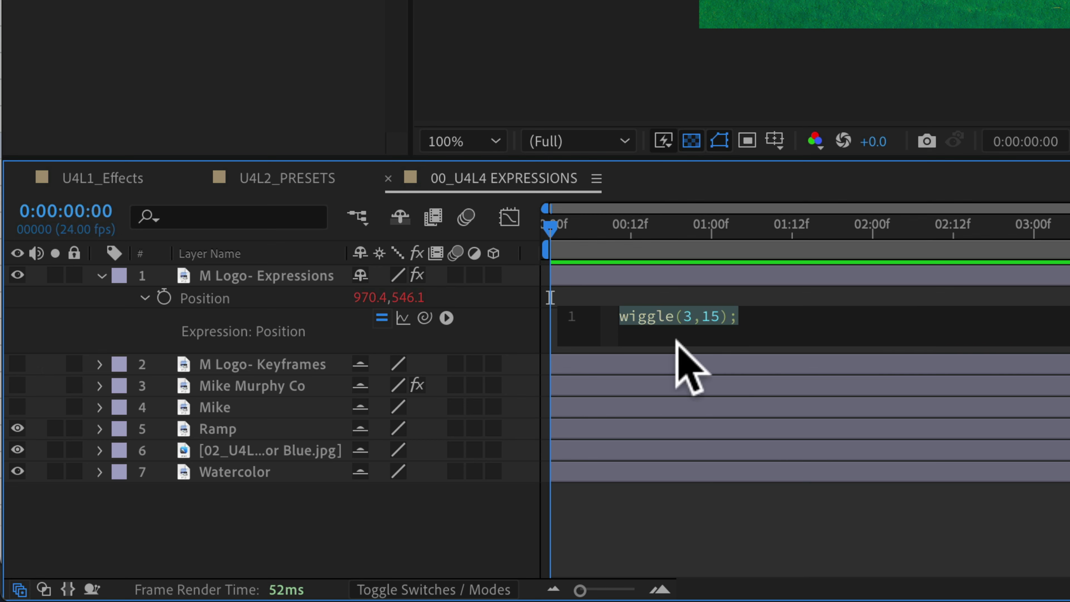
pyautogui.moveTo(766, 345); pyautogui.dragTo(628, 313)
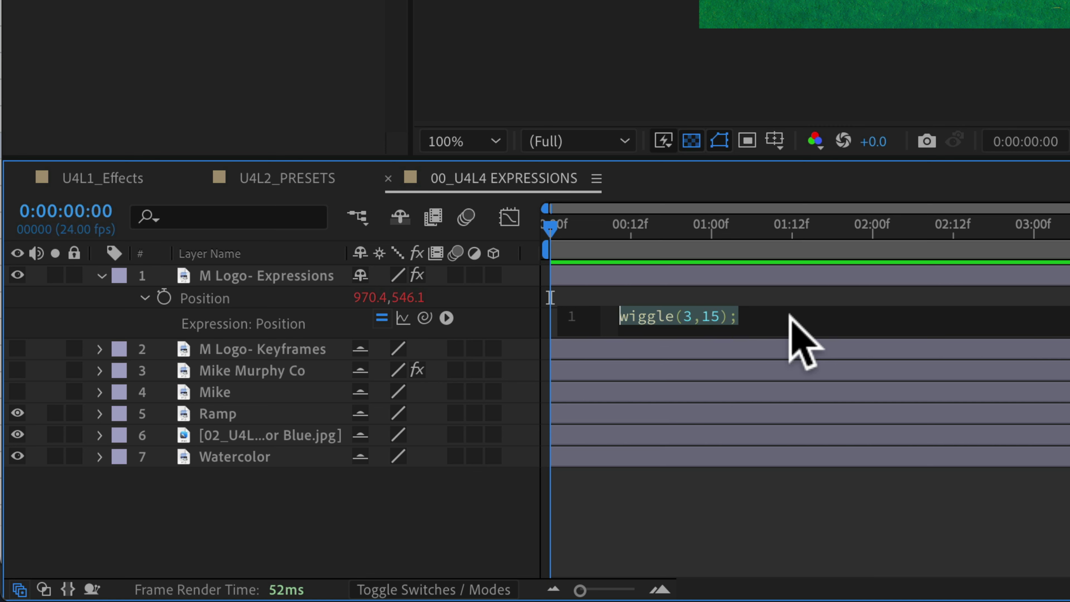
pyautogui.click(628, 315)
pyautogui.press('BackSpace')
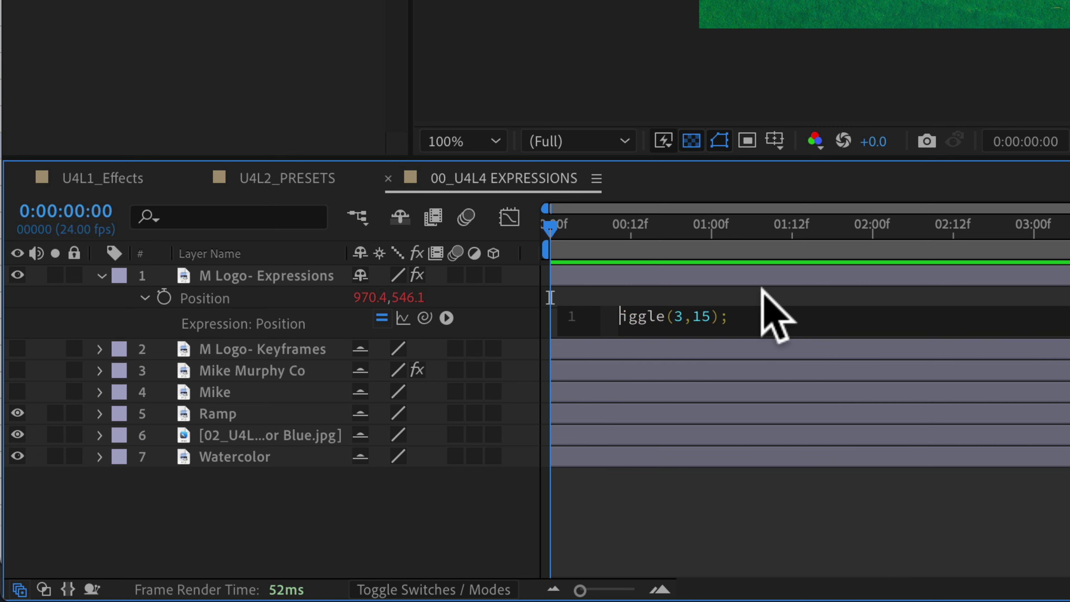
pyautogui.write('w')
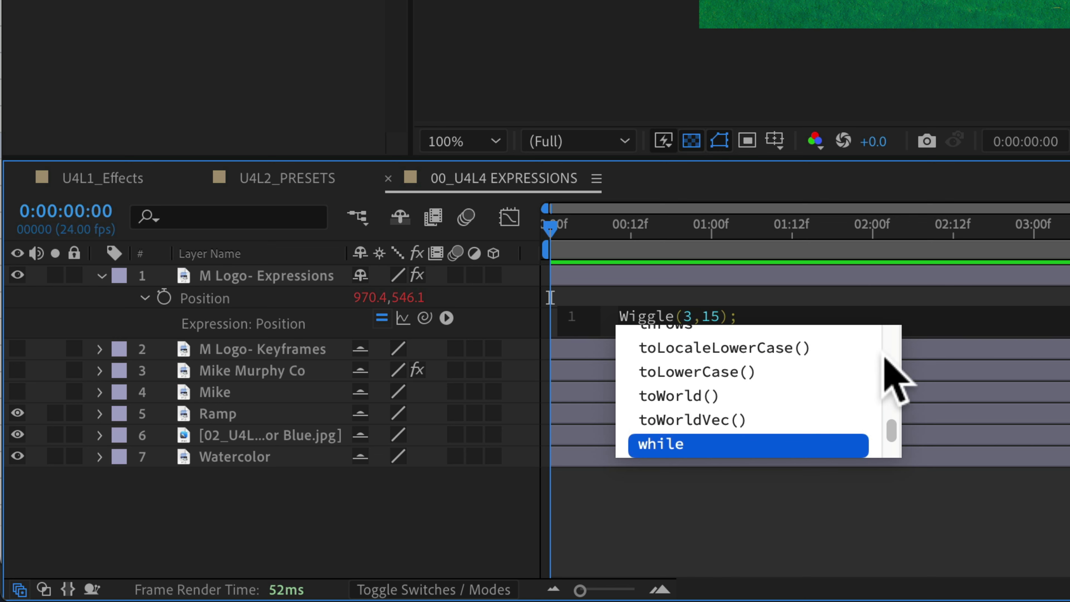
pyautogui.click(991, 389)
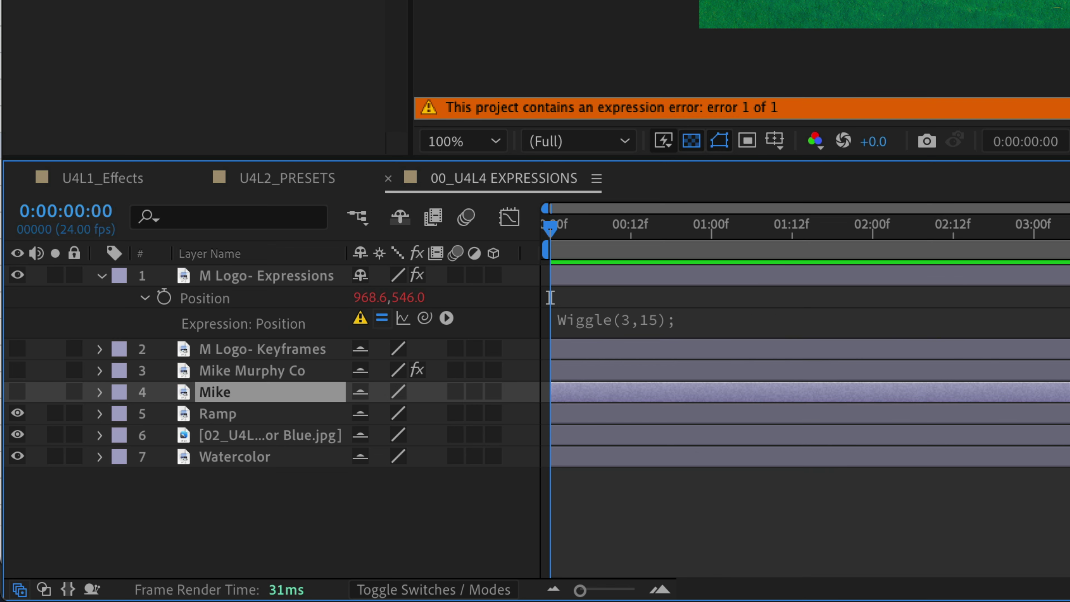
# - Try a period in place of the comma, as wiggle(3.15);, in the Position expression, check the error and restore the comma
pyautogui.click(648, 320)
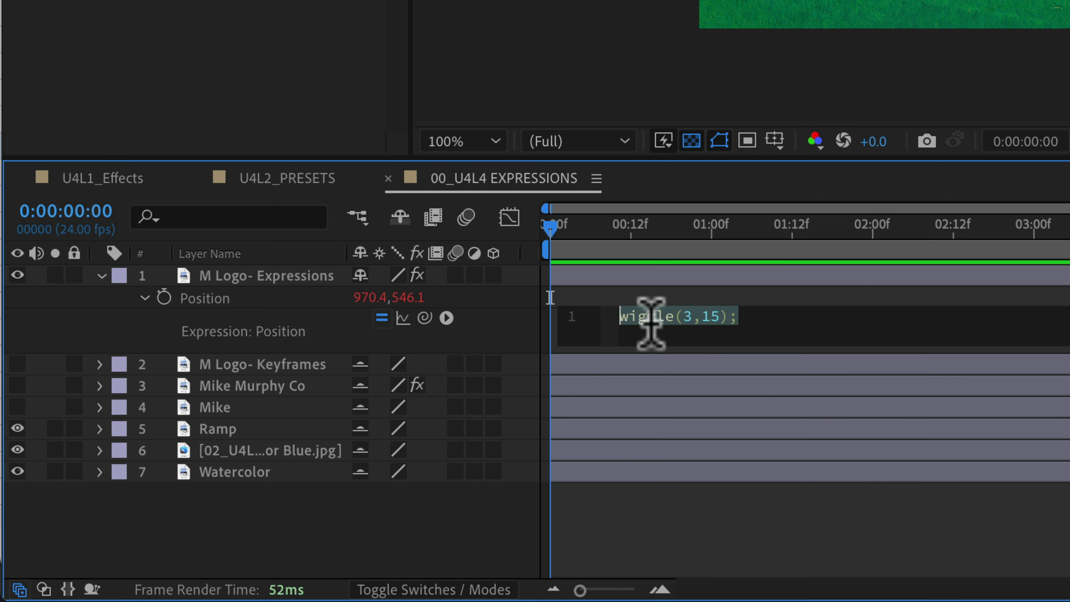
pyautogui.click(700, 316)
pyautogui.press('BackSpace')
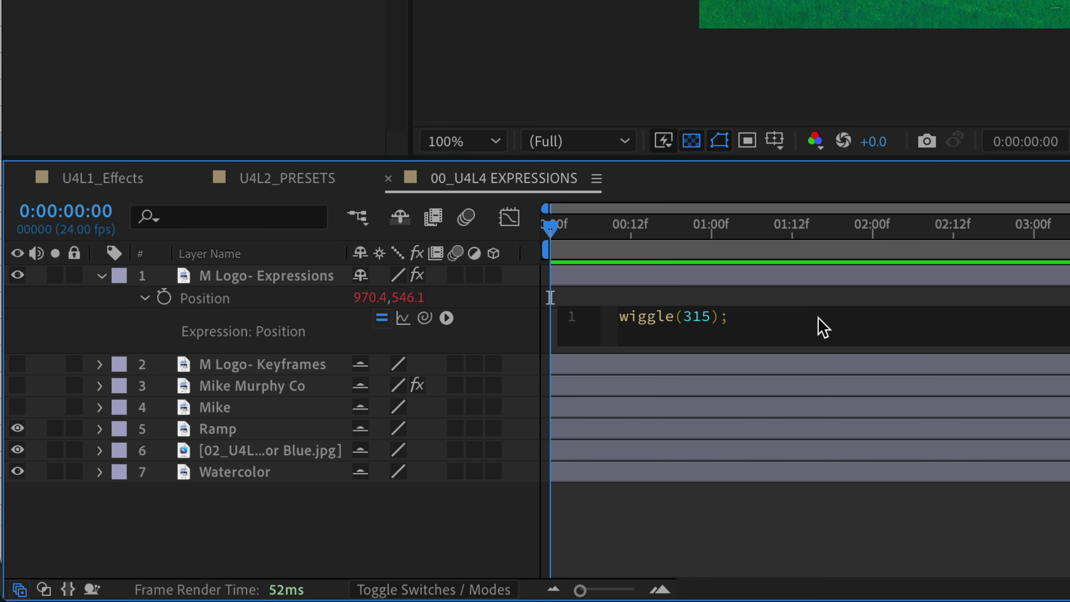
pyautogui.write('.')
pyautogui.click(787, 406)
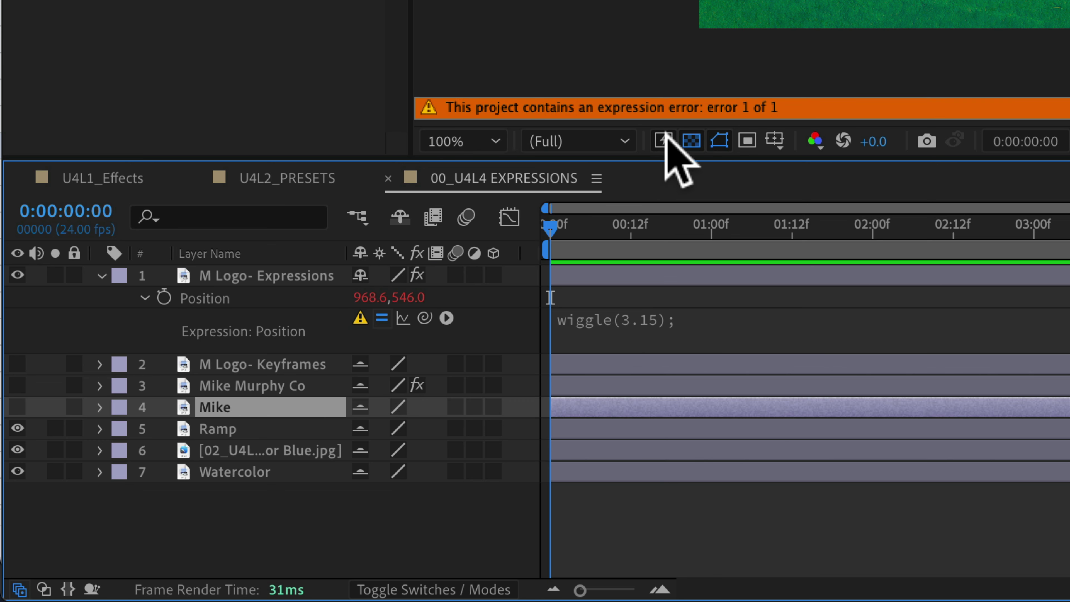
pyautogui.click(640, 321)
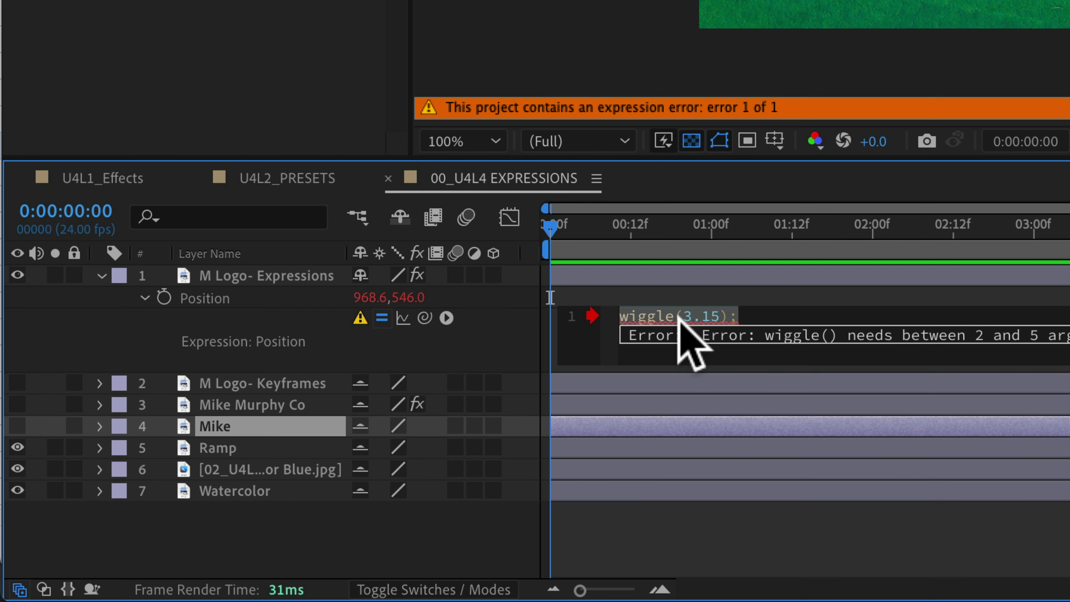
pyautogui.click(699, 315)
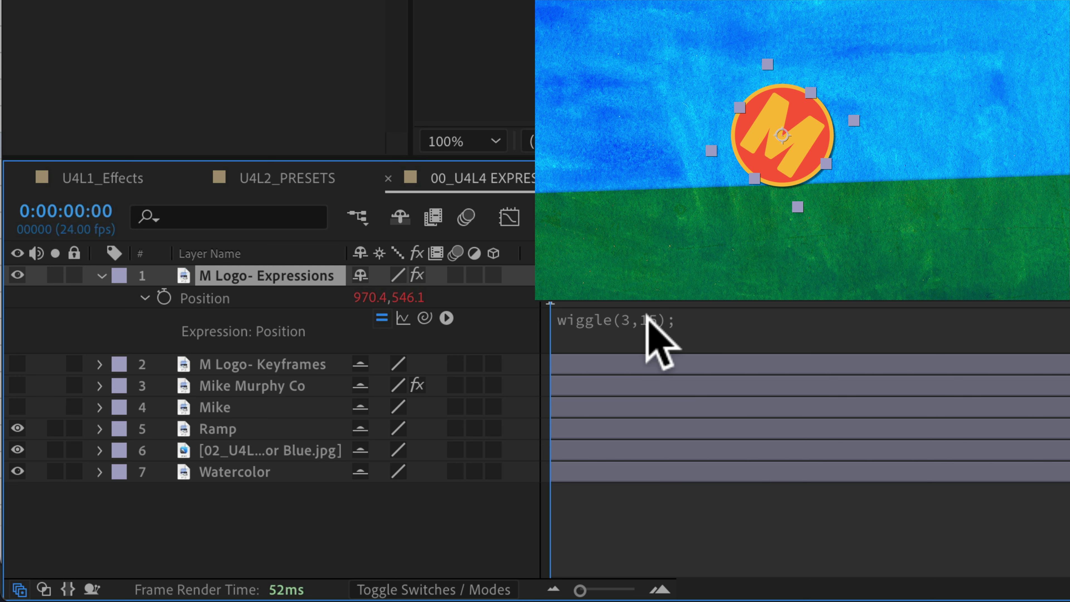
# - Raise the wiggle frequency in the M logo's Position expression to make it wiggle(300,15);
pyautogui.click(648, 319)
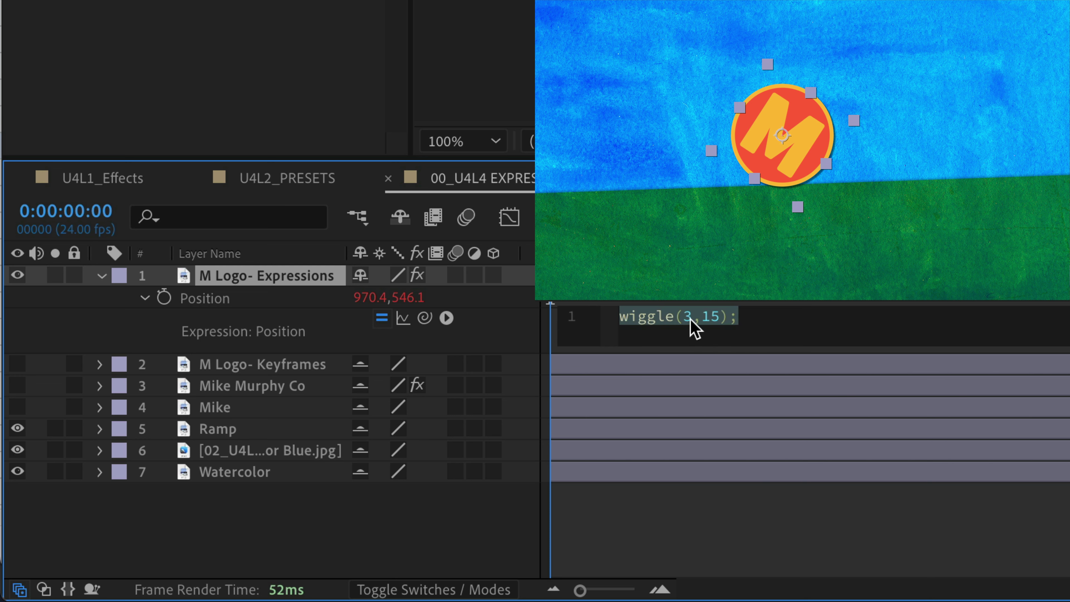
pyautogui.click(691, 320)
pyautogui.write('00')
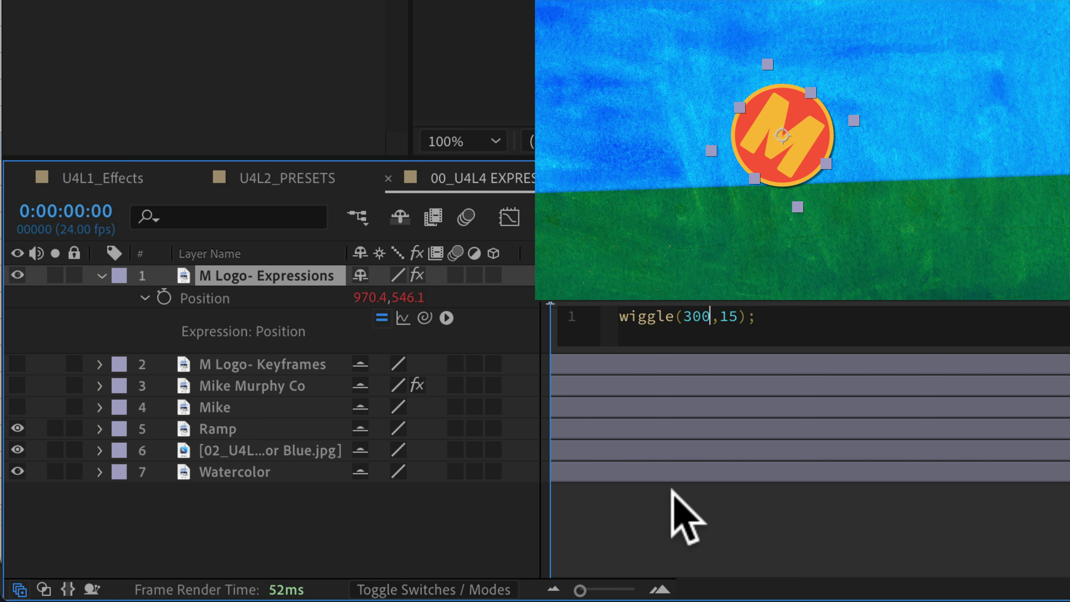
pyautogui.click(676, 498)
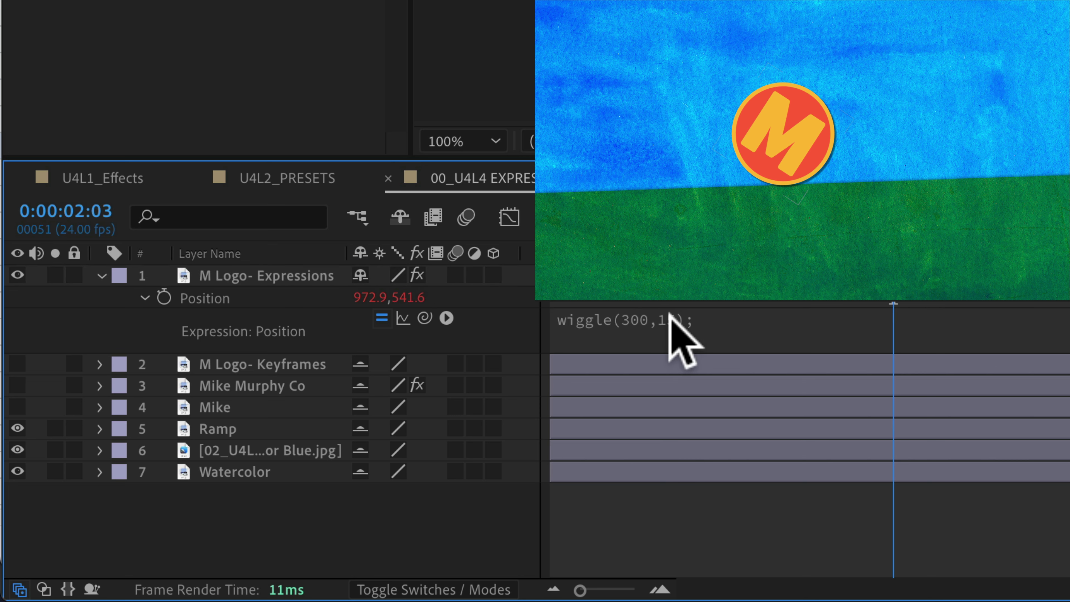
# - Raise the wiggle amount in the M logo's Position expression to make it wiggle(300,1500);
pyautogui.click(670, 322)
pyautogui.click(734, 315)
pyautogui.write('00')
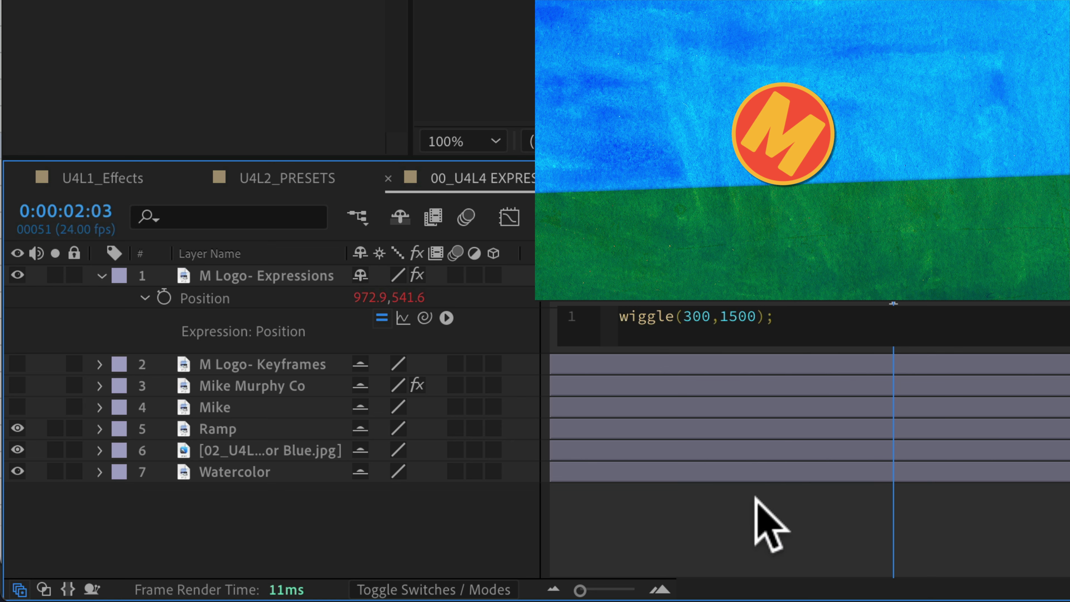
pyautogui.click(757, 516)
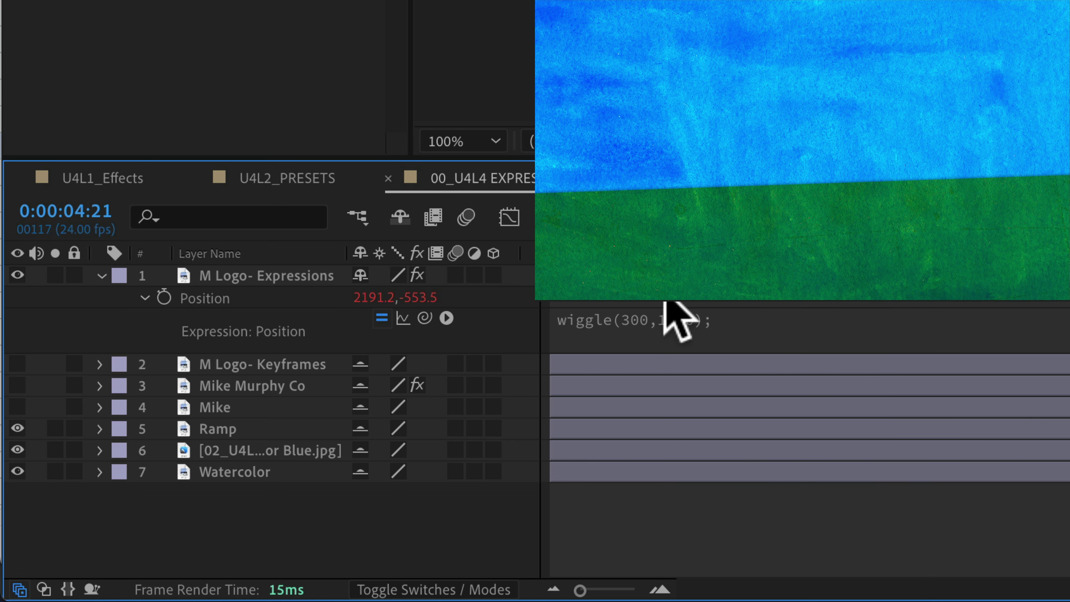
# - Reduce both wiggle values in the M logo's Position expression to make it wiggle(30,15);
pyautogui.click(674, 319)
pyautogui.click(754, 316)
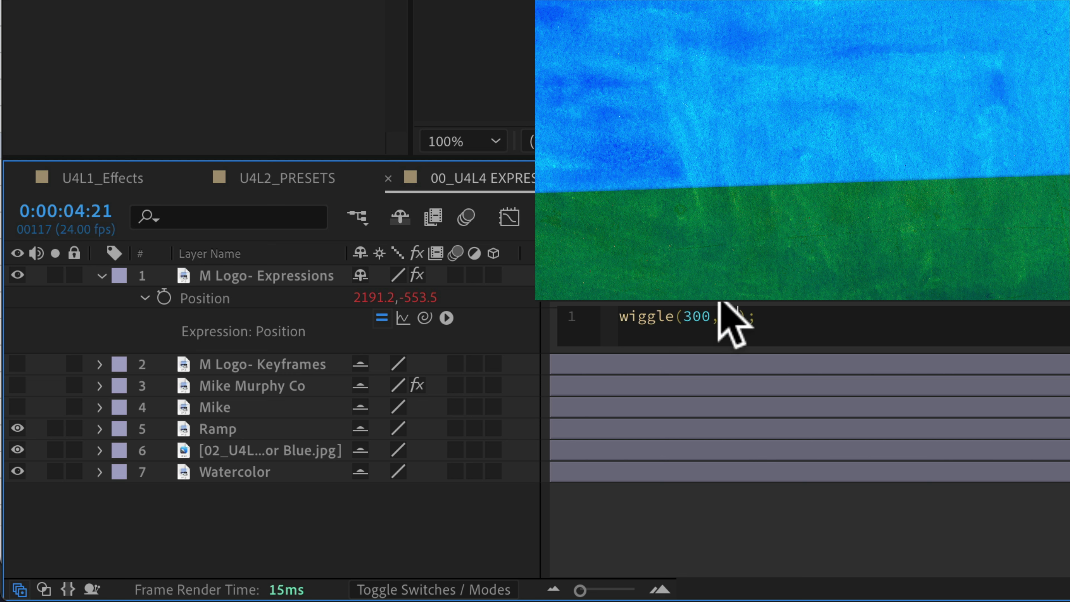
pyautogui.click(710, 316)
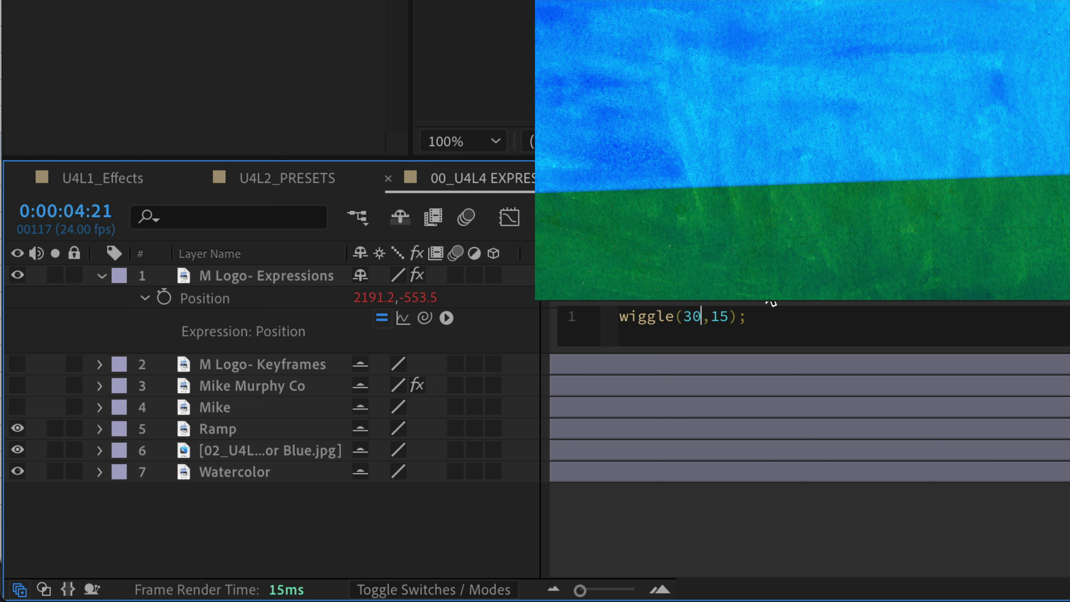
pyautogui.click(838, 504)
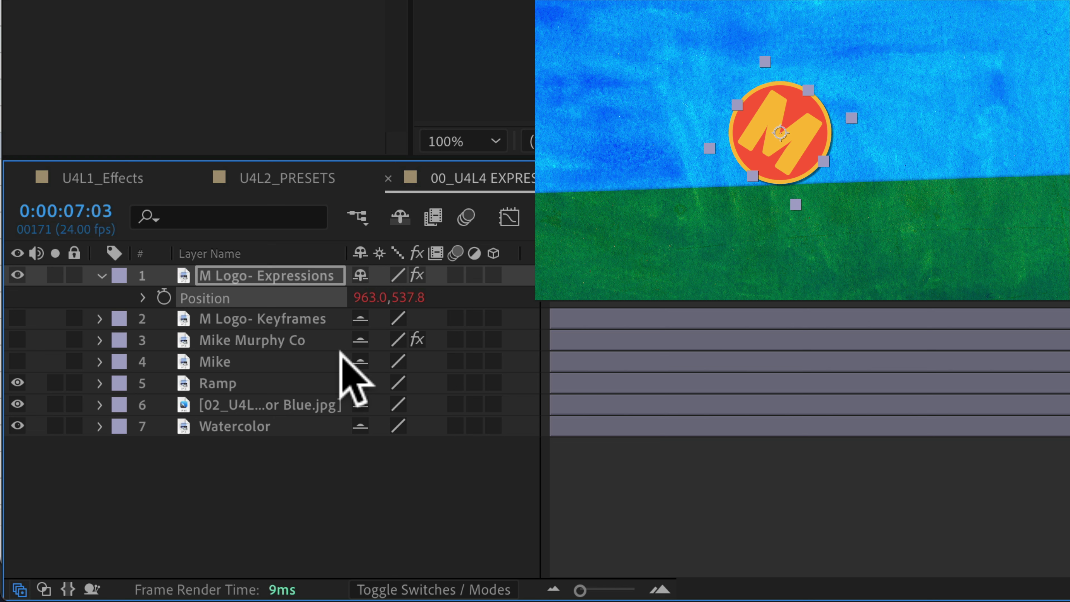
# - Show the Rotation property of M Logo- Expressions alongside Position, give it the expression time*100, and preview from 0:00:00:00
pyautogui.hotkey('shift', 'r')
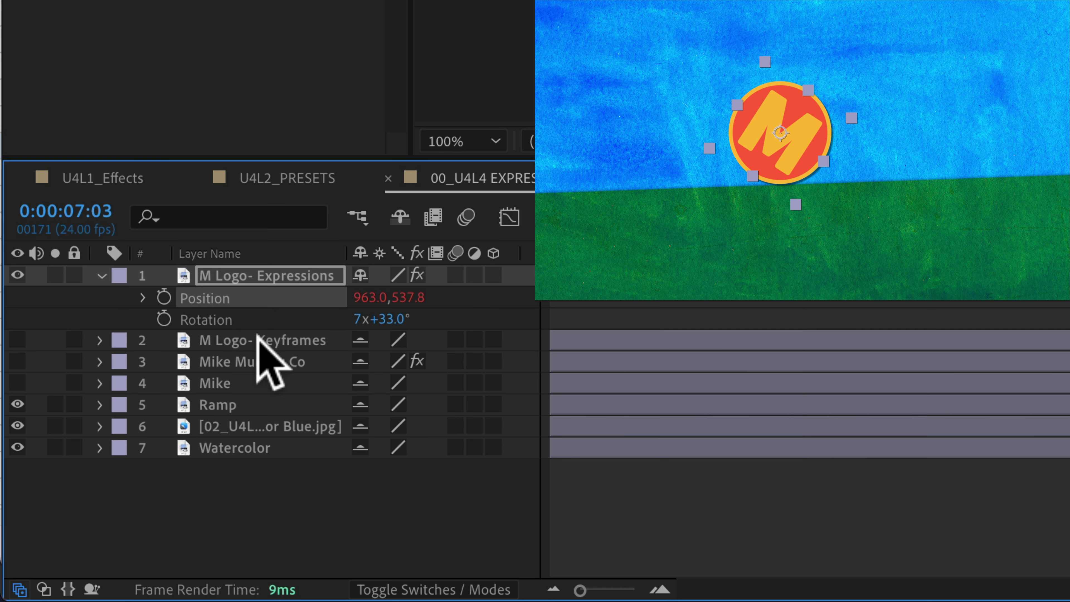
pyautogui.click(214, 320)
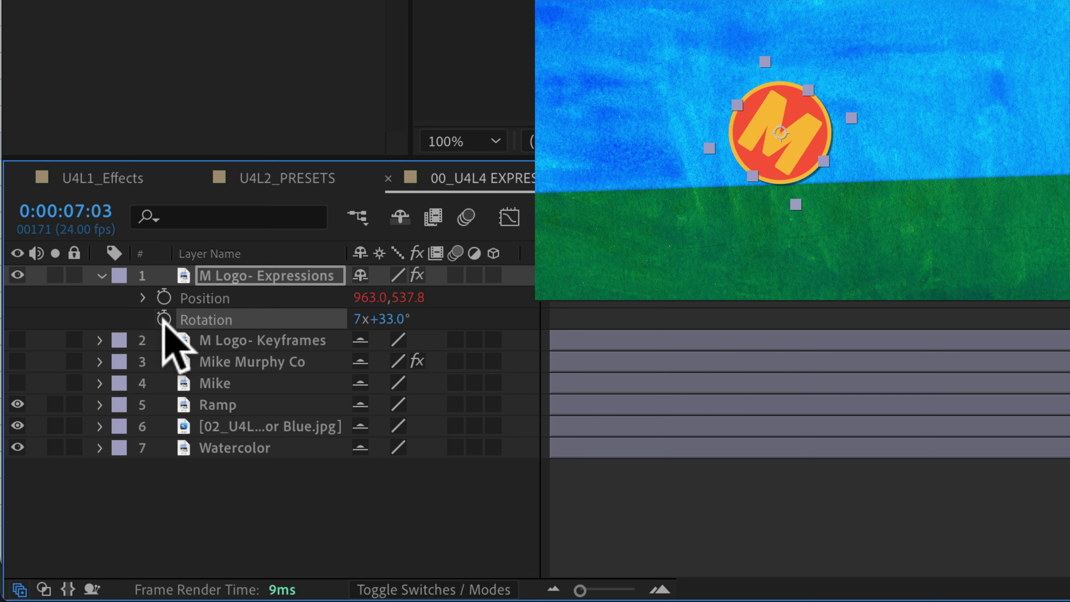
pyautogui.click(164, 319)
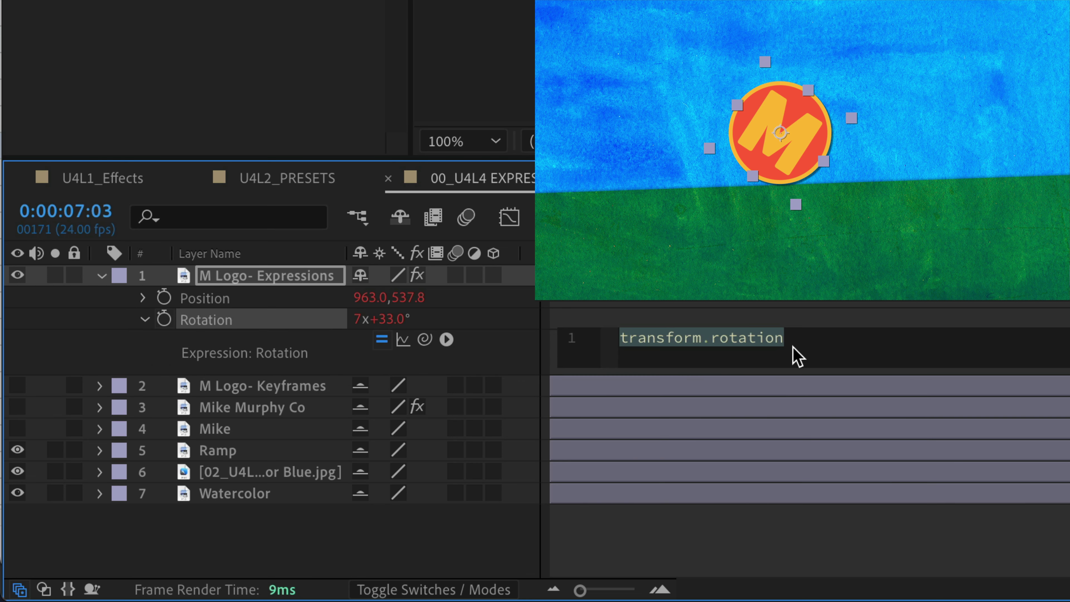
pyautogui.write('time')
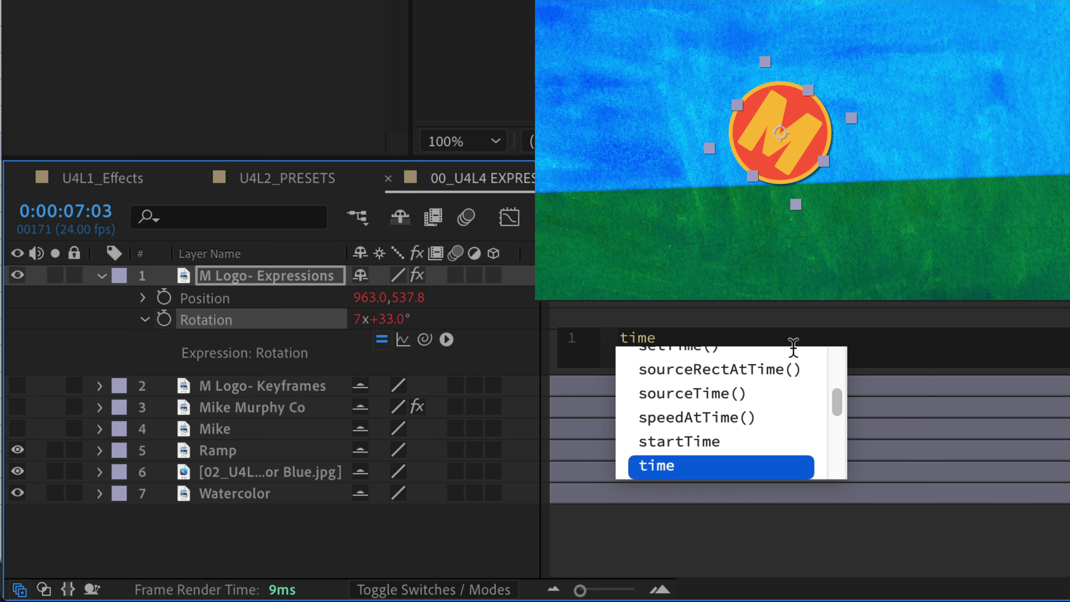
pyautogui.write('*')
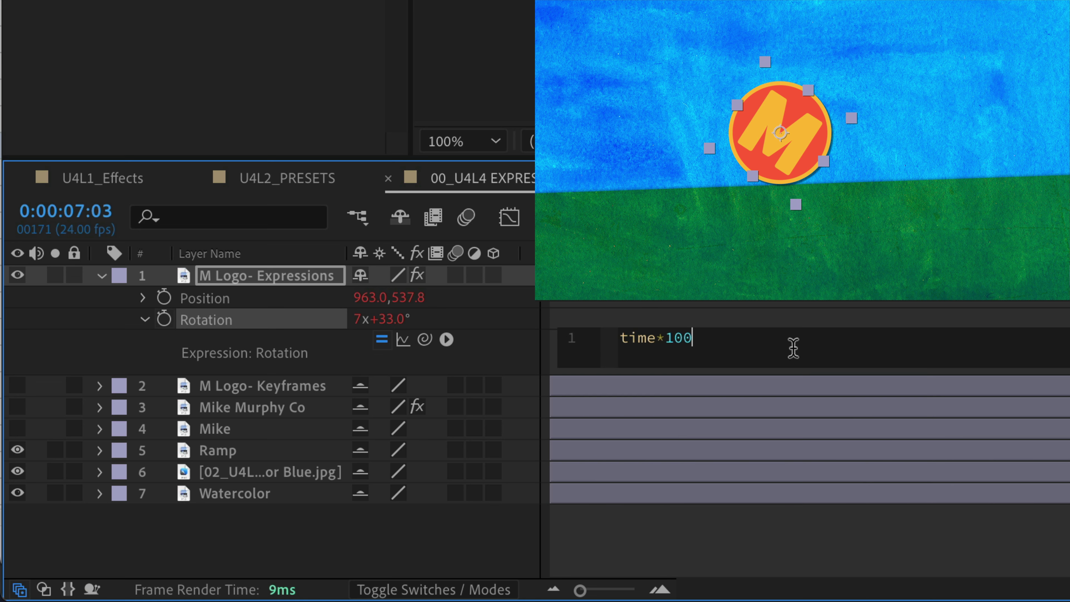
pyautogui.write('100')
pyautogui.click(758, 557)
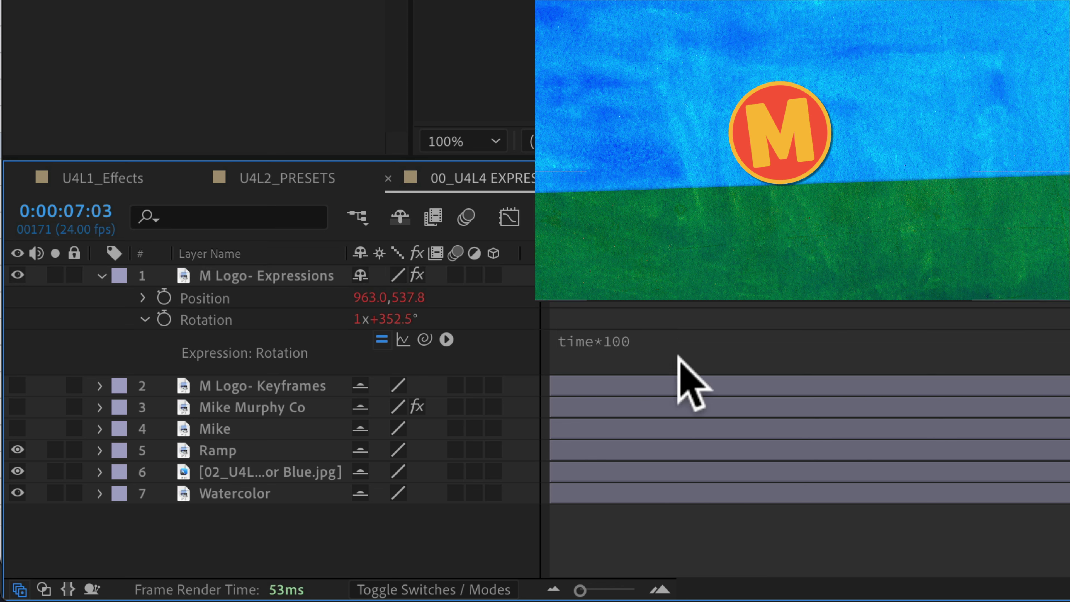
pyautogui.moveTo(617, 253); pyautogui.dragTo(493, 248)
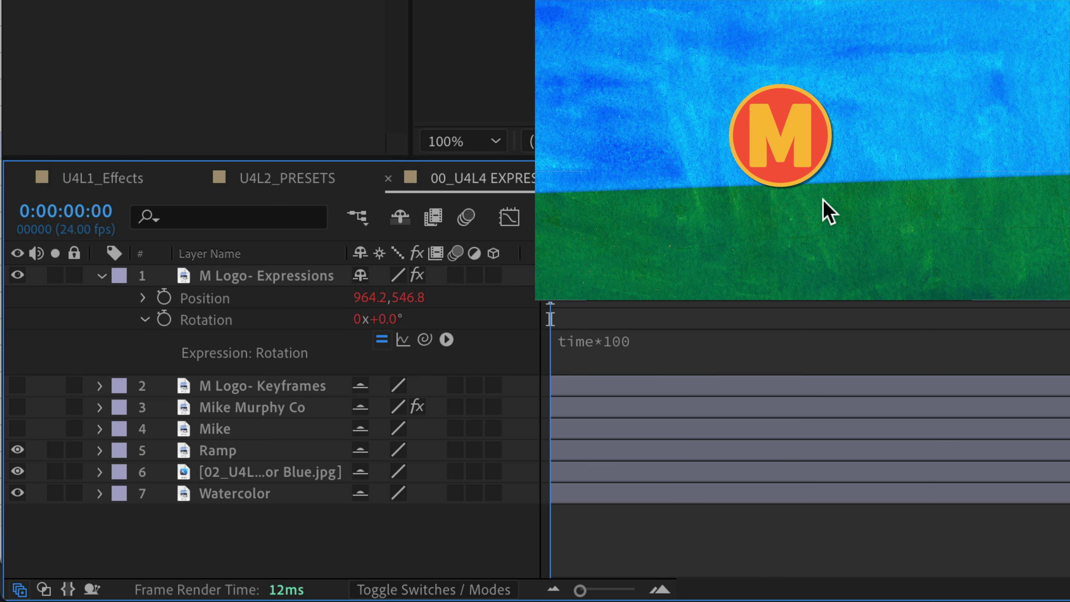
pyautogui.press('space')
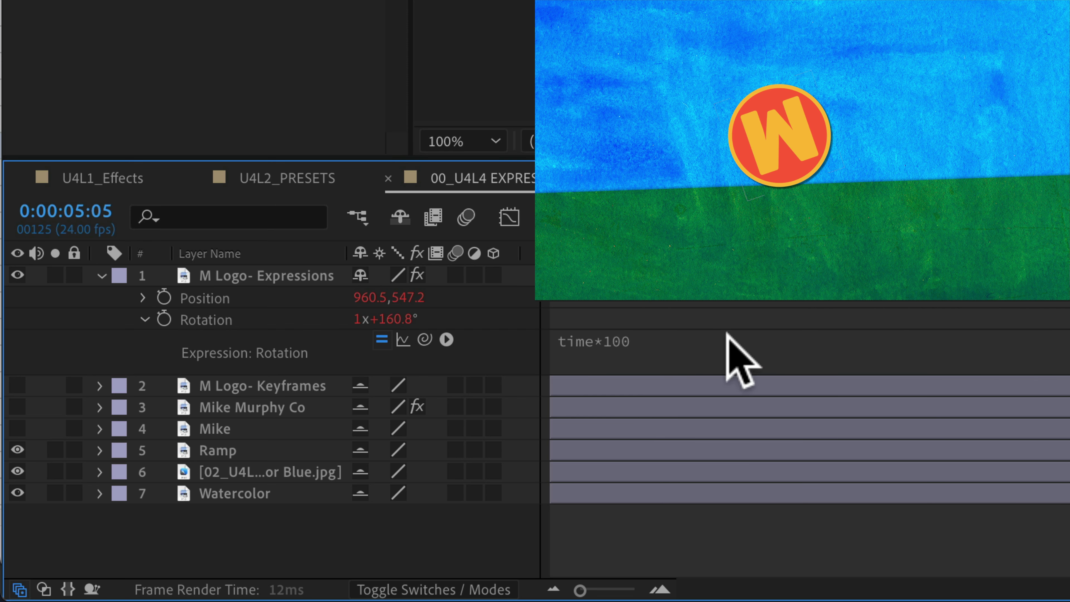
# - Change the Rotation expression of the M Logo- Expressions layer to time*500 and preview the faster spin
pyautogui.click(721, 339)
pyautogui.click(722, 338)
pyautogui.press('BackSpace')
pyautogui.press('BackSpace')
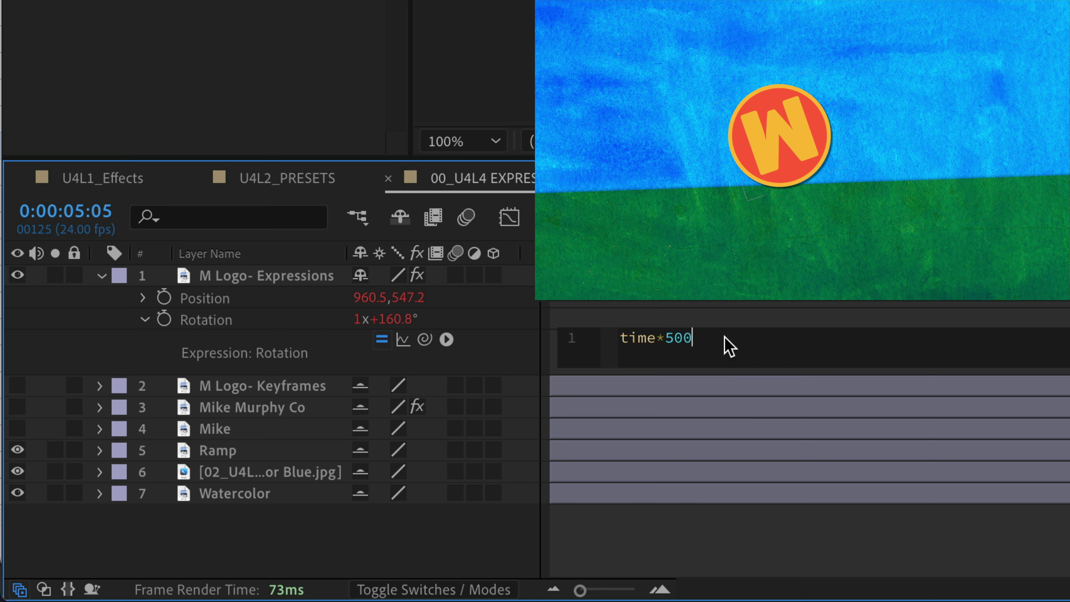
pyautogui.click(653, 513)
pyautogui.press('space')
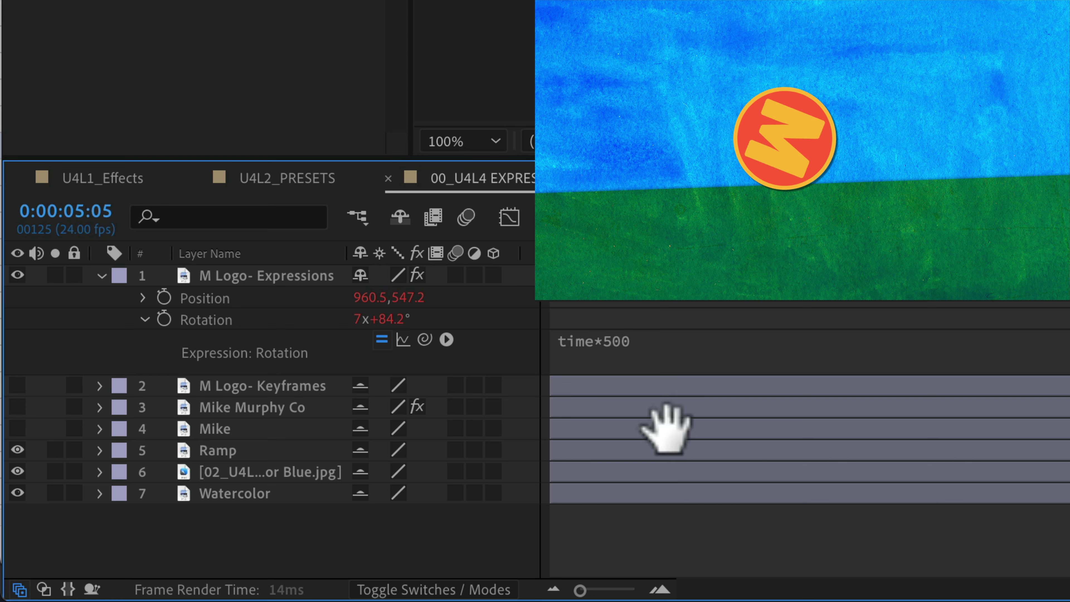
# - Change the M Logo- Expressions layer's Position expression to wiggle(3,15); and its Rotation expression to time*36
pyautogui.press('space')
pyautogui.press('e')
pyautogui.press('e')
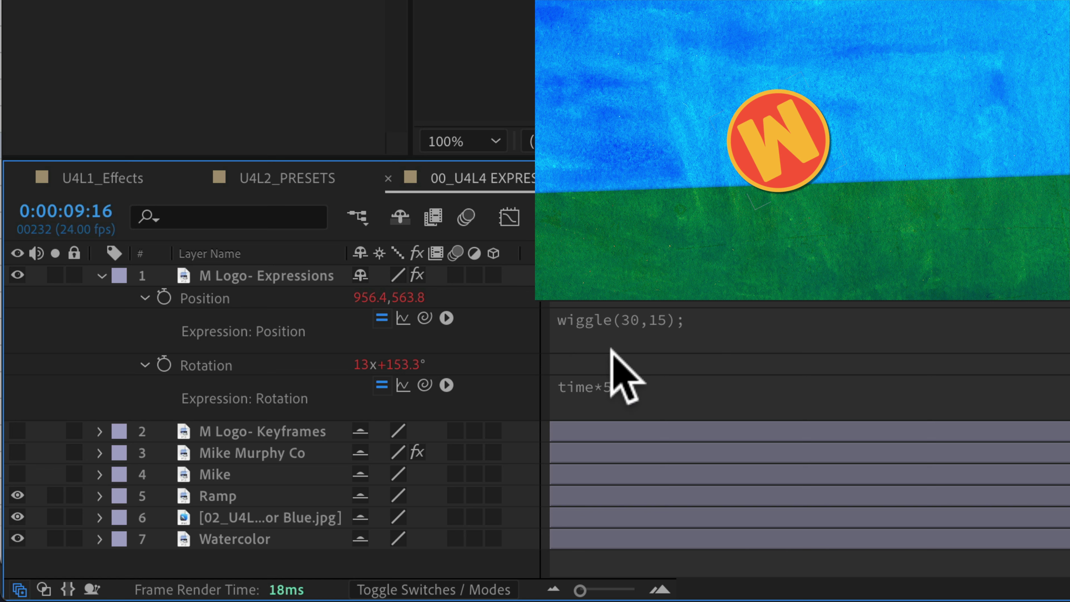
pyautogui.click(636, 317)
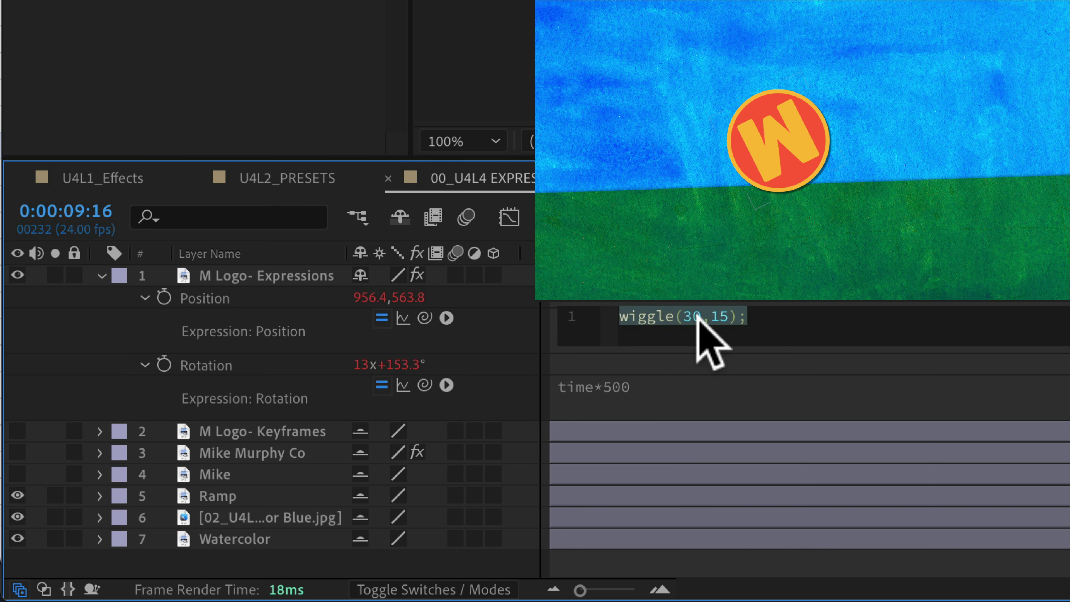
pyautogui.click(697, 316)
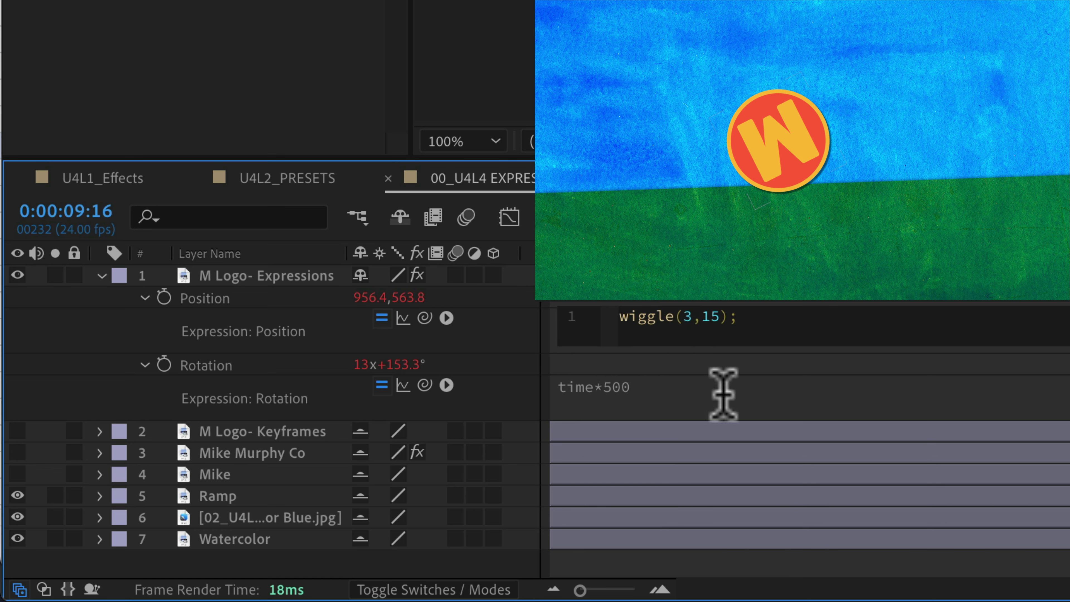
pyautogui.click(718, 428)
pyautogui.click(681, 383)
pyautogui.click(699, 374)
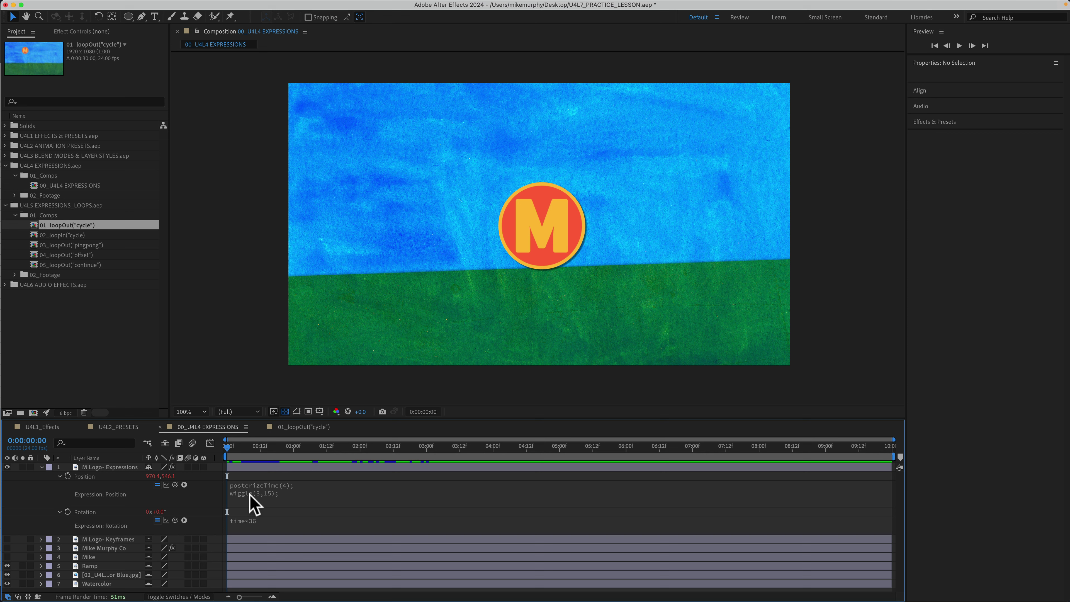
# - Bring up the 01_loopOut("cycle") composition and preview the M Logo's looping Position animation twice from 0:00:00:00
pyautogui.click(296, 426)
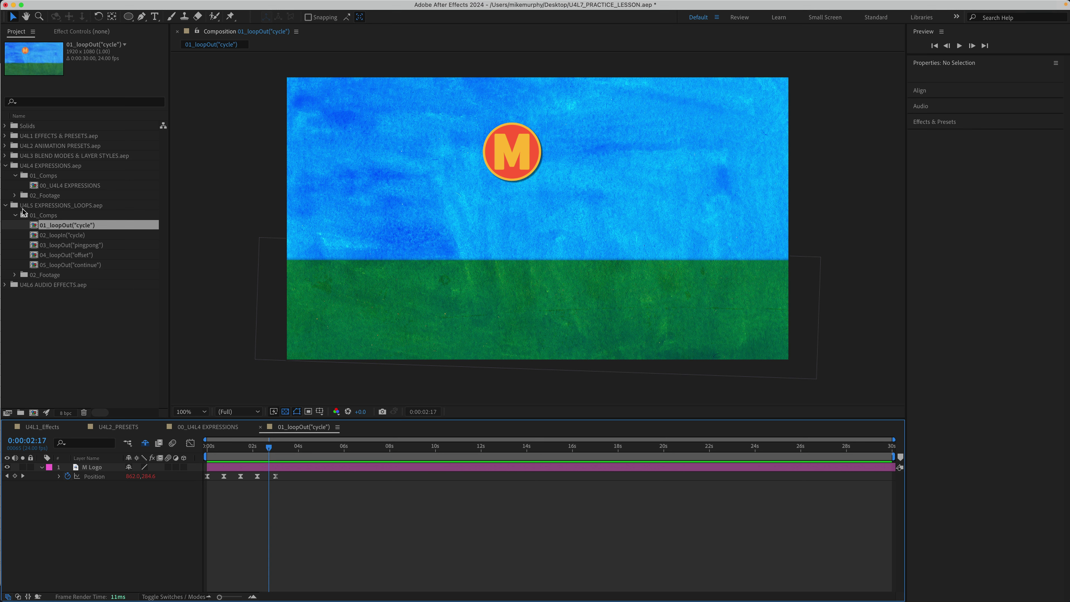
pyautogui.moveTo(270, 446); pyautogui.dragTo(204, 446)
pyautogui.press('space')
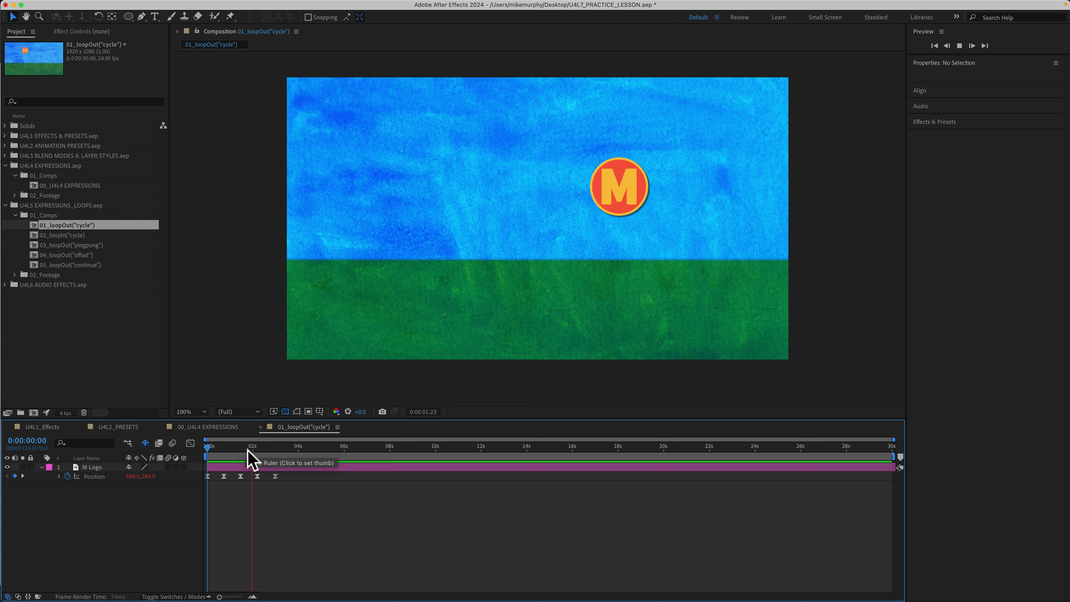
pyautogui.press('space')
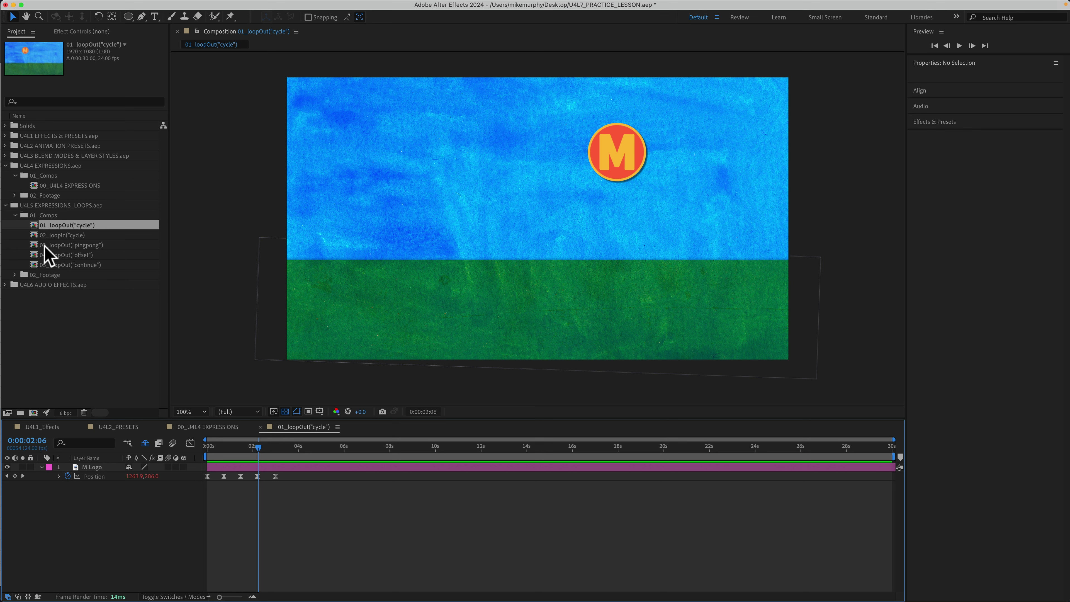
pyautogui.moveTo(257, 448); pyautogui.dragTo(178, 447)
pyautogui.press('space')
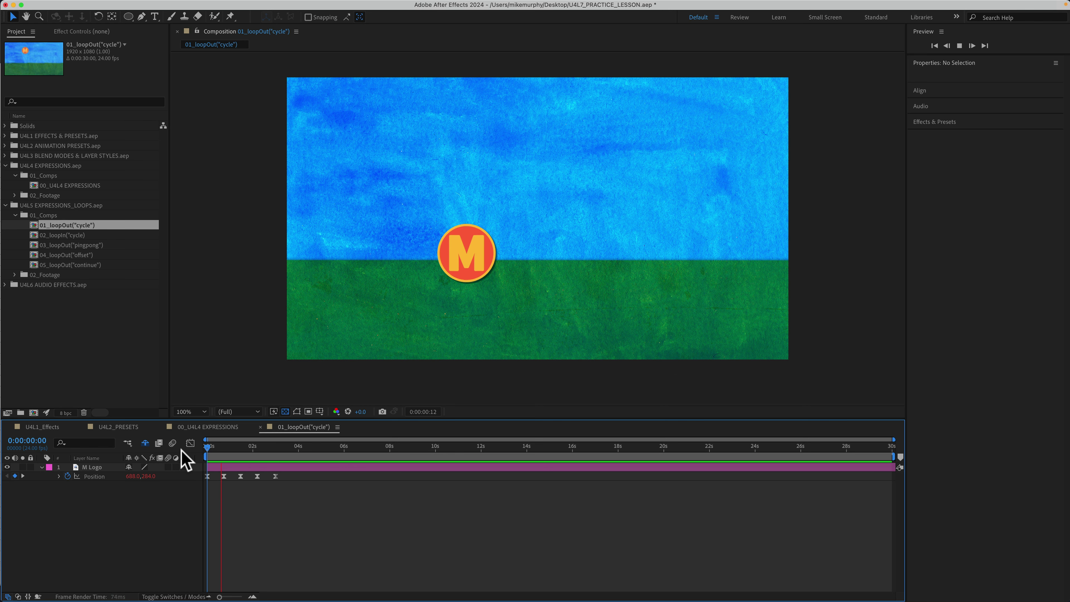